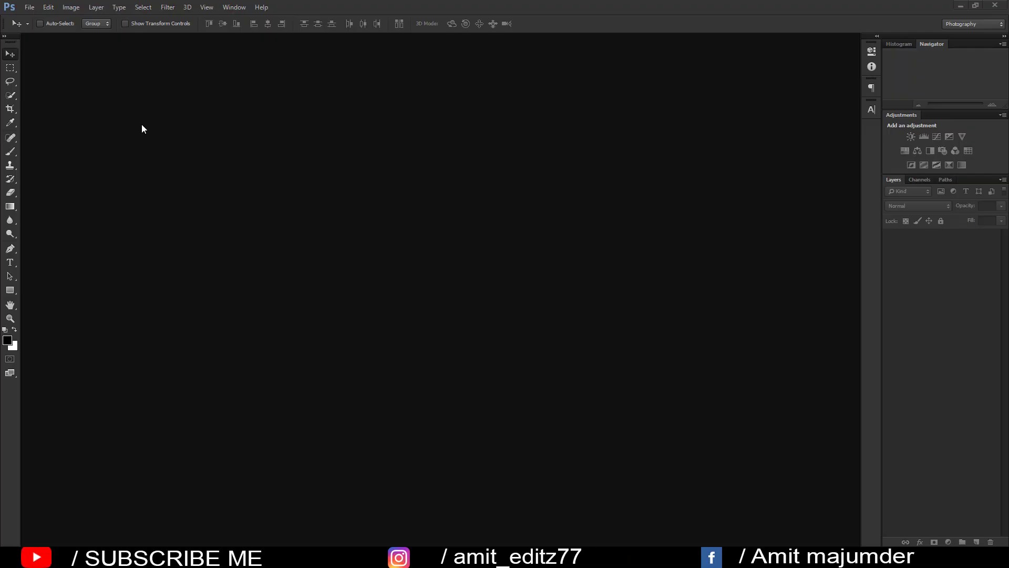
Step: Open ghjghj copyaaa.jpg from the pk phoography 09 folder
left_click(30, 8)
left_click(40, 28)
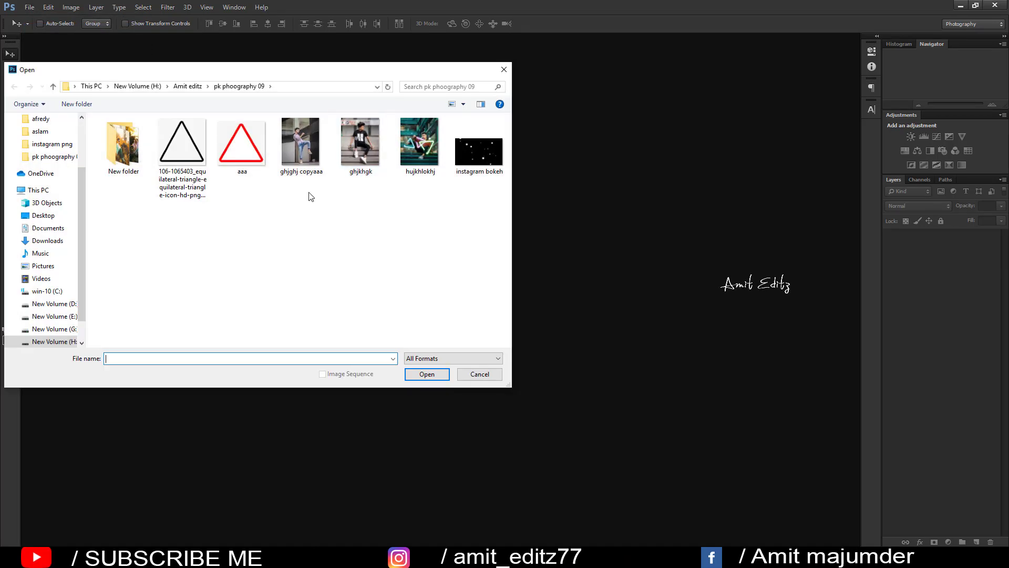
left_click(301, 150)
left_click(430, 379)
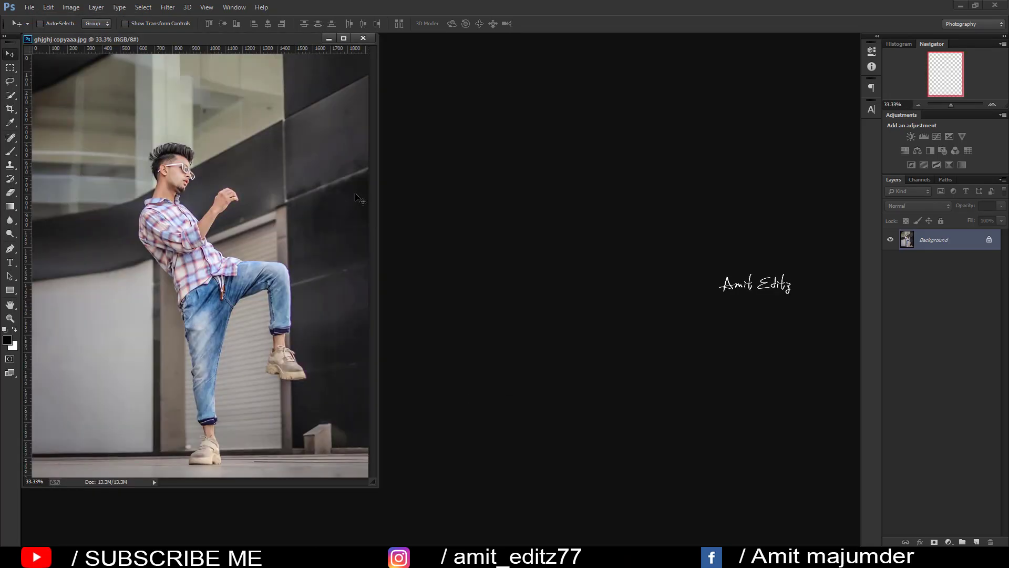
Step: Duplicate the Background layer and add a Selective Color adjustment layer
left_click_drag(307, 40, 307, 35)
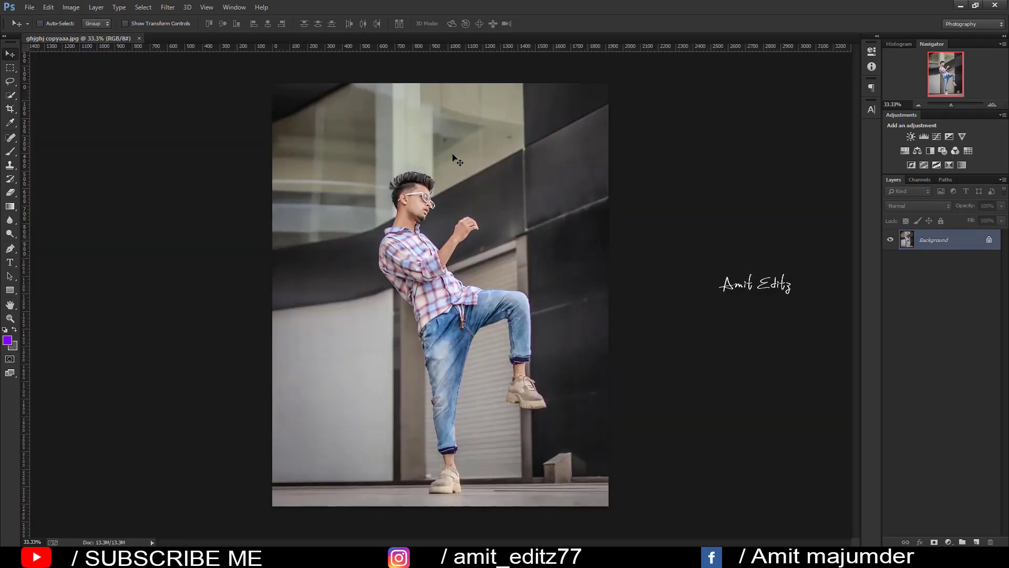
mouse_move(977, 242)
left_mouse_down()
mouse_move(991, 474)
mouse_move(975, 541)
left_mouse_up()
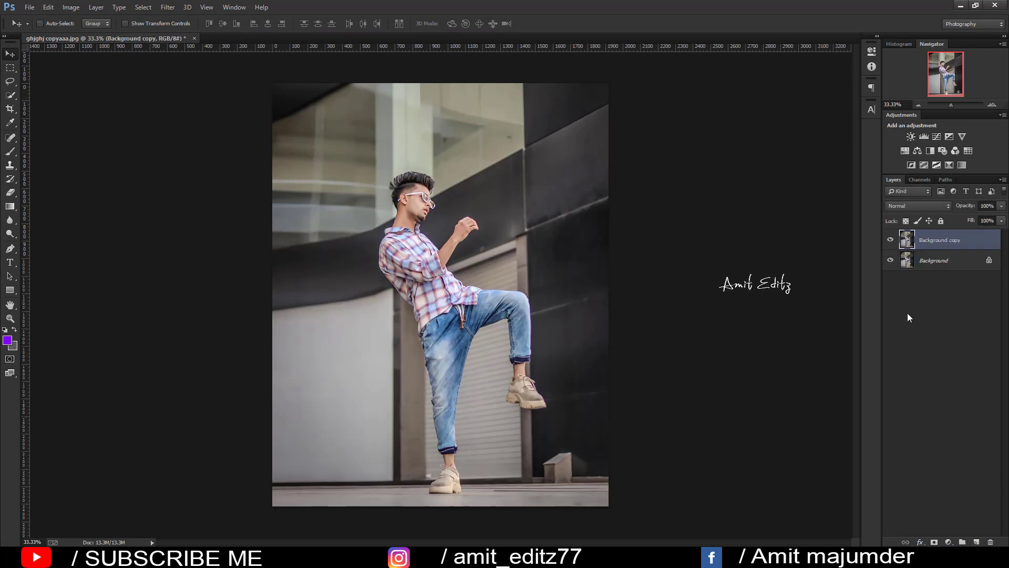
left_click(949, 542)
left_click(943, 531)
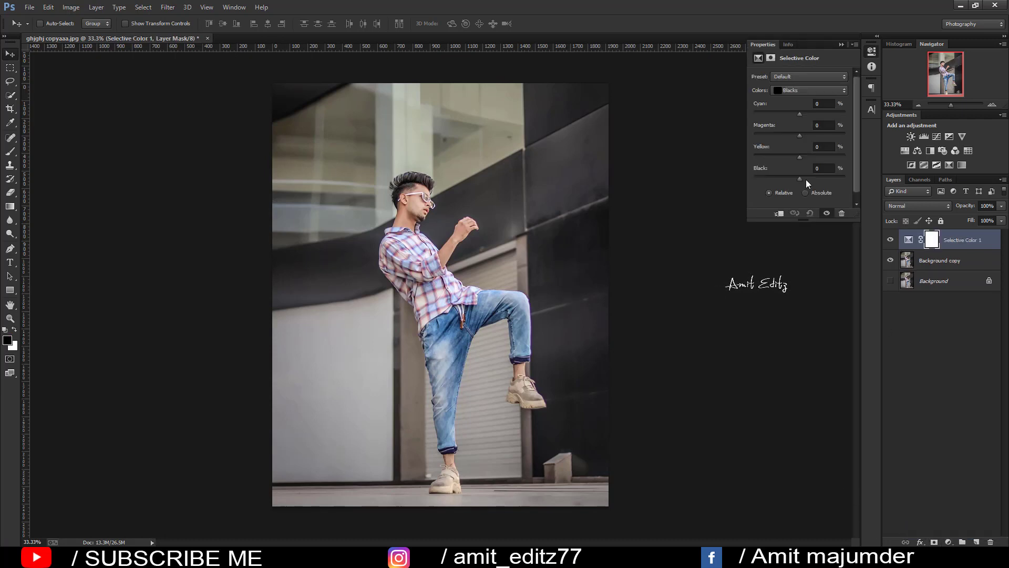
Step: In Selective Color Whites, shift Cyan and add Black
left_click(798, 91)
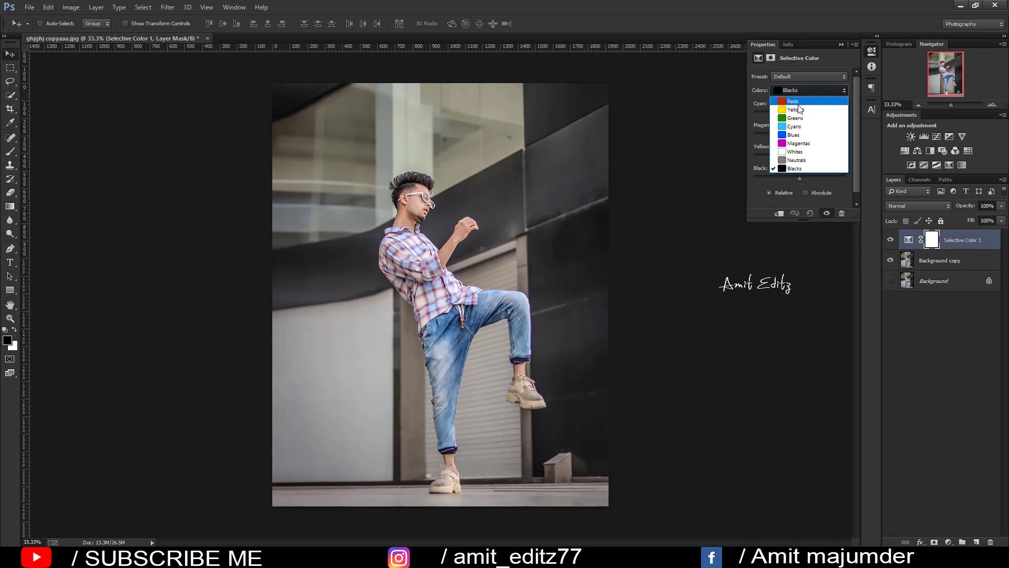
left_click(801, 153)
mouse_move(800, 114)
left_mouse_down()
mouse_move(791, 113)
mouse_move(803, 117)
left_mouse_up()
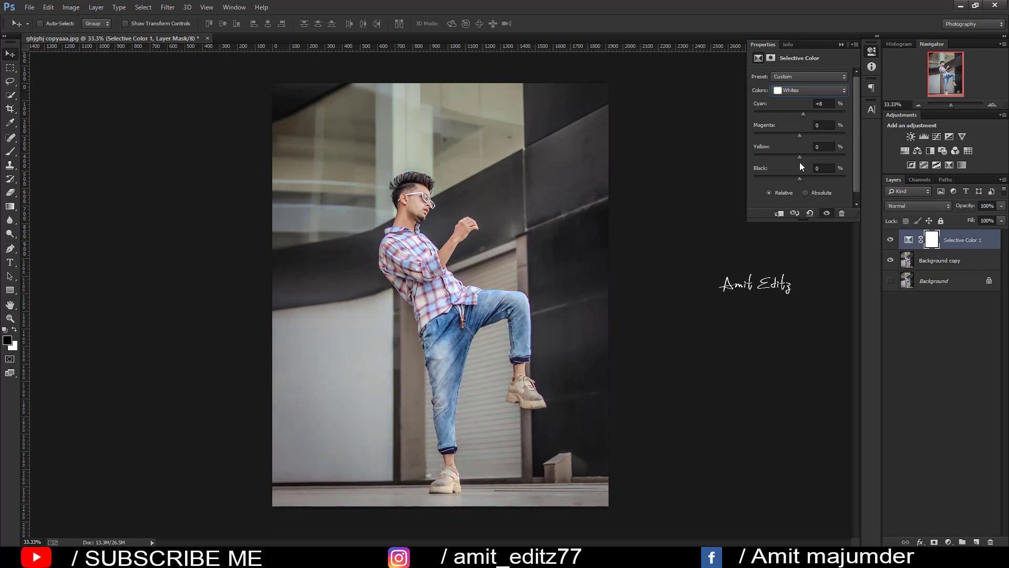
mouse_move(800, 179)
left_mouse_down()
mouse_move(811, 181)
mouse_move(778, 181)
mouse_move(825, 181)
mouse_move(800, 178)
left_mouse_up()
Step: Push the Blacks toward teal-green by tuning Cyan and Magenta and reducing Black
left_click(801, 91)
left_click(795, 168)
left_click_drag(799, 178, 801, 174)
left_click(790, 114)
mouse_move(797, 114)
left_mouse_down()
mouse_move(787, 134)
mouse_move(794, 157)
left_mouse_up()
mouse_move(796, 137)
left_mouse_down()
mouse_move(787, 137)
mouse_move(796, 137)
mouse_move(791, 113)
mouse_move(809, 115)
left_mouse_up()
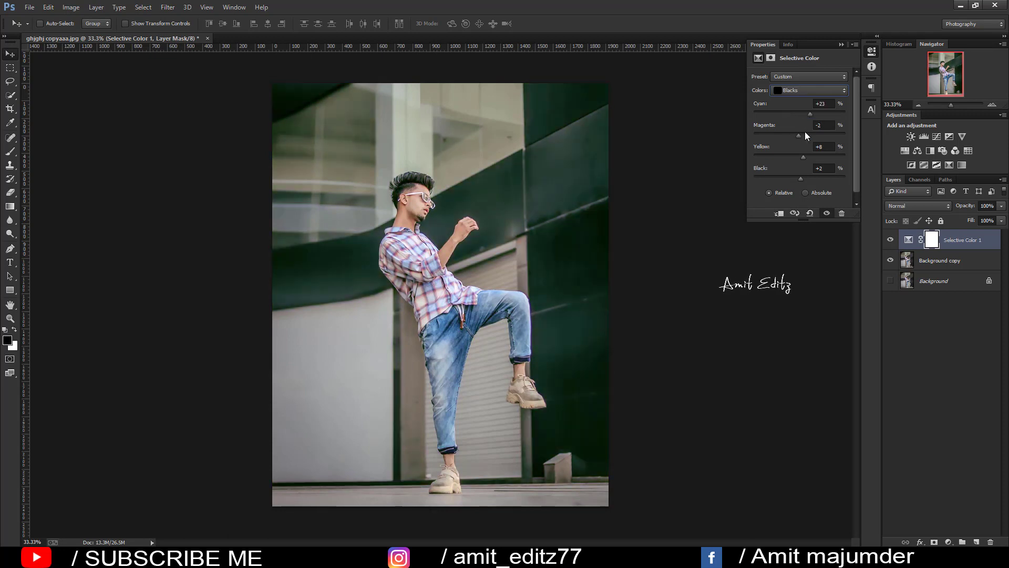
left_click_drag(801, 177, 793, 178)
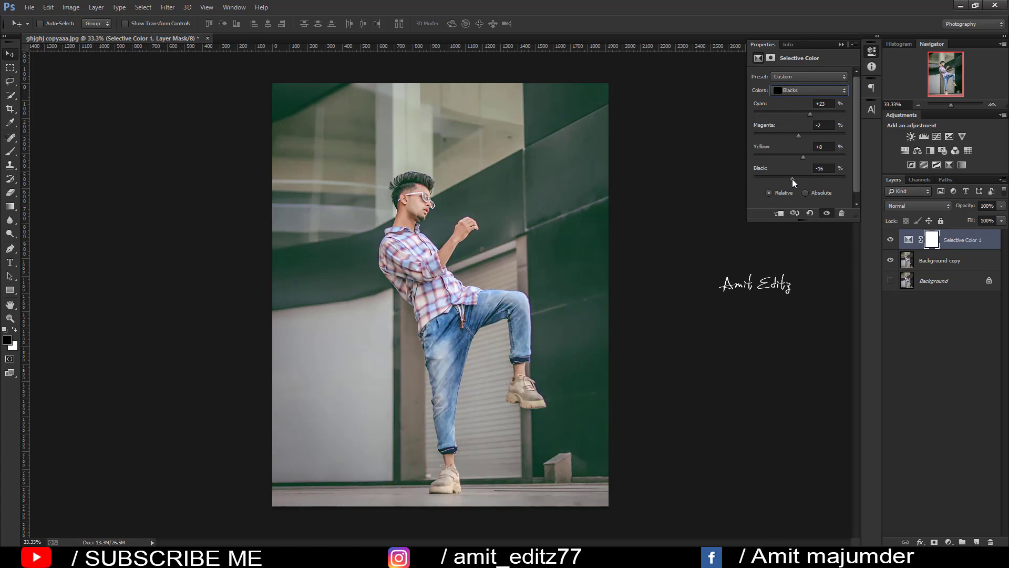
Step: Grade the Neutrals with less Magenta, Cyan +18 and Black +6
left_click(803, 93)
left_click(801, 153)
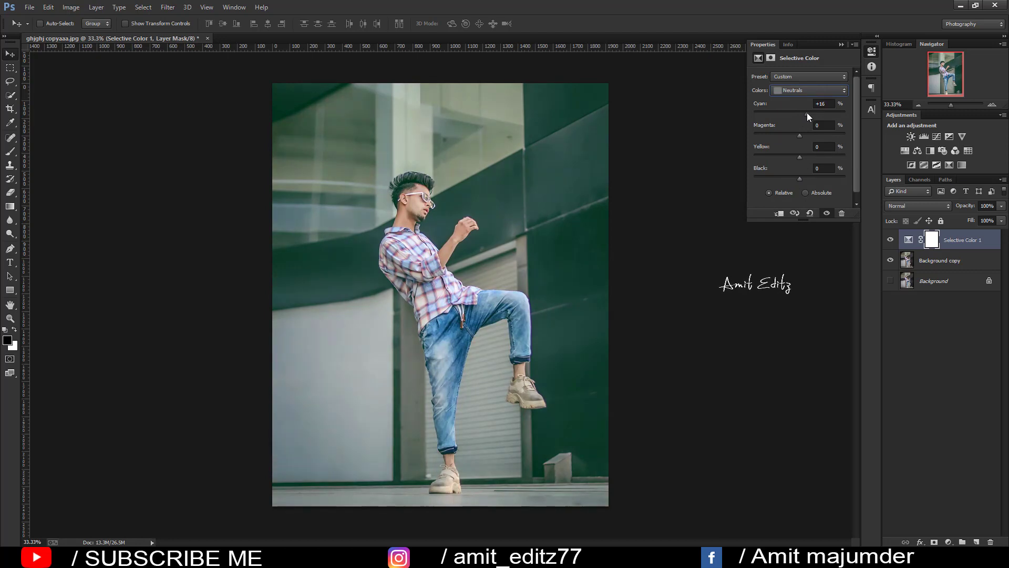
left_click_drag(799, 136, 796, 134)
mouse_move(807, 178)
left_mouse_down()
mouse_move(793, 176)
mouse_move(810, 176)
mouse_move(802, 175)
left_mouse_up()
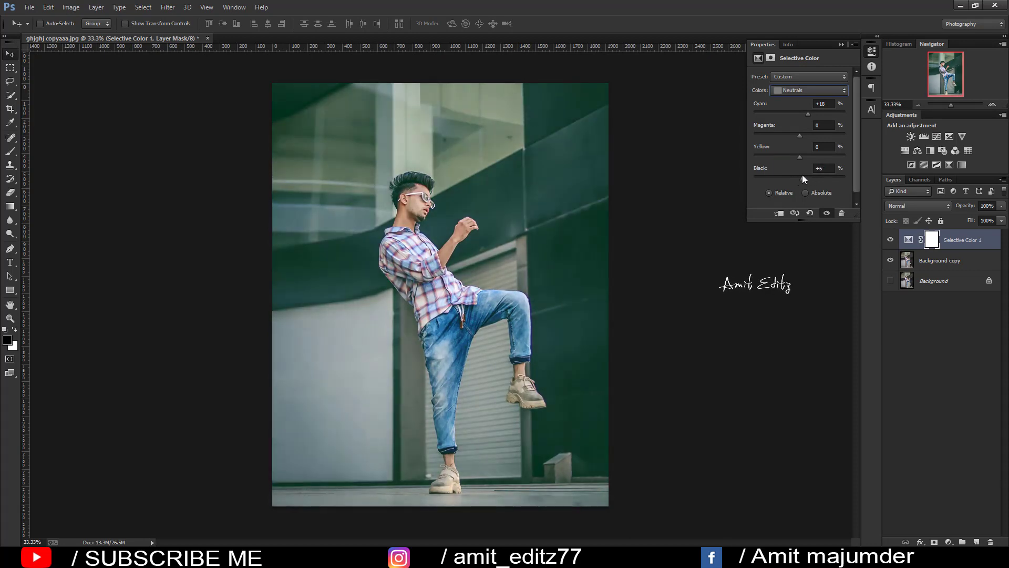
Step: Merge the Selective Color and Background copy layers into one
left_click(841, 46)
left_click(941, 260, "ctrl")
right_click(928, 262)
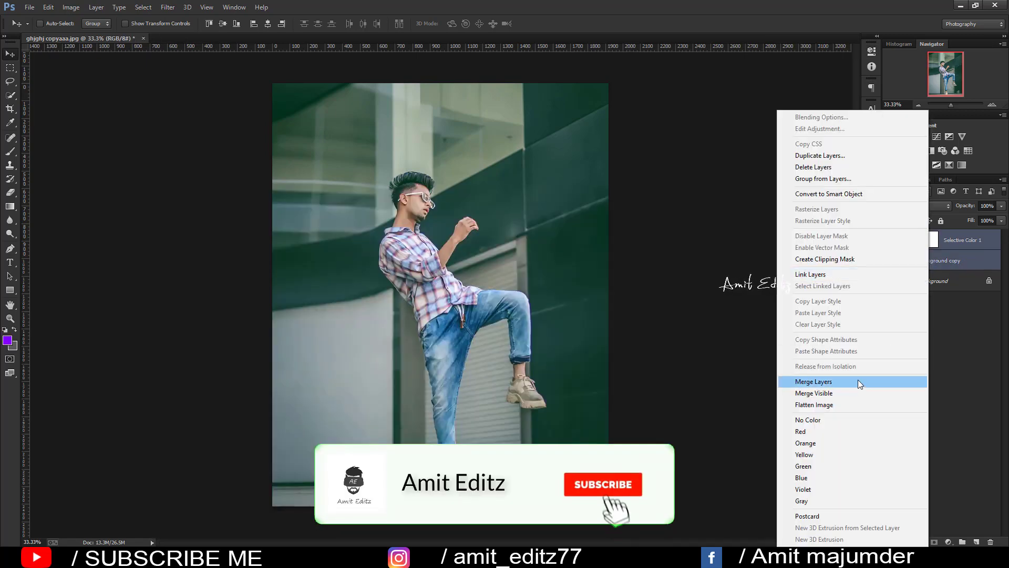
left_click(858, 379)
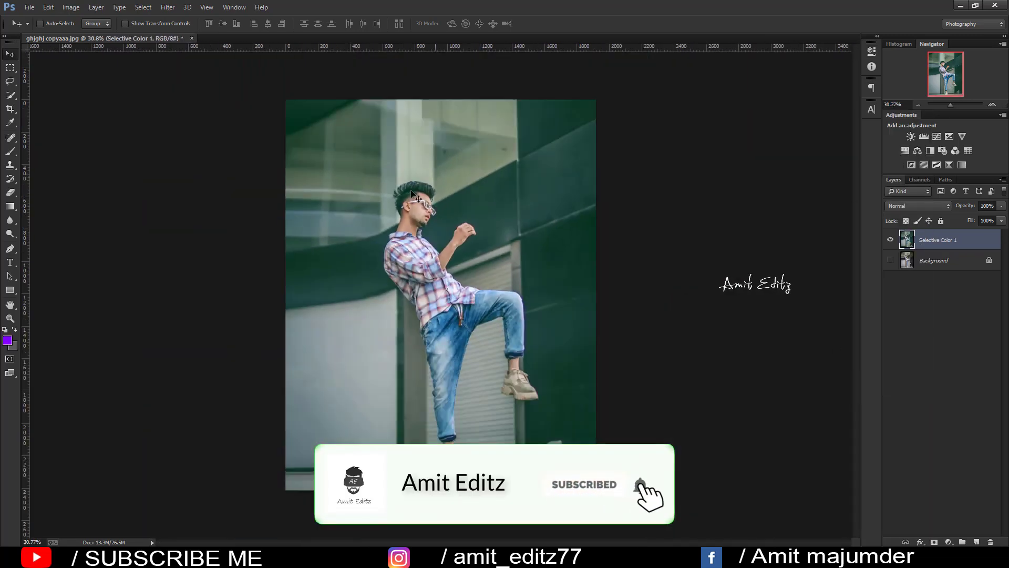
Step: In Camera Raw HSL Luminance, set Oranges +37, Aquas -52, Blues -12 and apply
left_click(168, 7)
left_click(205, 73)
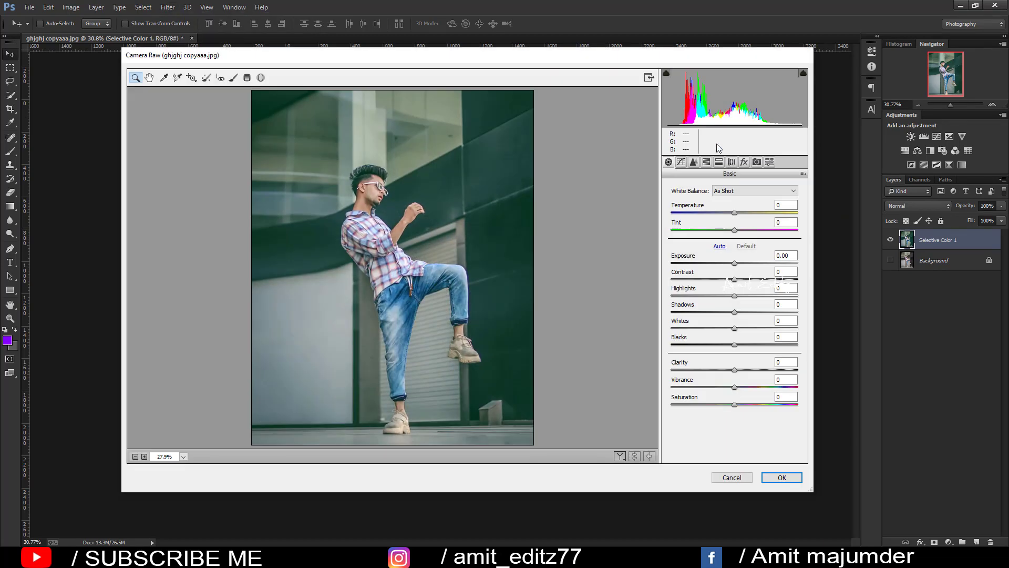
left_click(706, 162)
left_click(731, 202)
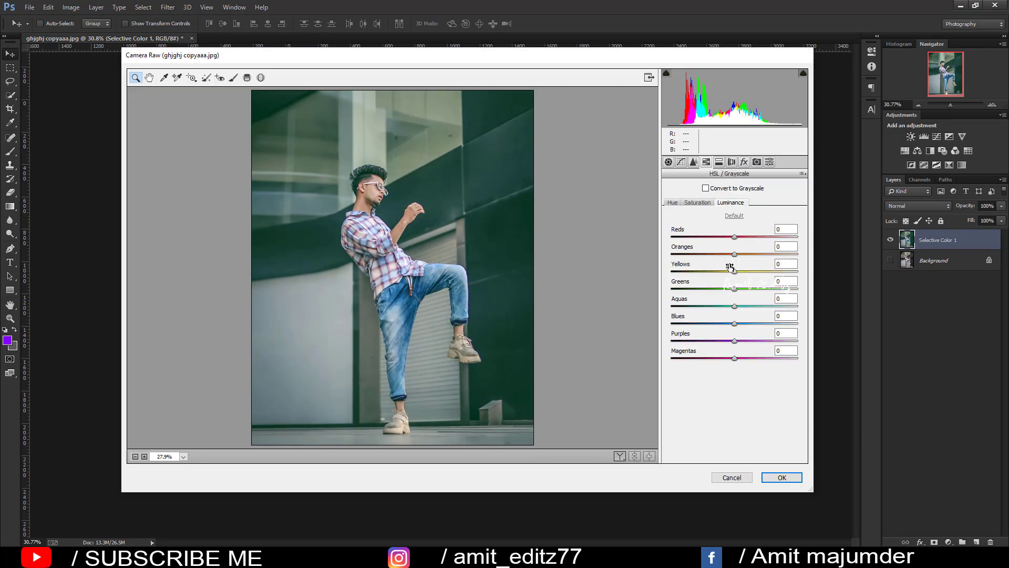
left_click_drag(734, 254, 757, 254)
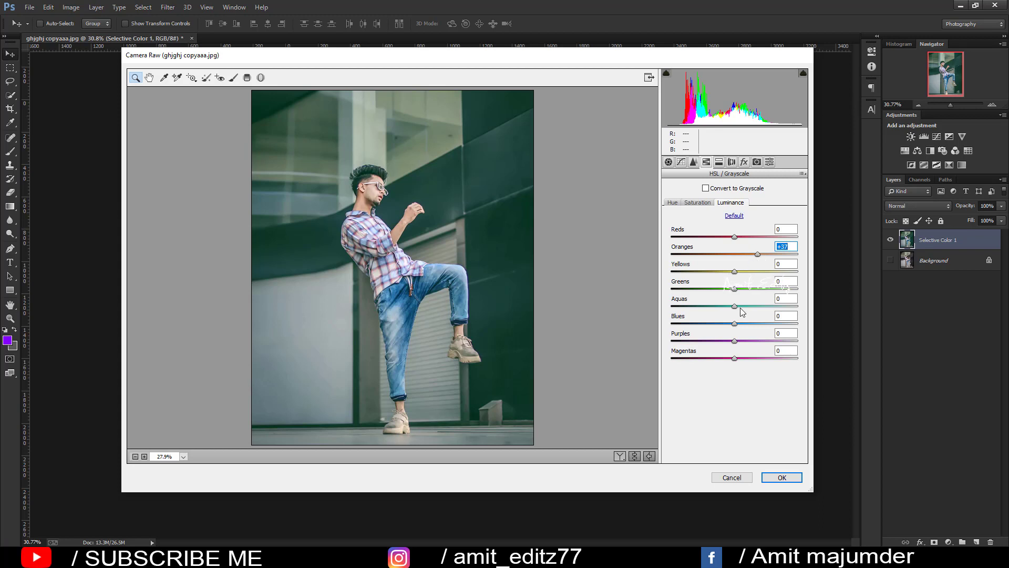
left_click_drag(738, 321, 705, 306)
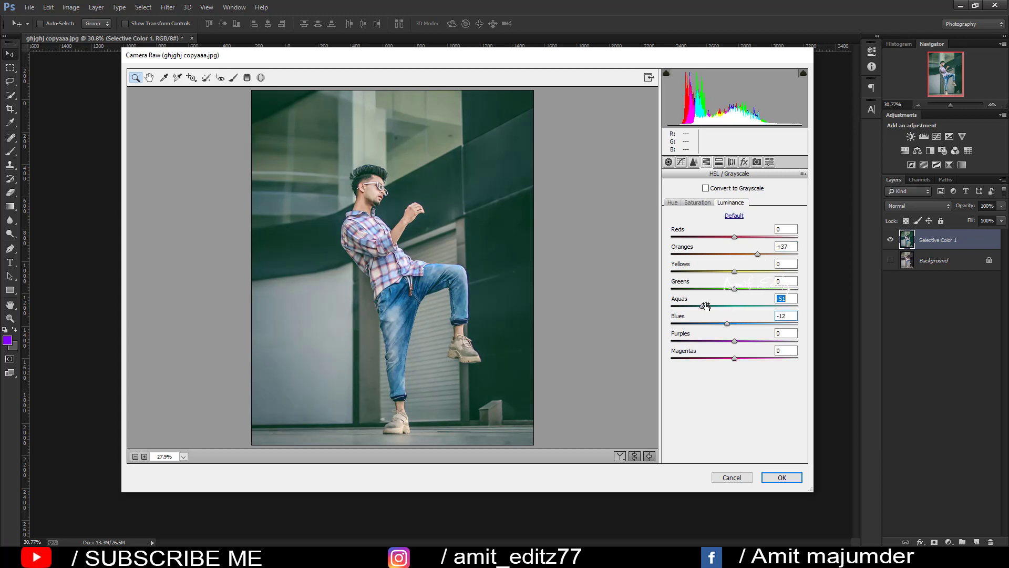
left_click(771, 476)
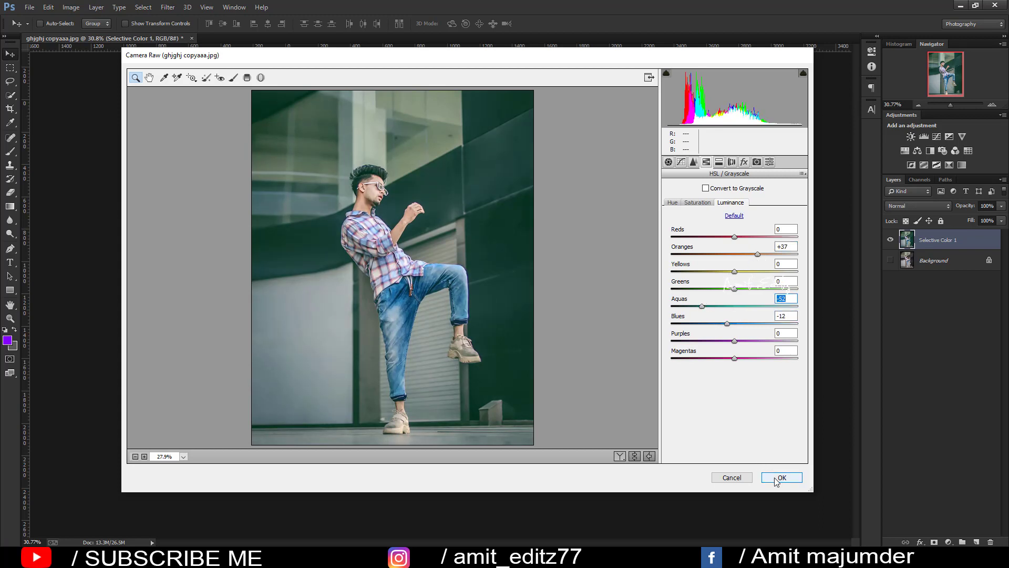
Step: Open aaa.png and Magic-Erase the white inside and around the triangle
left_click(31, 8)
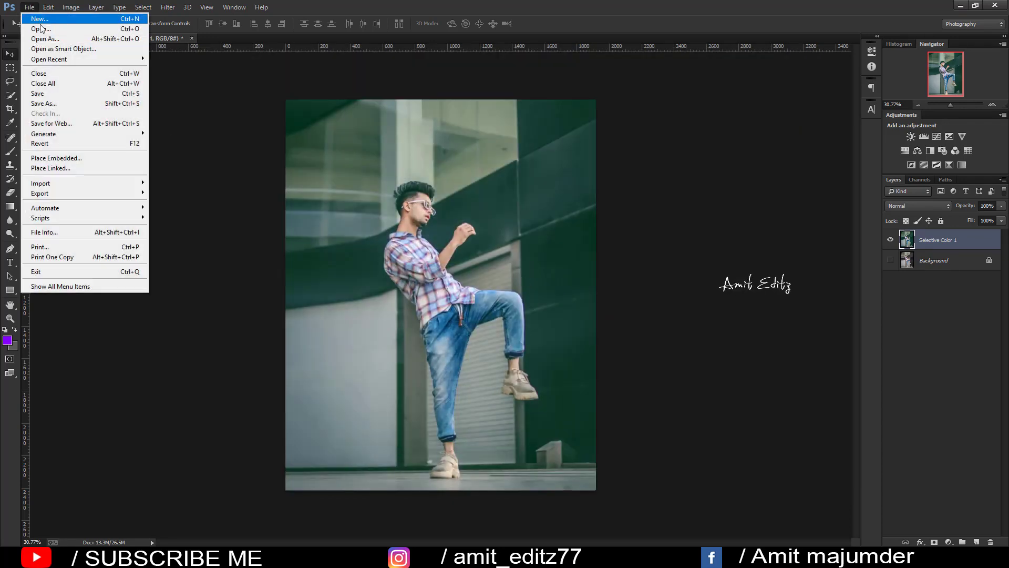
left_click(42, 27)
left_click(240, 158)
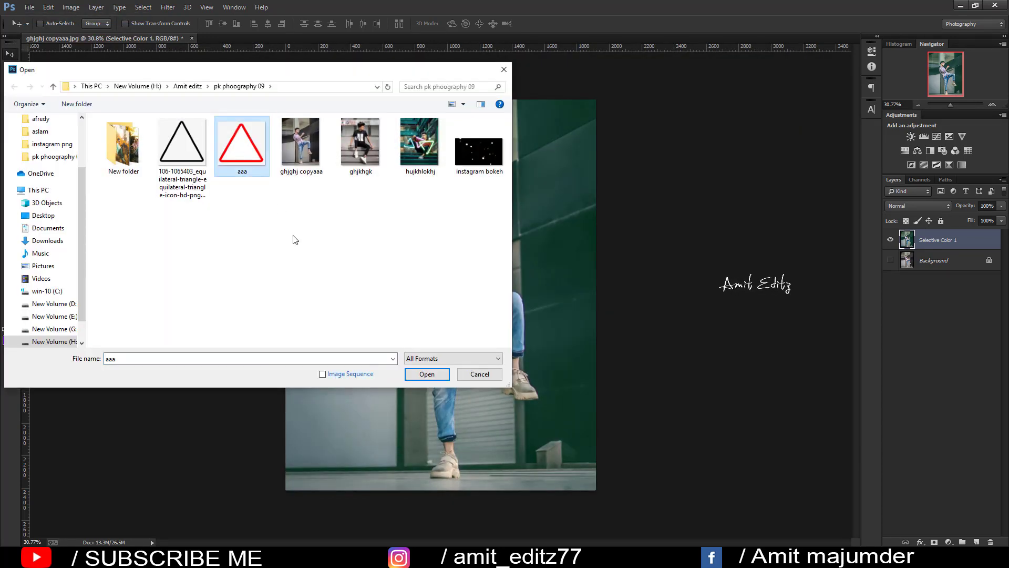
left_click(426, 373)
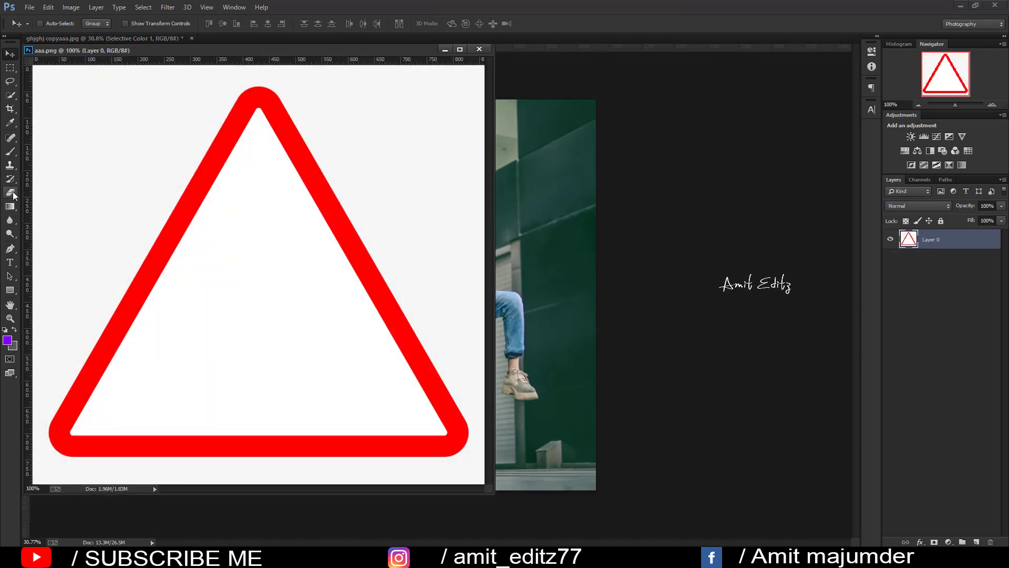
left_click(11, 193)
left_click(37, 211)
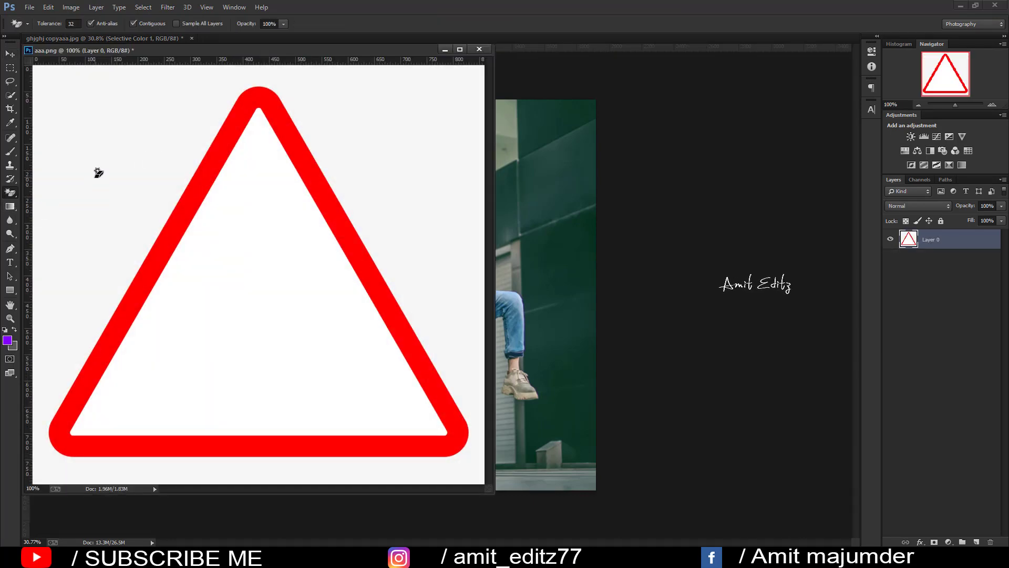
left_click(94, 169)
left_click(231, 306)
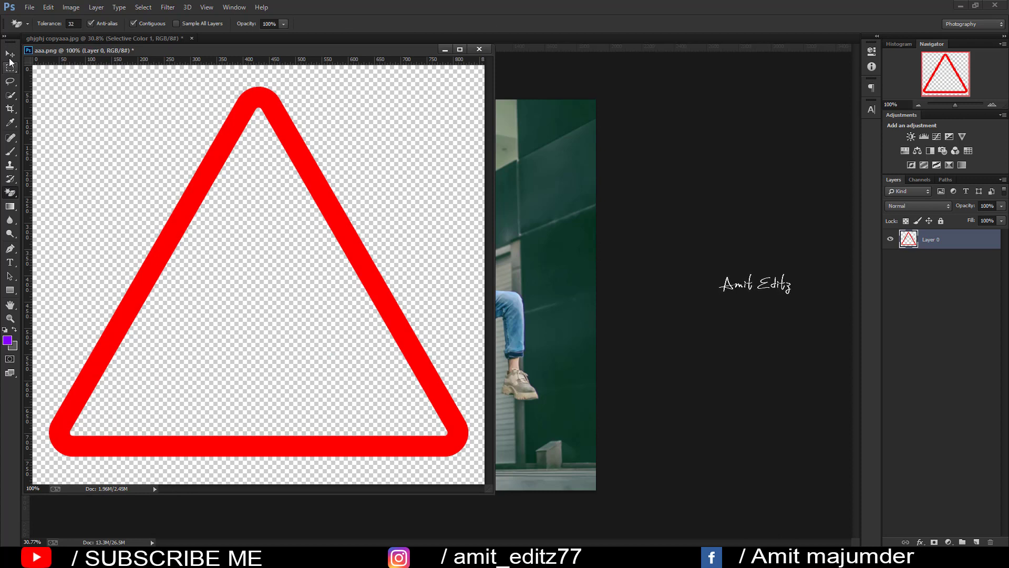
Step: Drag the triangle into the photo as Layer 1 and close aaa.png without saving
key("v")
left_click_drag(358, 226, 528, 242)
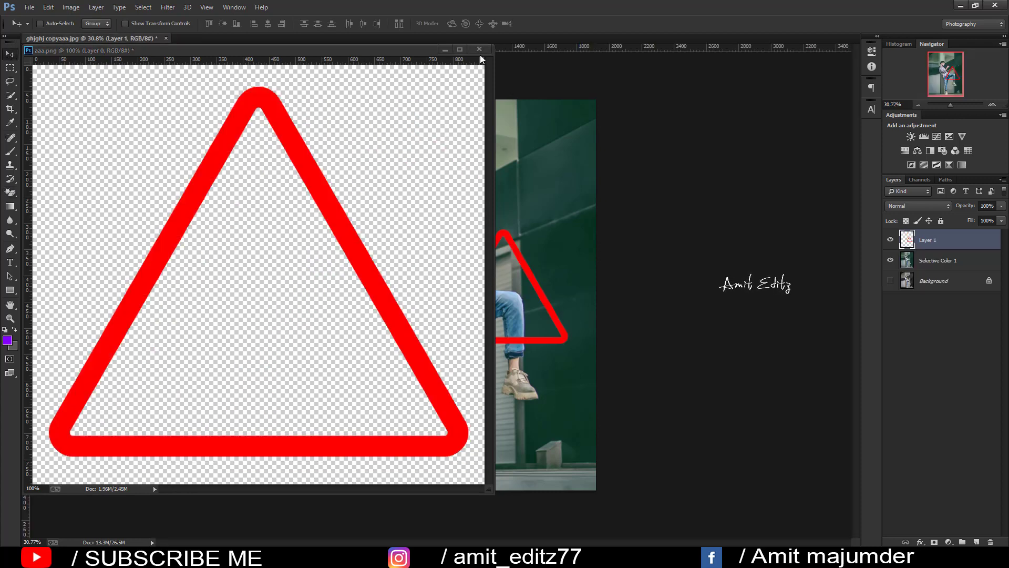
left_click(479, 49)
left_click(506, 209)
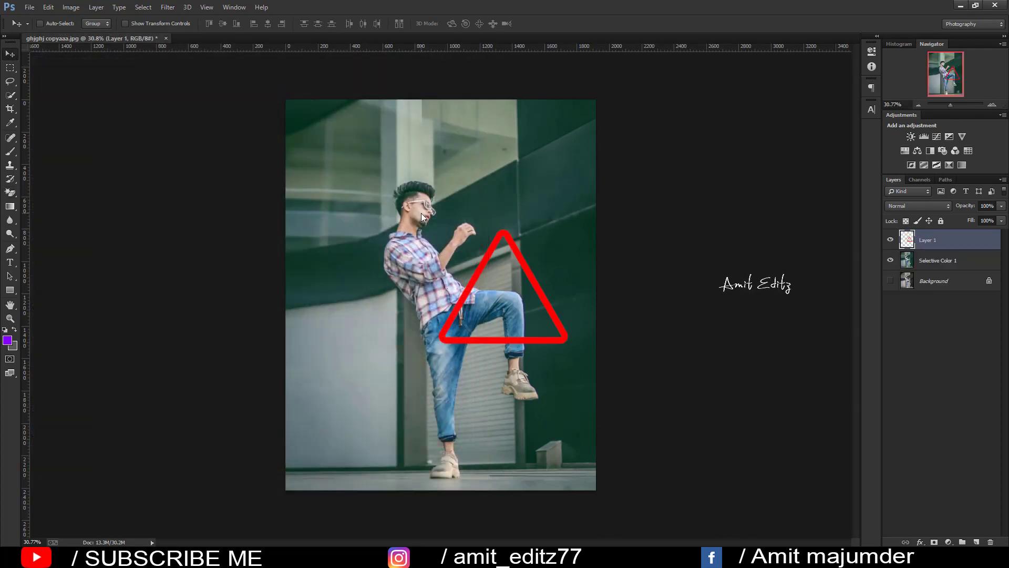
key("ctrl+0")
Step: Turn the red triangle white with a Hue/Saturation adjustment
left_click(71, 8)
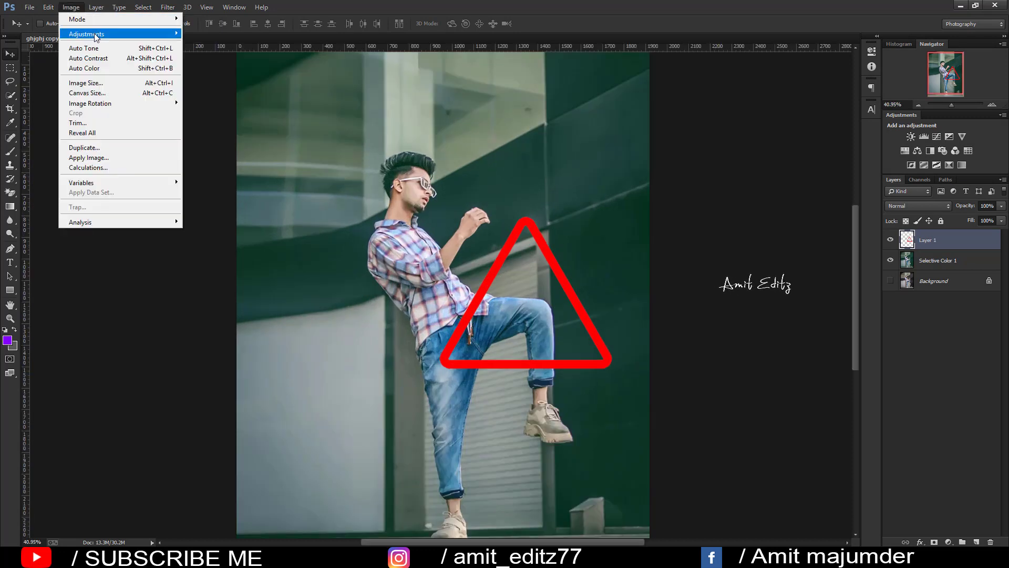
mouse_move(87, 34)
left_click(219, 88)
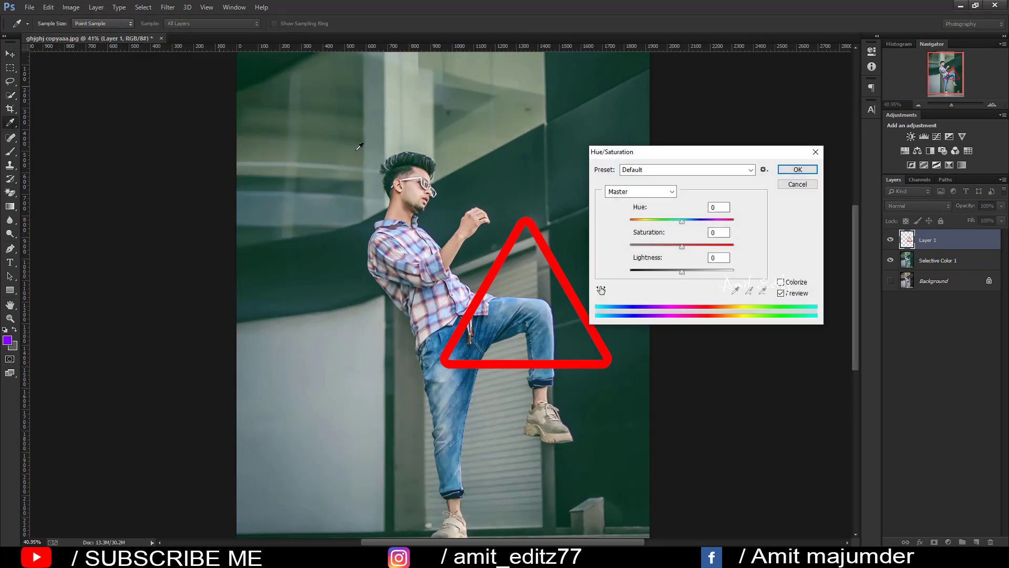
left_click_drag(682, 271, 768, 281)
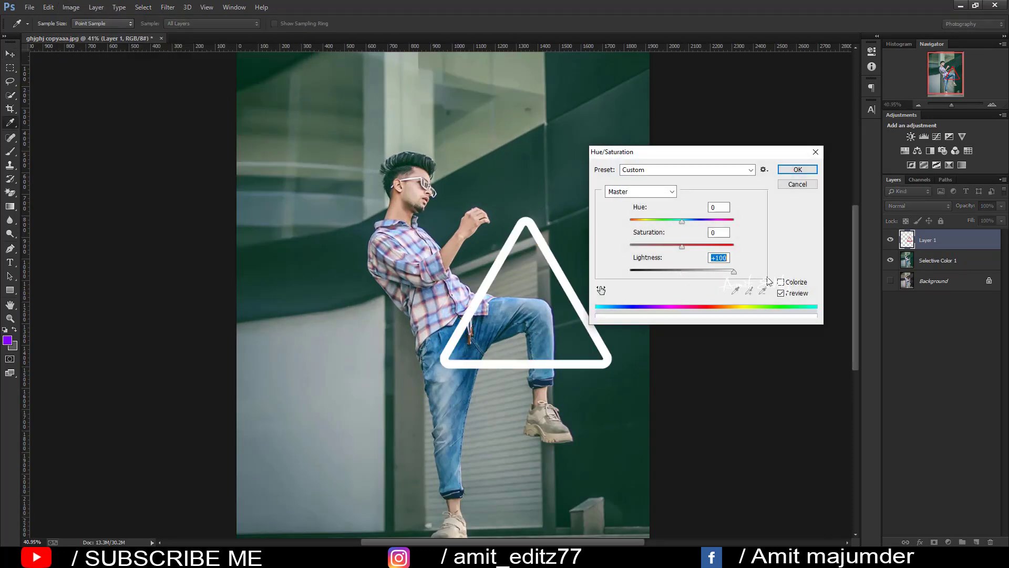
left_click(797, 169)
Step: Scale the triangle to about 67% and rotate it roughly 56° around the raised leg
key("ctrl+t")
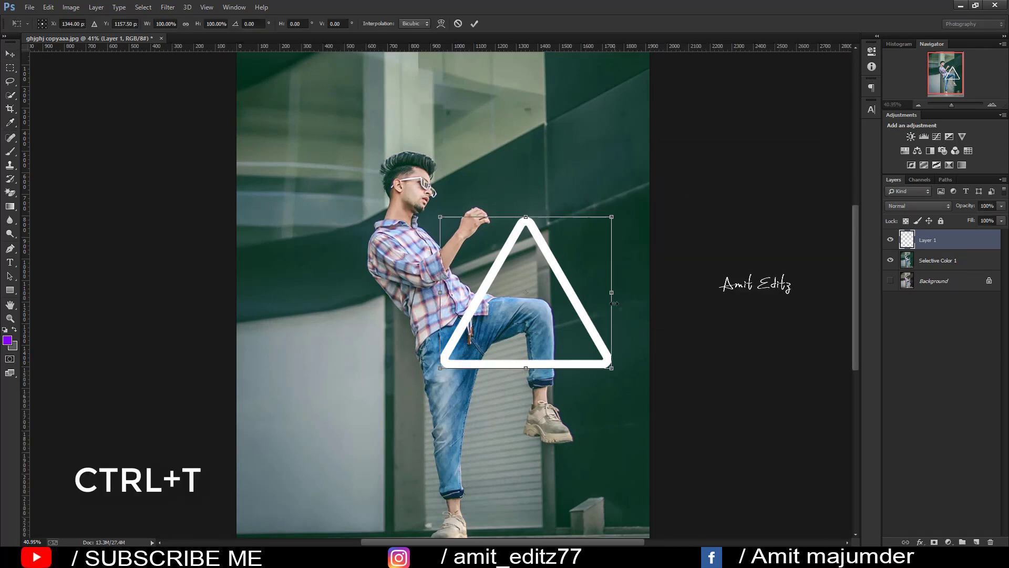
left_click_drag(612, 215, 603, 231)
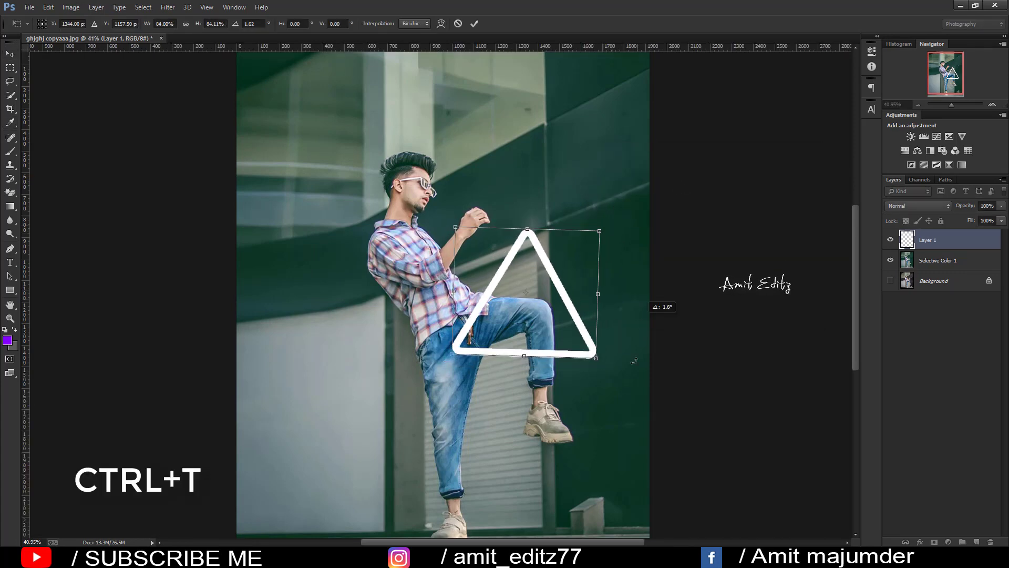
left_click_drag(653, 304, 602, 394)
left_click_drag(573, 329, 583, 364)
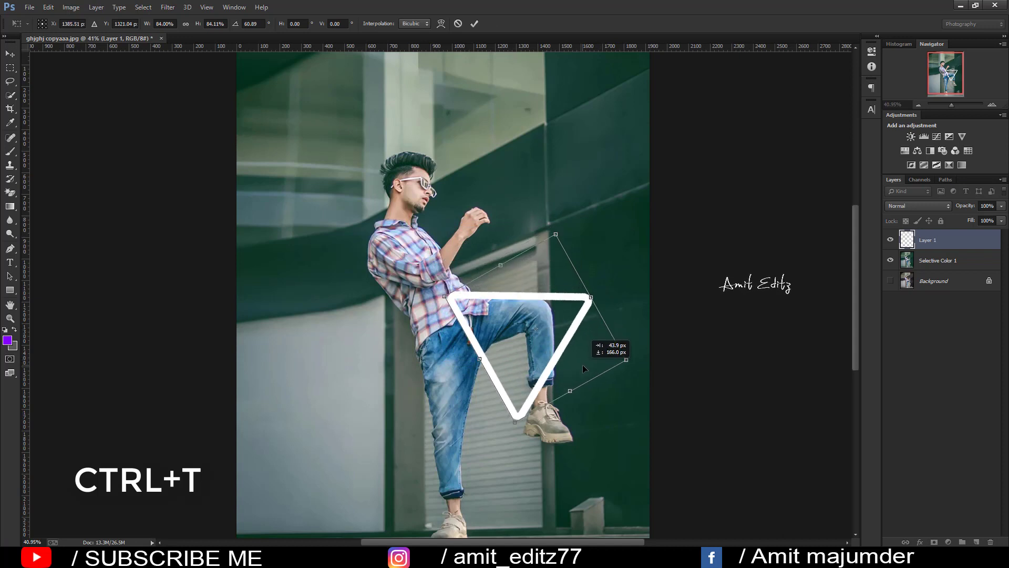
left_click_drag(659, 386, 664, 362)
mouse_move(638, 329)
left_mouse_down()
mouse_move(587, 322)
mouse_move(615, 325)
mouse_move(601, 368)
left_mouse_up()
left_click_drag(560, 337, 566, 338)
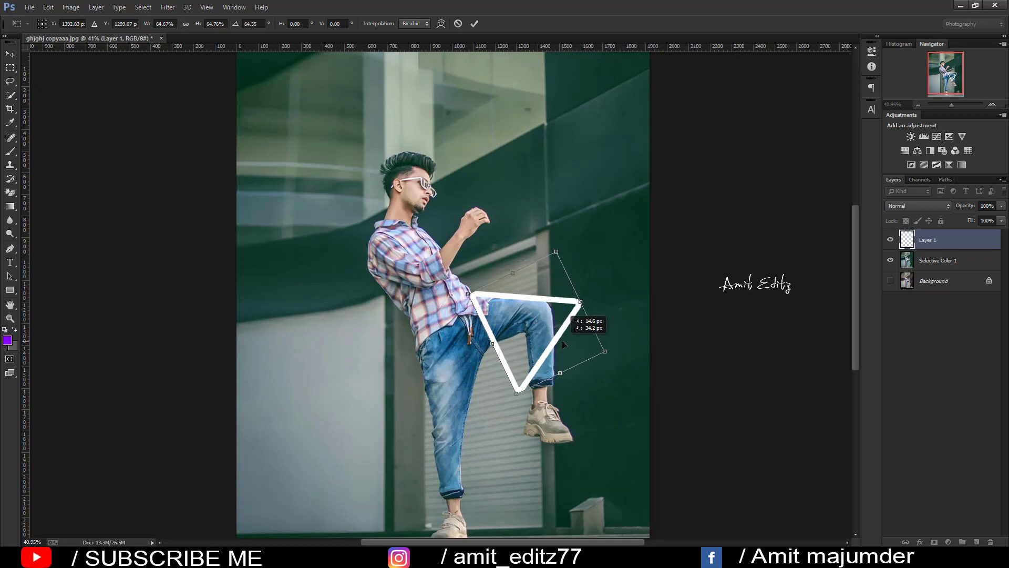
mouse_move(612, 370)
left_mouse_down()
mouse_move(631, 349)
mouse_move(605, 337)
mouse_move(637, 356)
left_mouse_up()
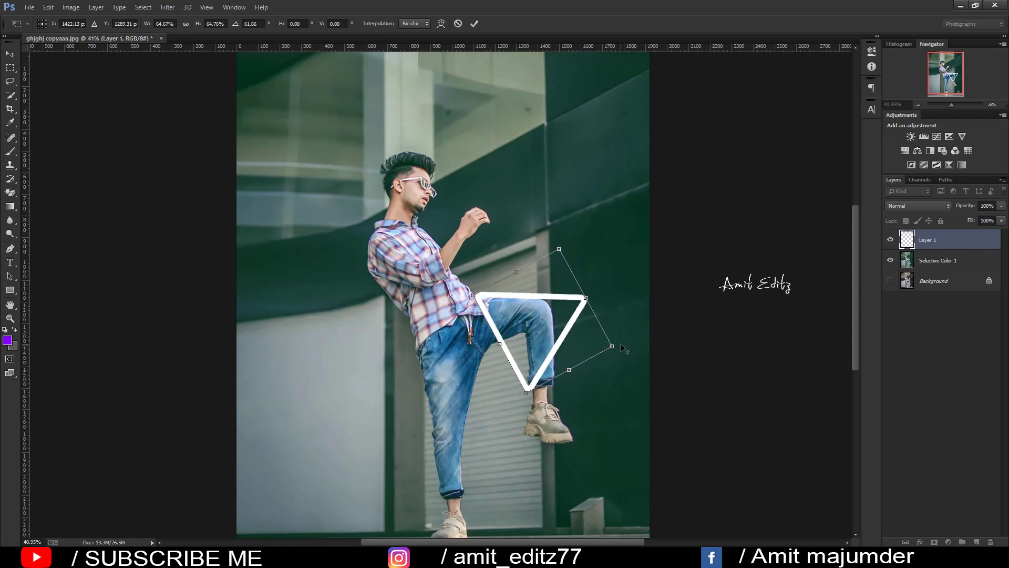
left_click_drag(615, 346, 617, 350)
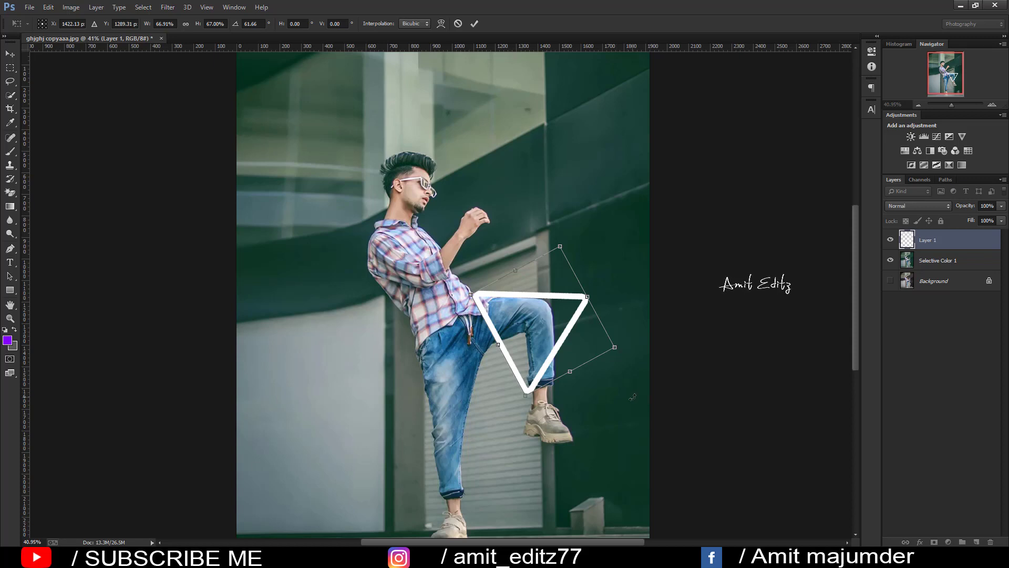
left_click_drag(632, 397, 657, 376)
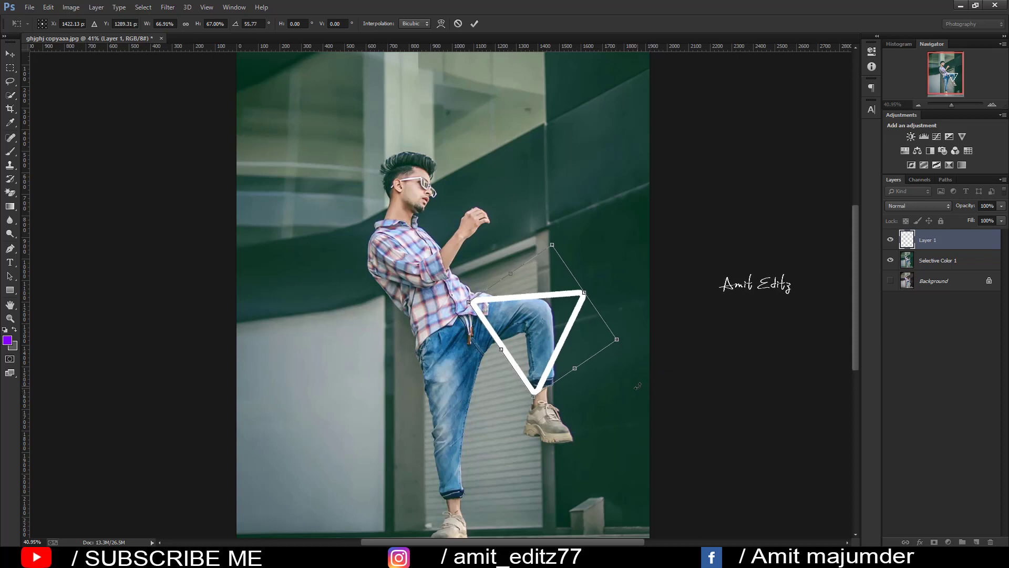
left_click_drag(591, 359, 579, 357)
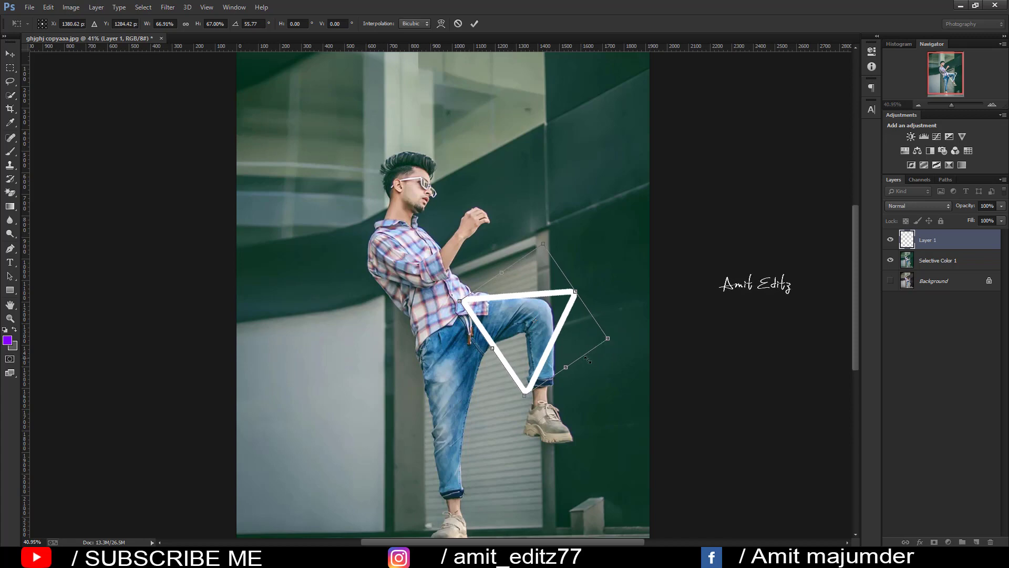
Step: Commit the transform and lower Layer 1's opacity to reveal the leg beneath
key("Return")
scroll(591, 361, "up", 1)
scroll(631, 352, "up", 1)
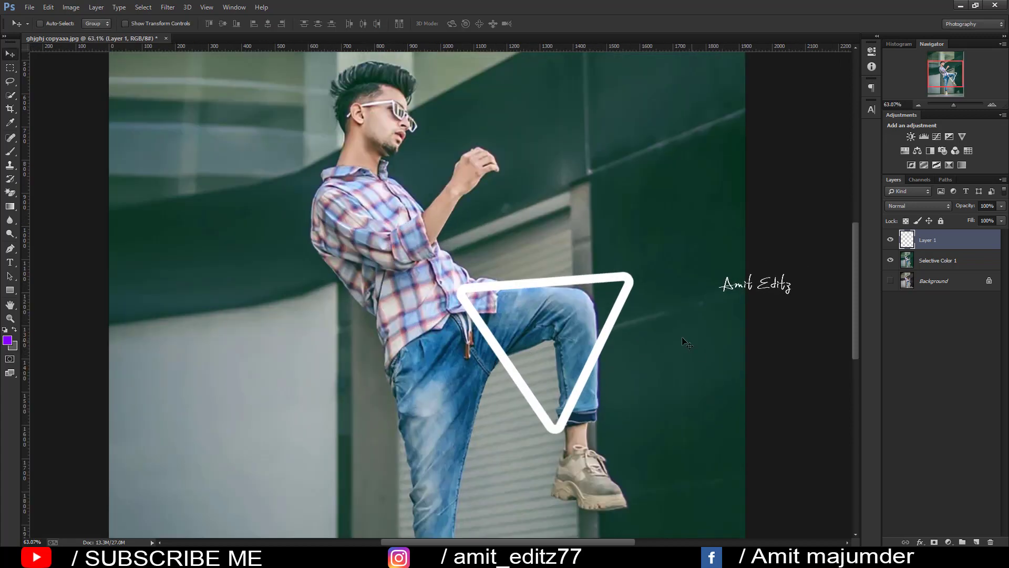
scroll(680, 342, "up", 1)
scroll(638, 342, "up", 1)
scroll(585, 275, "up", 1)
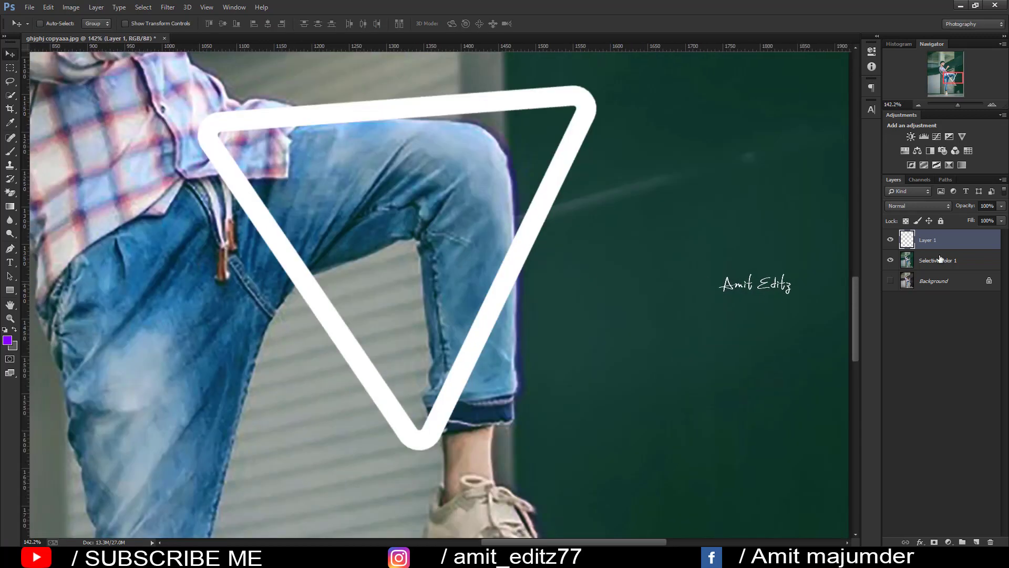
left_click(1001, 206)
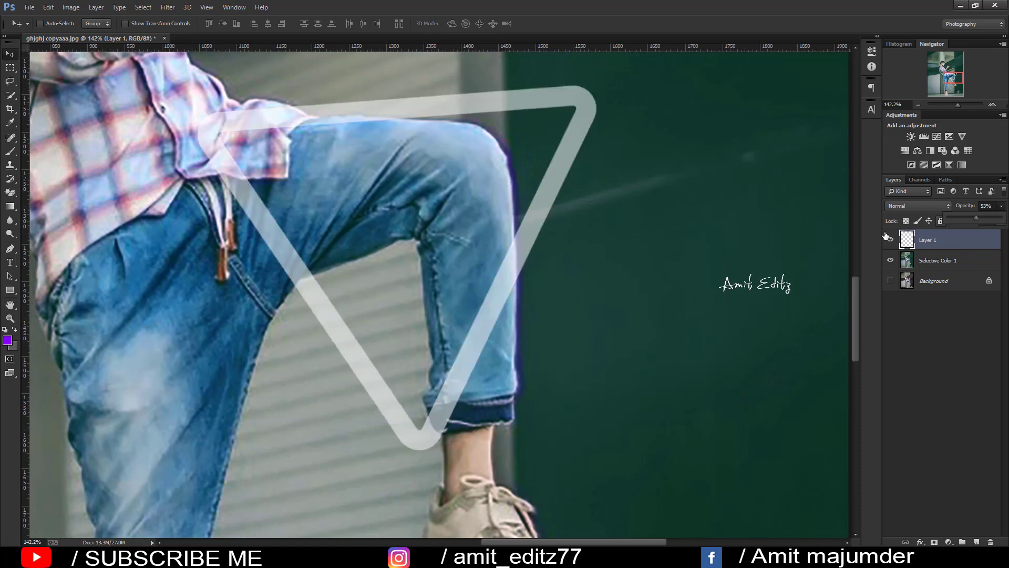
left_click_drag(968, 221, 966, 220)
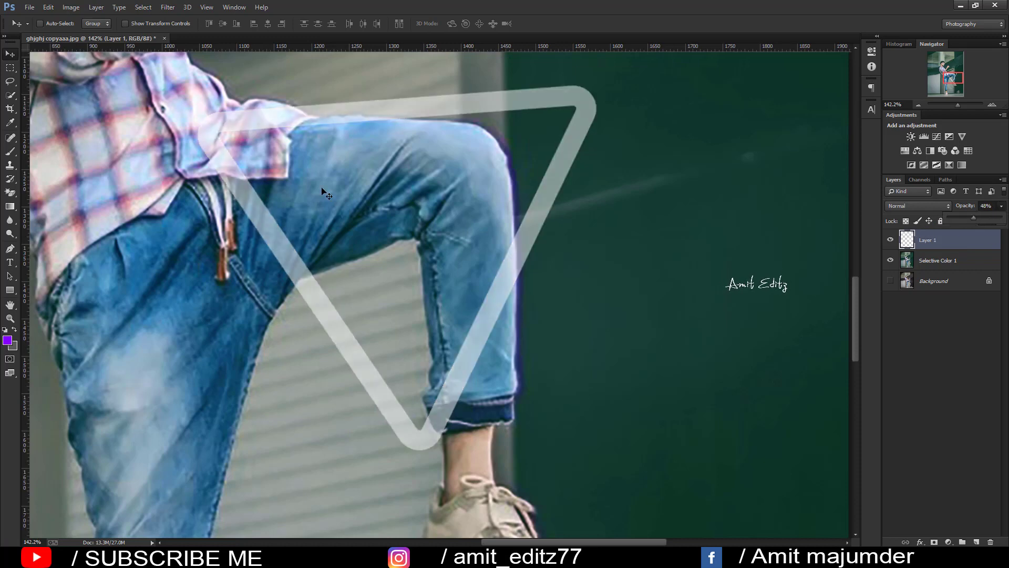
Step: Erase the triangle's stroke where it crosses the jeans leg and cuff
right_click(7, 192)
left_click(30, 188)
scroll(491, 241, "up", 3)
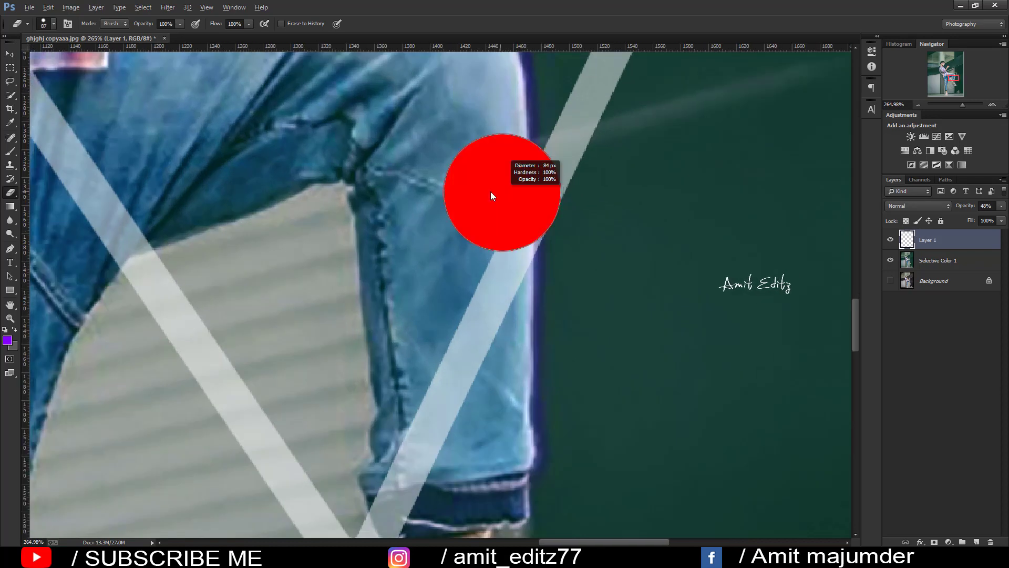
mouse_move(490, 192)
left_mouse_down()
mouse_move(453, 191)
mouse_move(516, 205)
mouse_move(515, 223)
mouse_move(516, 199)
mouse_move(509, 318)
left_mouse_up()
scroll(412, 295, "down", 3)
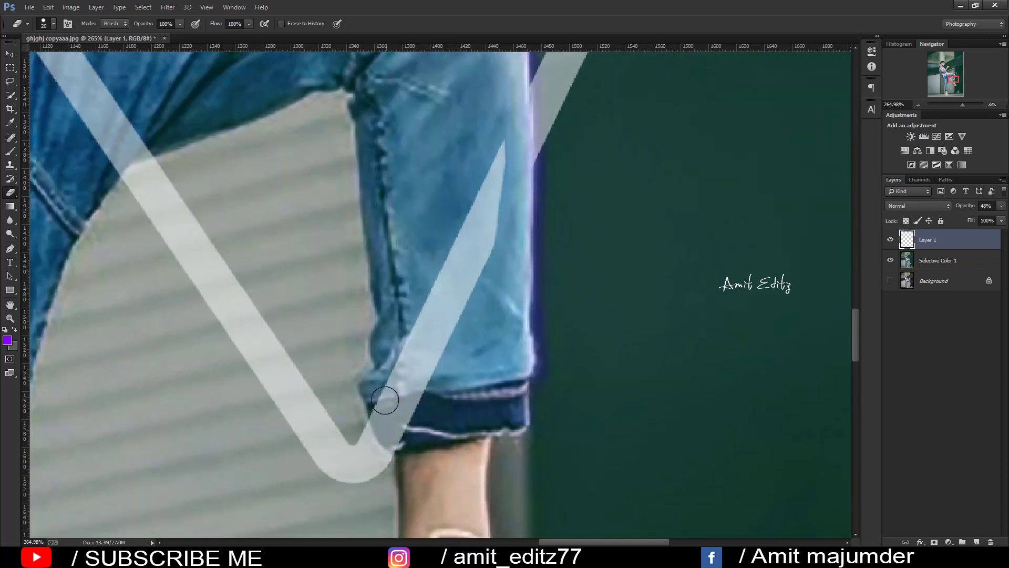
mouse_move(385, 401)
left_mouse_down()
mouse_move(401, 443)
mouse_move(391, 405)
mouse_move(406, 370)
left_mouse_up()
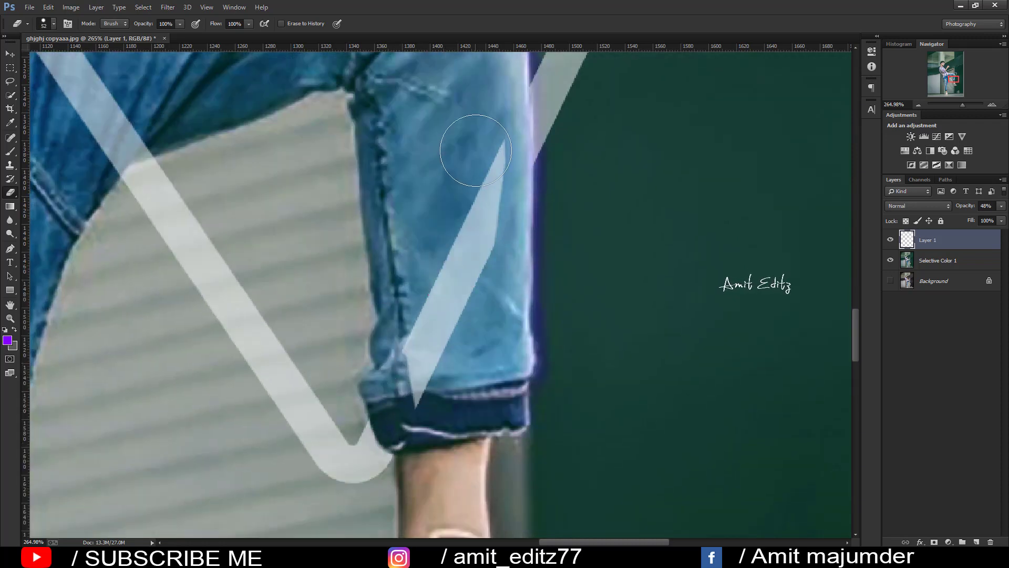
left_click_drag(488, 147, 405, 400)
scroll(484, 276, "down", 3)
scroll(484, 276, "down", 3)
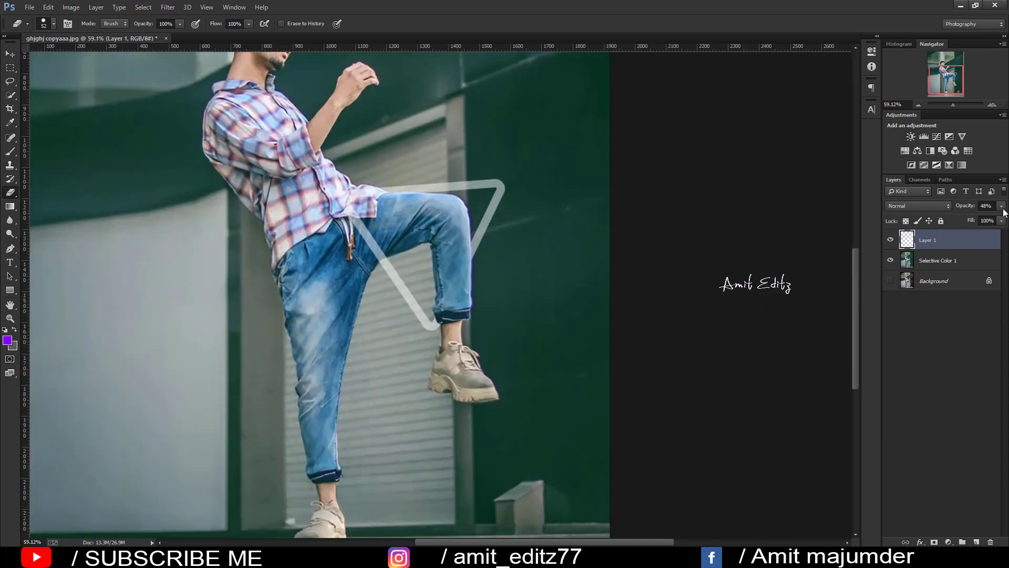
Step: Restore Layer 1 to full 100% opacity
left_click(1001, 206)
left_click_drag(998, 217, 1004, 217)
scroll(168, 153, "down", 2)
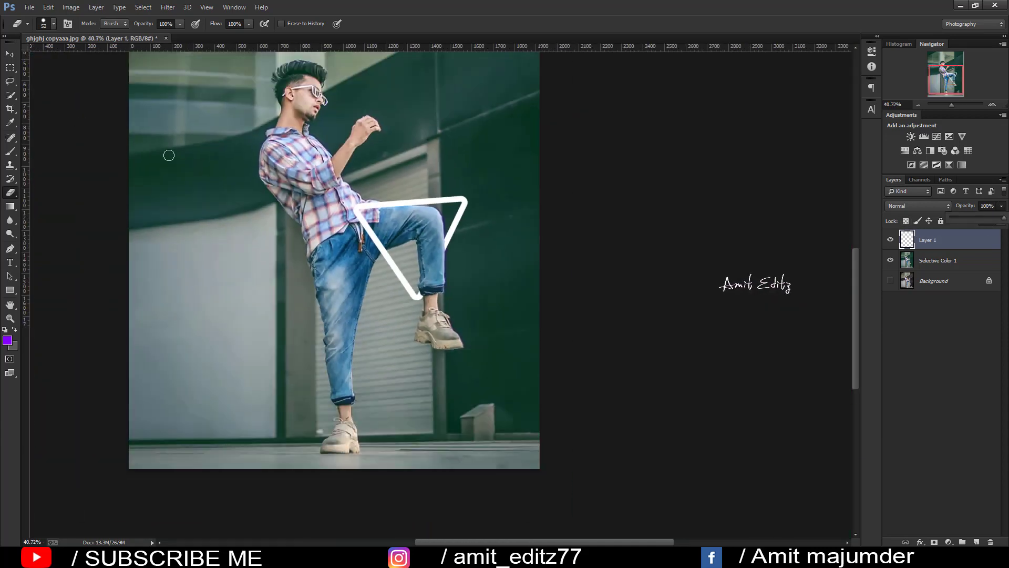
left_click(9, 53)
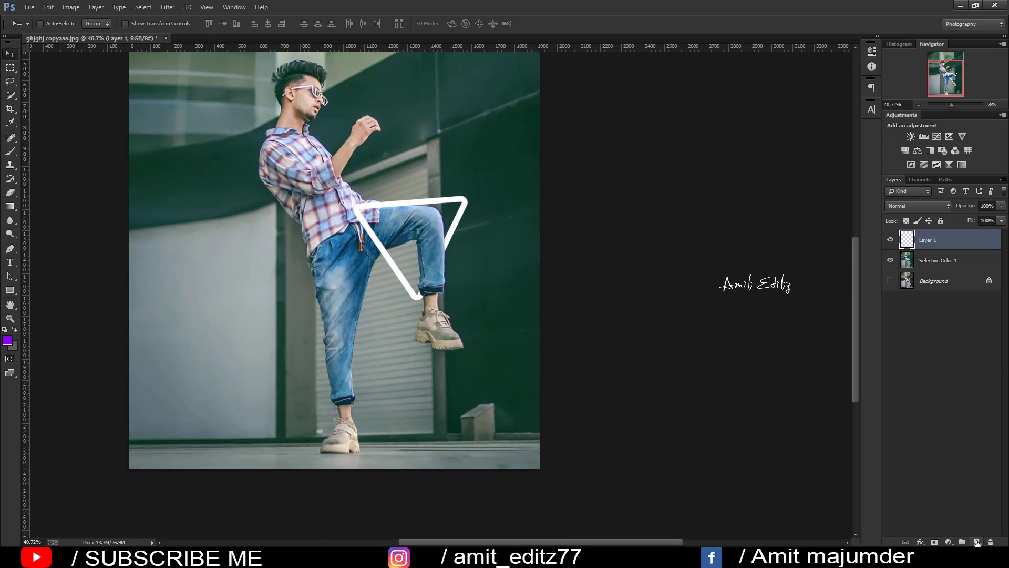
Step: Add a new layer and set the foreground colour to blue
left_click(975, 542)
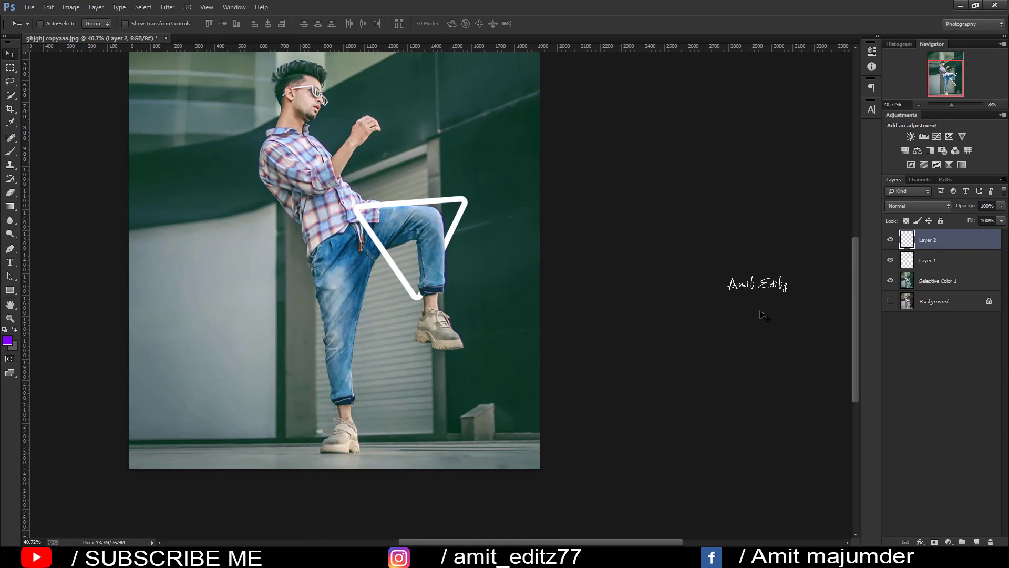
left_click(8, 340)
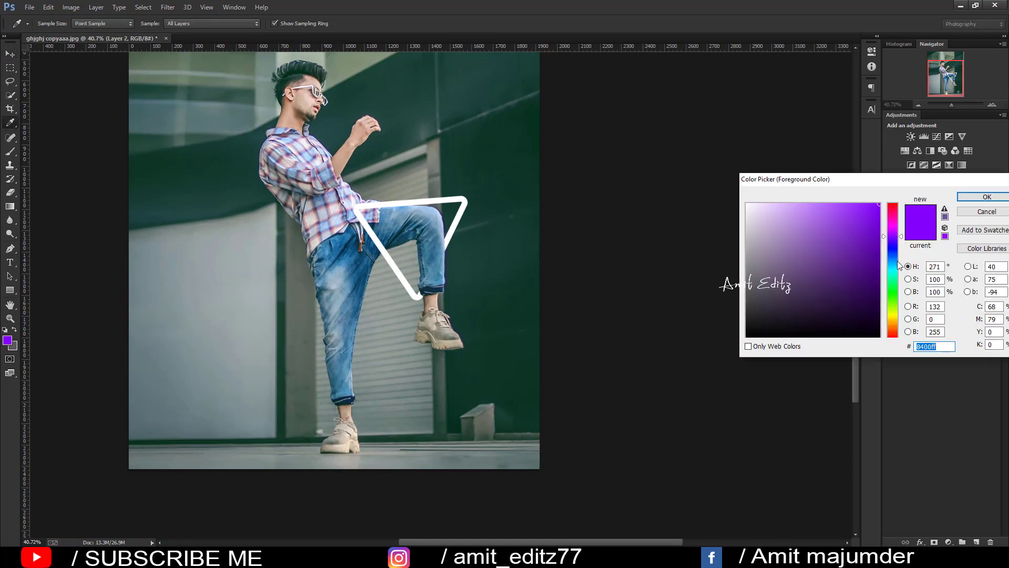
left_click(893, 255)
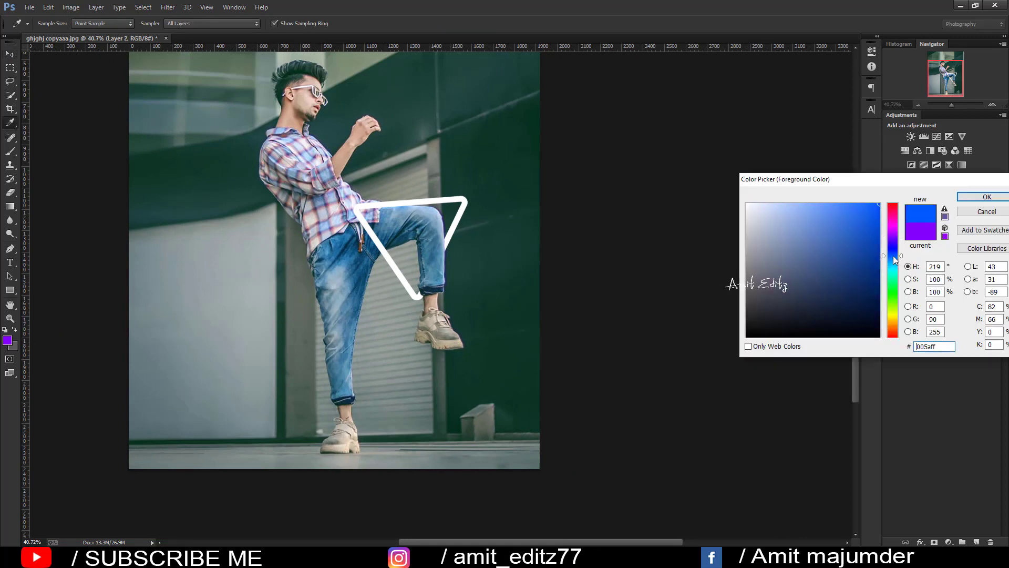
left_click(967, 198)
Step: Paint a soft blue brush stroke tracing the triangle outline, undoing one trial stroke
left_click(9, 151)
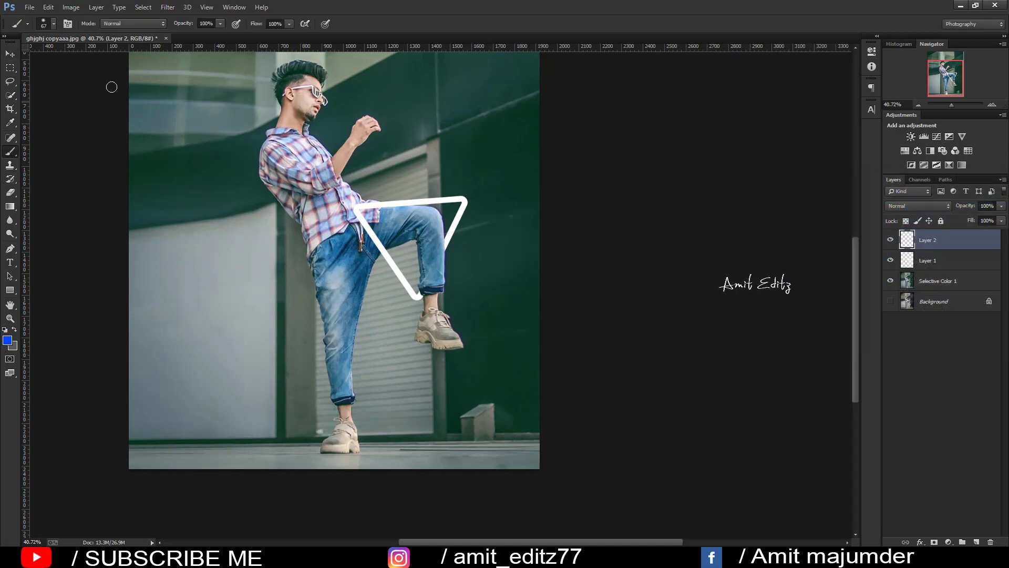
scroll(416, 210, "up", 2)
scroll(416, 209, "up", 2)
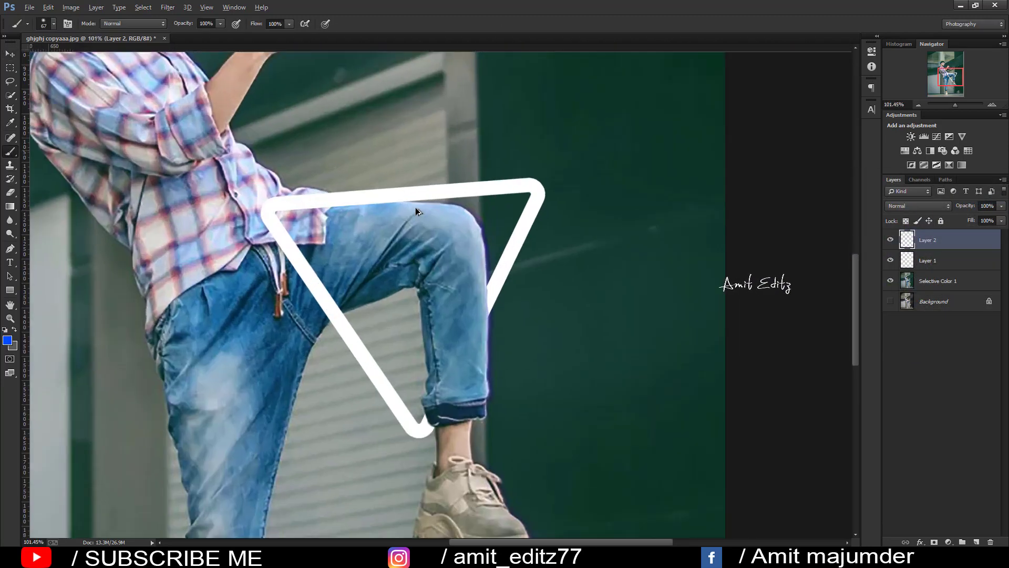
scroll(415, 207, "up", 1)
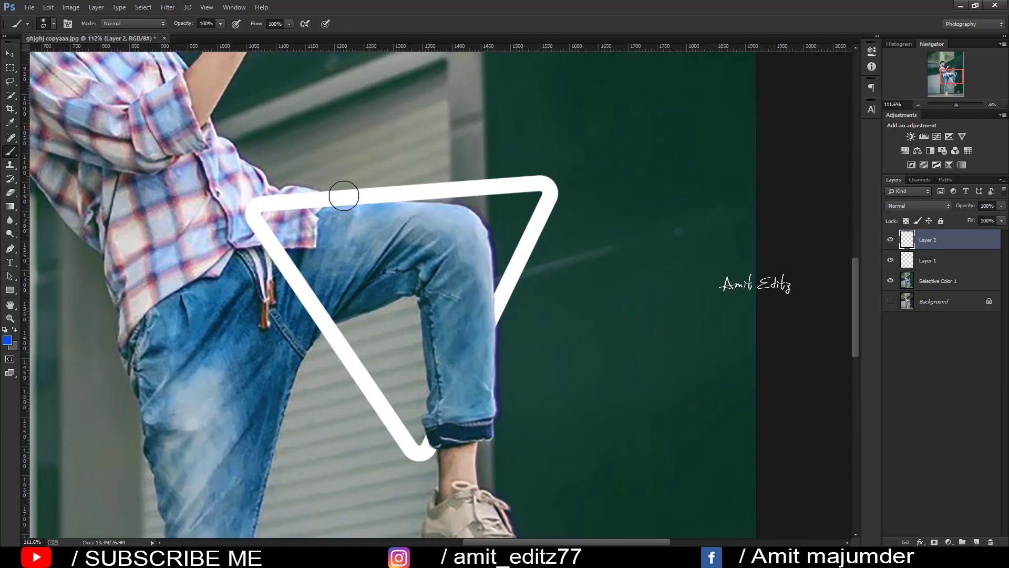
left_click_drag(305, 197, 413, 199)
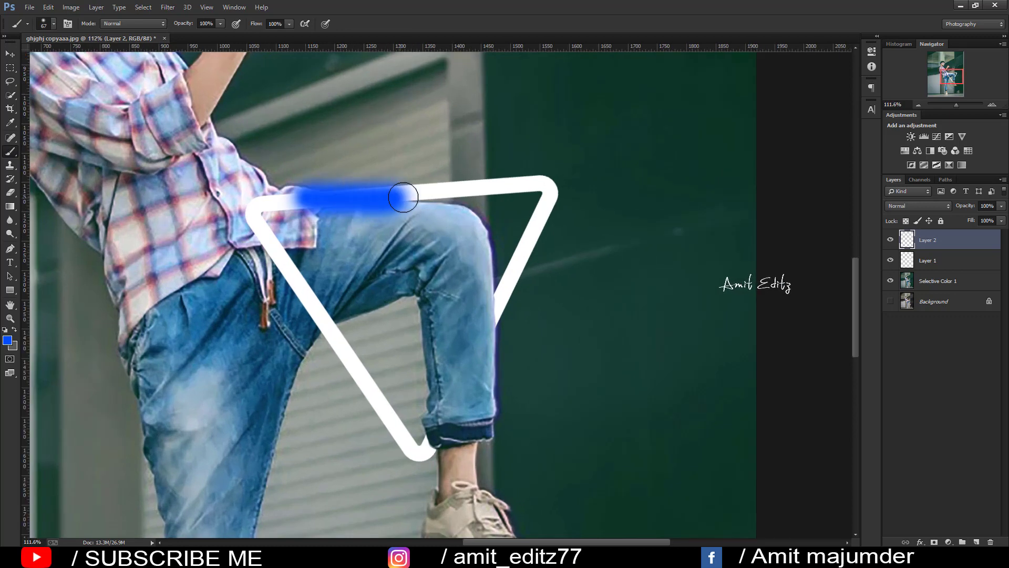
key("ctrl+alt+z")
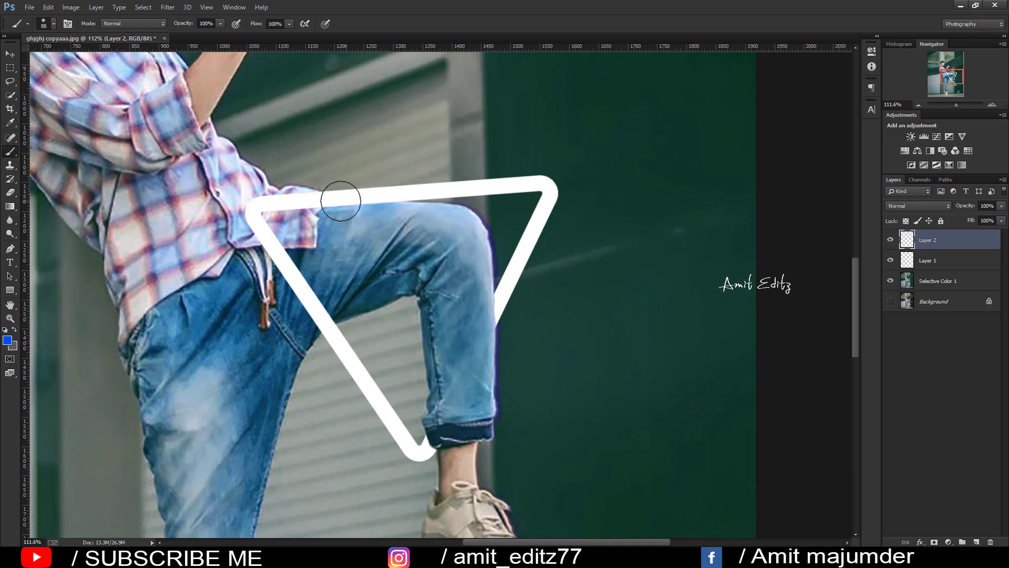
mouse_move(298, 196)
left_mouse_down()
mouse_move(548, 184)
mouse_move(456, 402)
mouse_move(417, 455)
mouse_move(247, 213)
mouse_move(293, 203)
left_mouse_up()
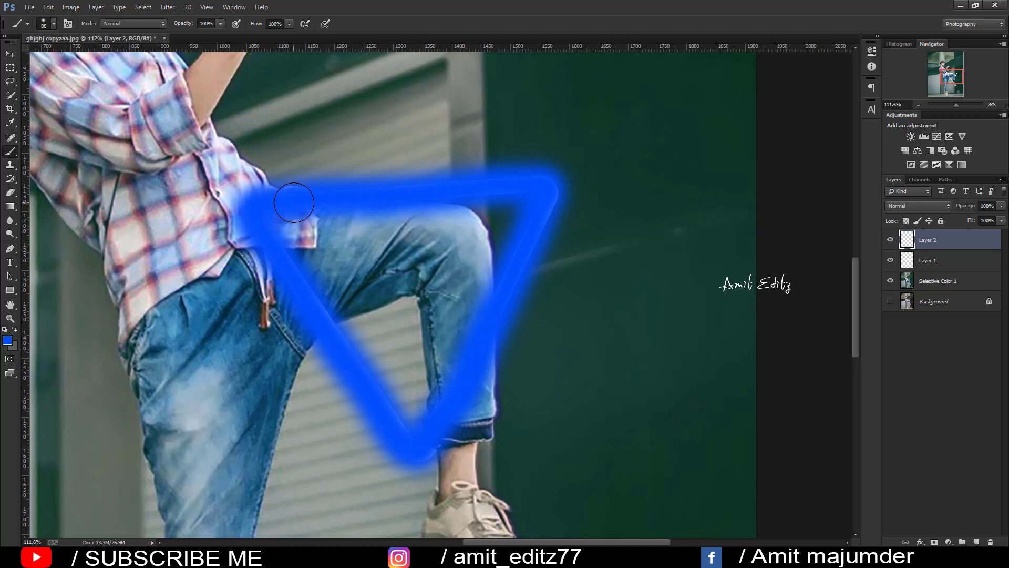
Step: Set Layer 2's blending mode to Lighten after trying Darken
left_click(919, 205)
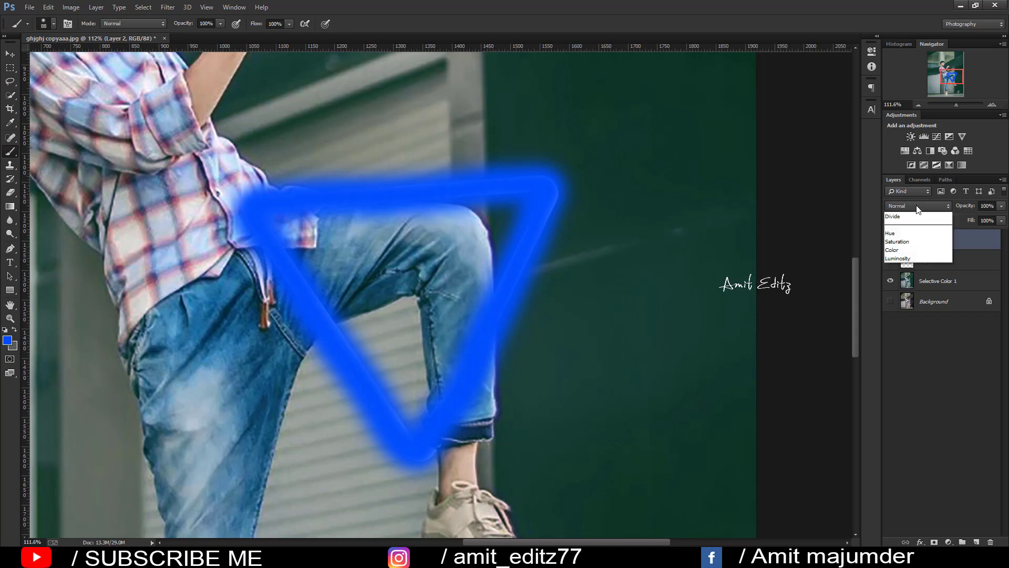
left_click(916, 244)
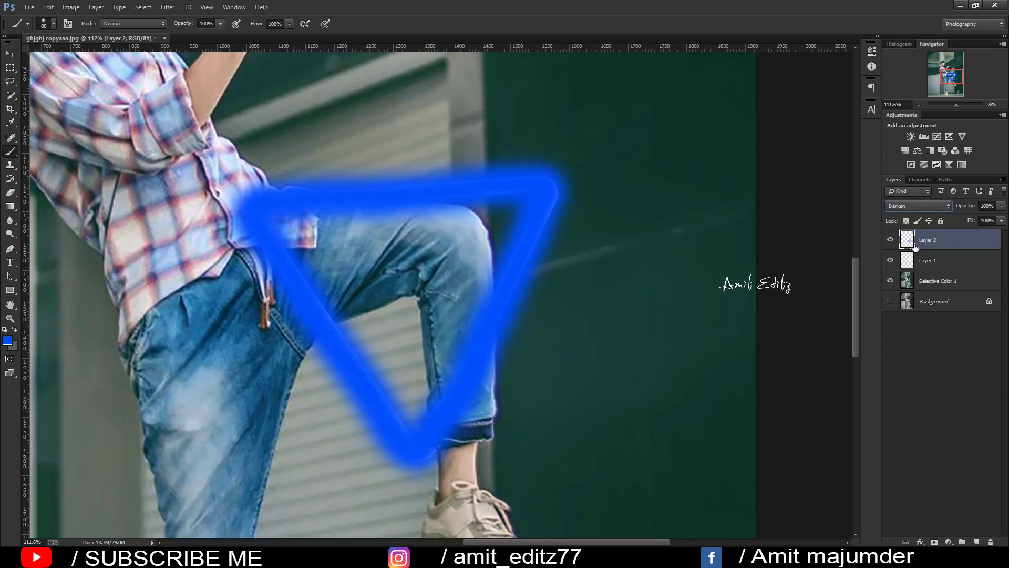
left_click(919, 206)
left_click(908, 293)
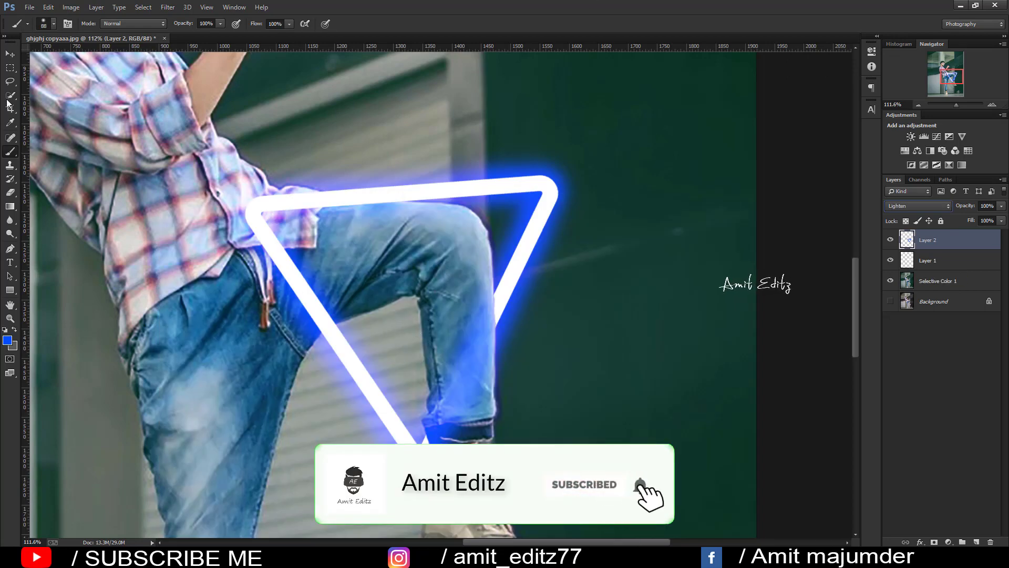
left_click(10, 54)
scroll(365, 321, "down", 3)
scroll(365, 321, "up", 4)
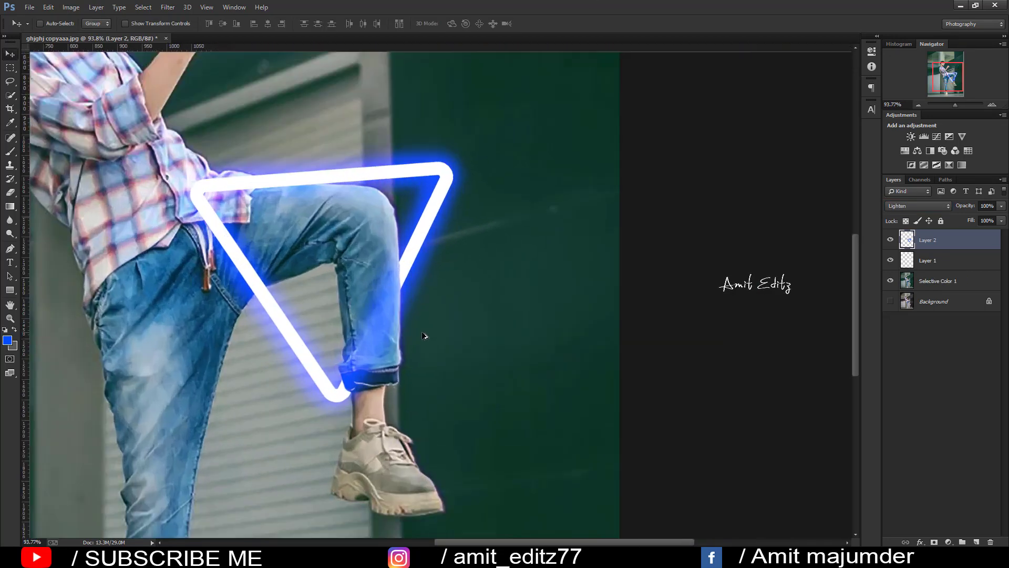
Step: Mask Layer 2 and paint black at 29% brush opacity over the jeans
left_click(11, 192)
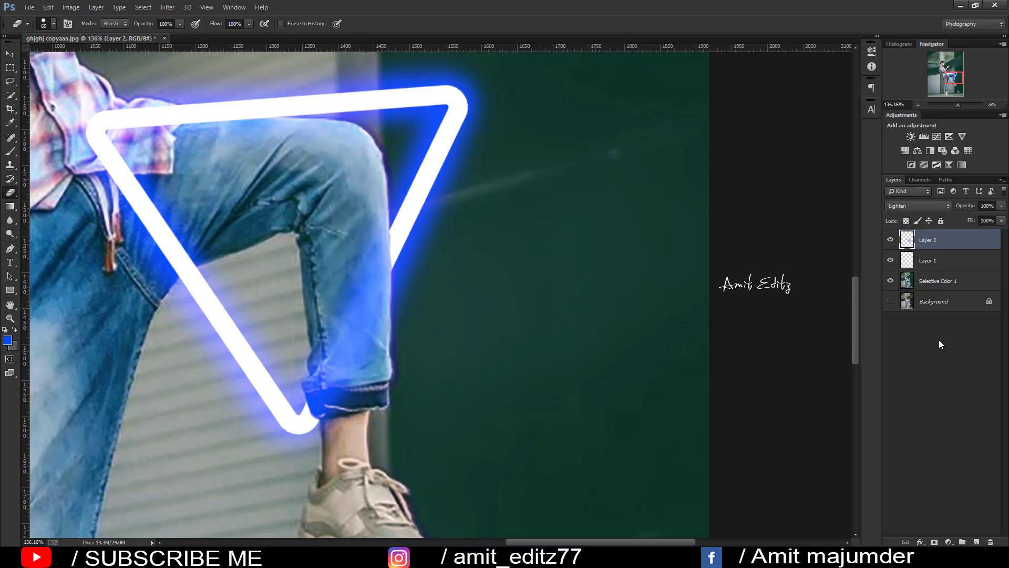
left_click(933, 541)
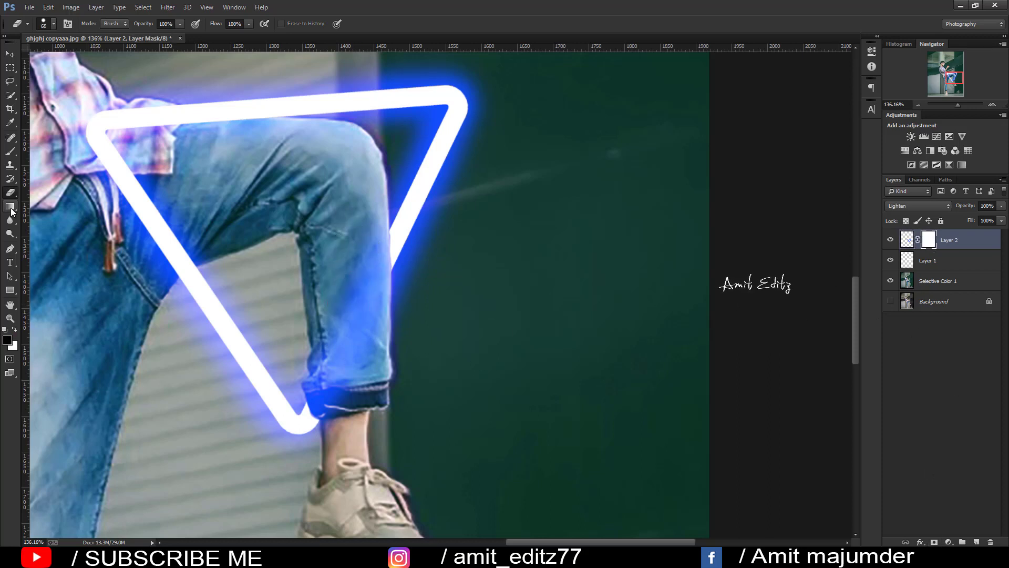
left_click(10, 151)
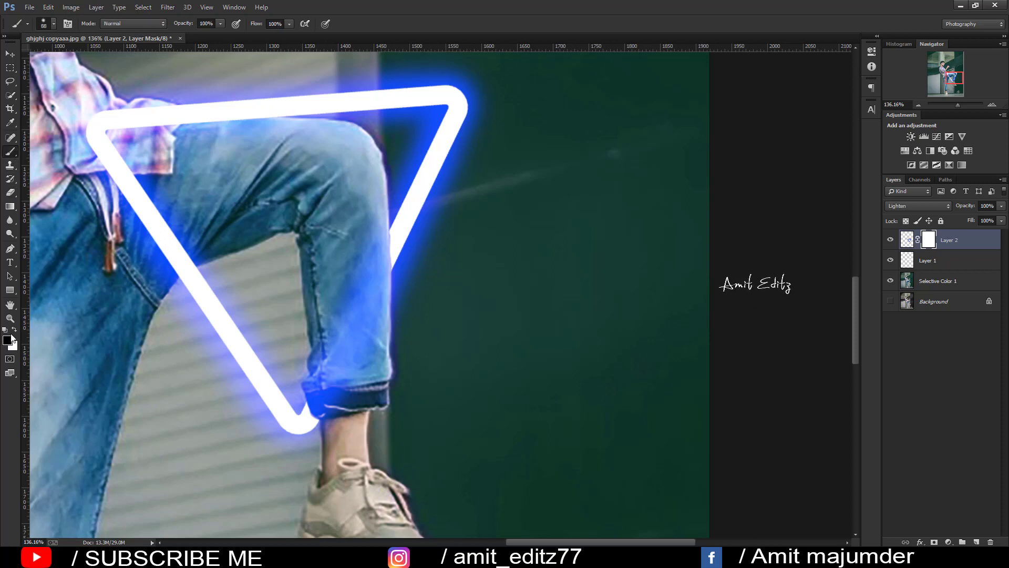
key("x")
left_click(206, 23)
type("29")
key("Return")
left_click_drag(351, 376, 339, 283)
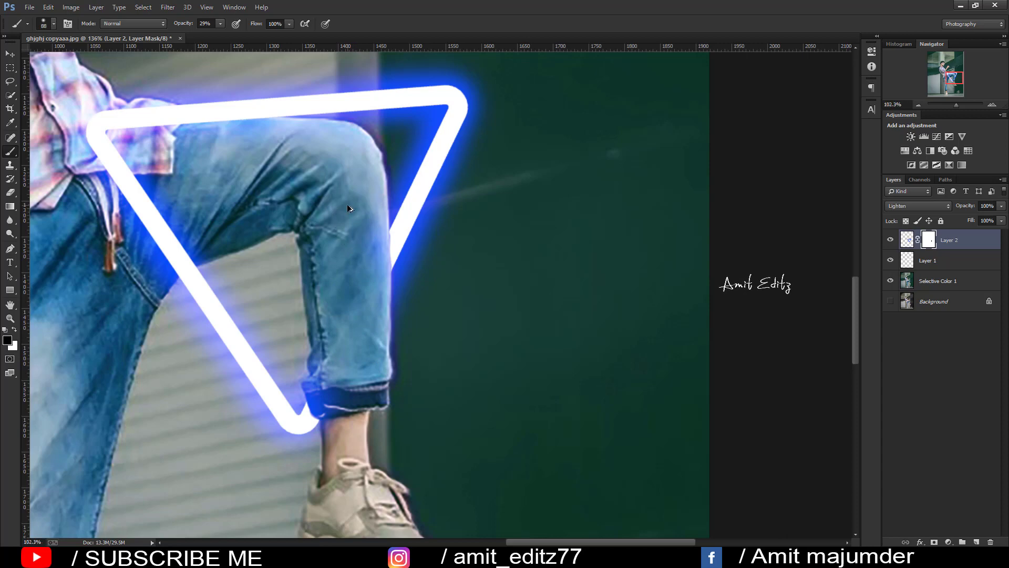
scroll(347, 206, "down", 5, "alt")
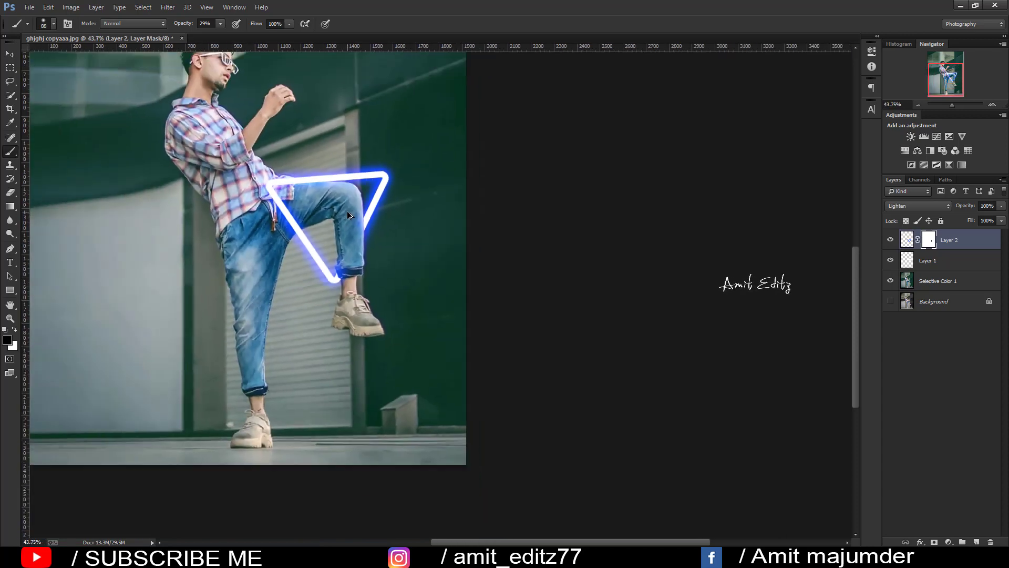
Step: Apply Layer 2's mask permanently via Apply Layer Mask
scroll(348, 215, "down", 2, "alt")
scroll(348, 214, "down", 2, "alt")
scroll(349, 214, "up", 3, "alt")
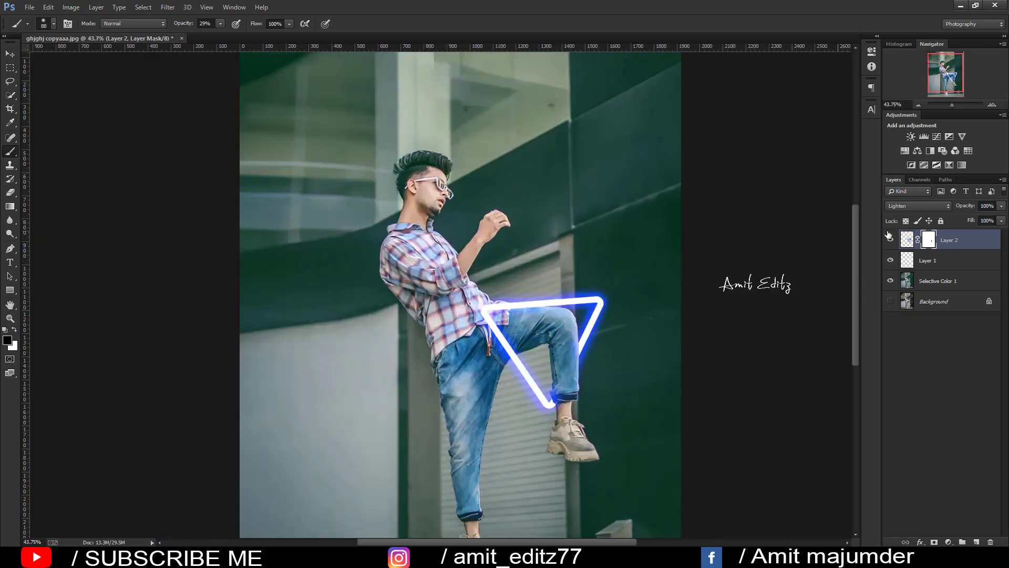
left_click(928, 259, "shift")
right_click(928, 260)
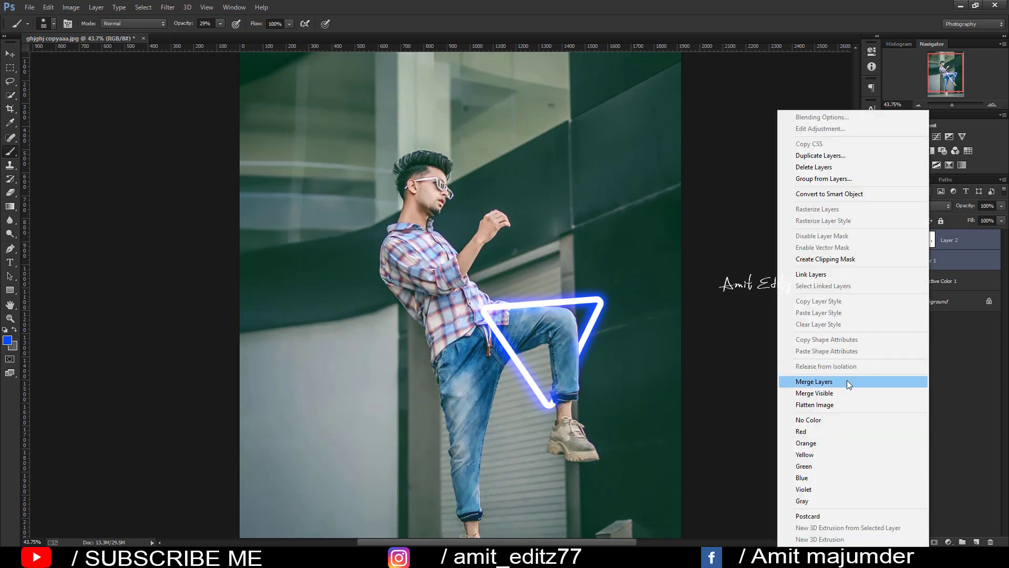
left_click(736, 343)
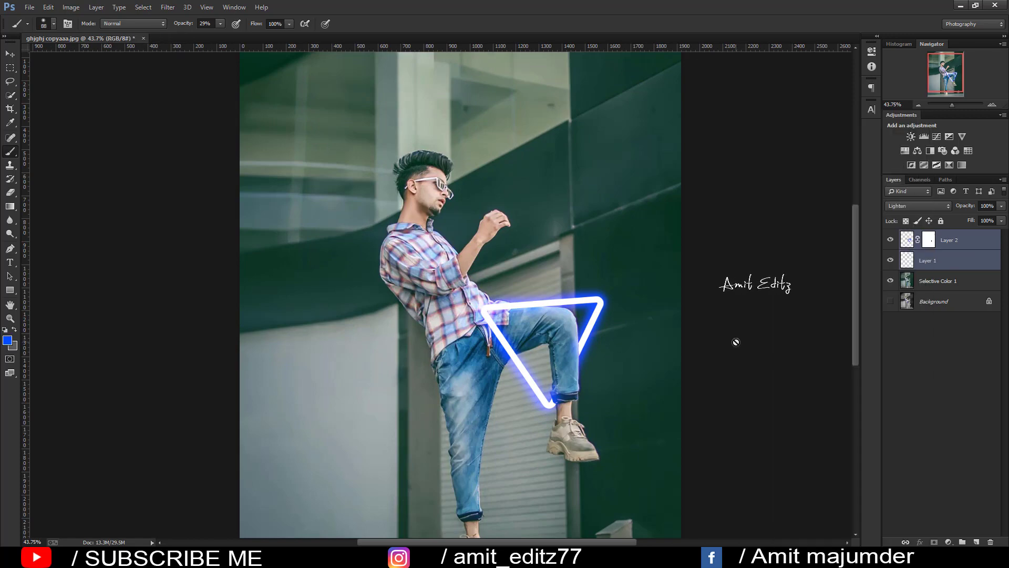
scroll(737, 344, "up", 3, "alt")
right_click(929, 240)
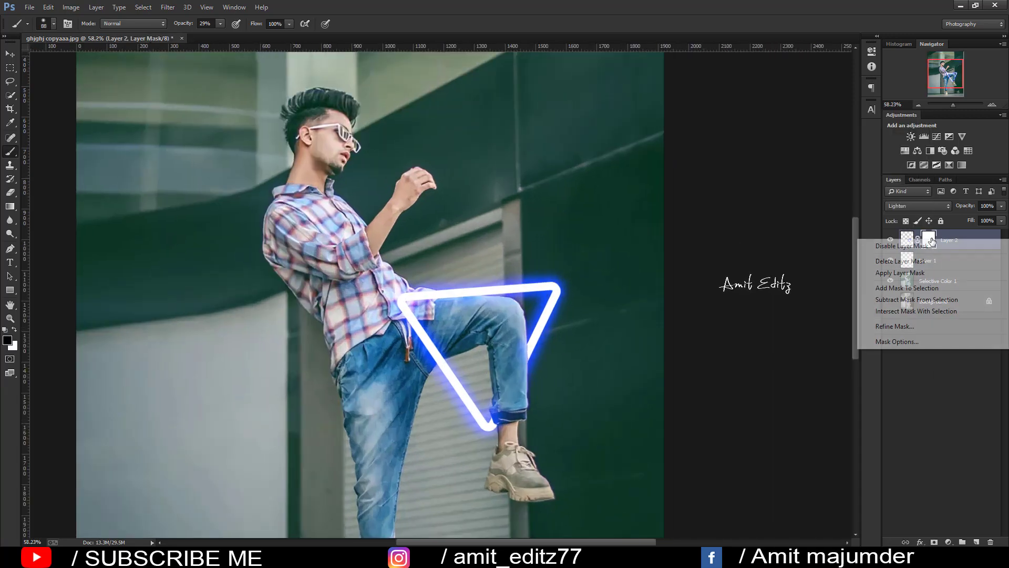
left_click(918, 273)
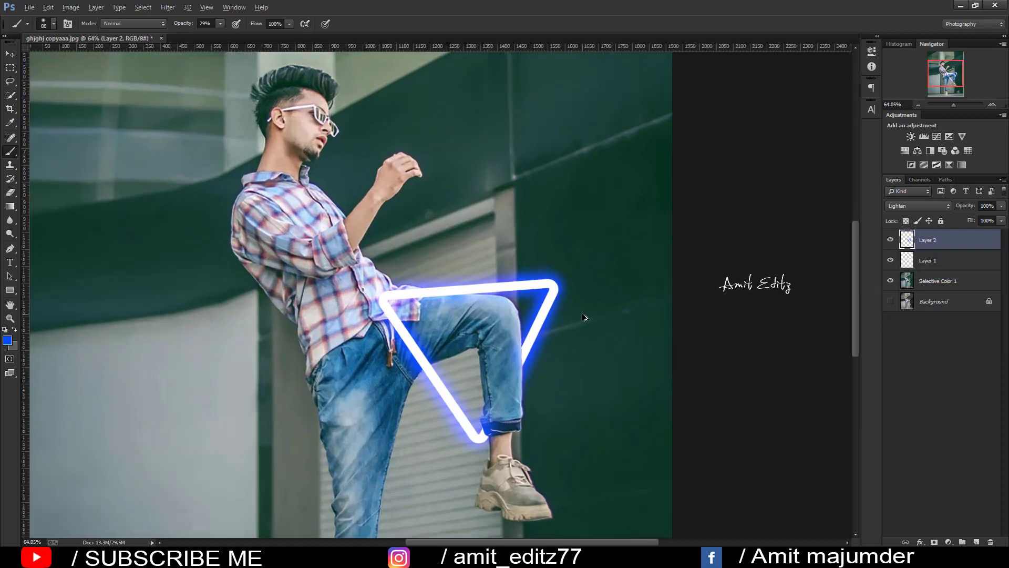
scroll(585, 318, "down", 3, "alt")
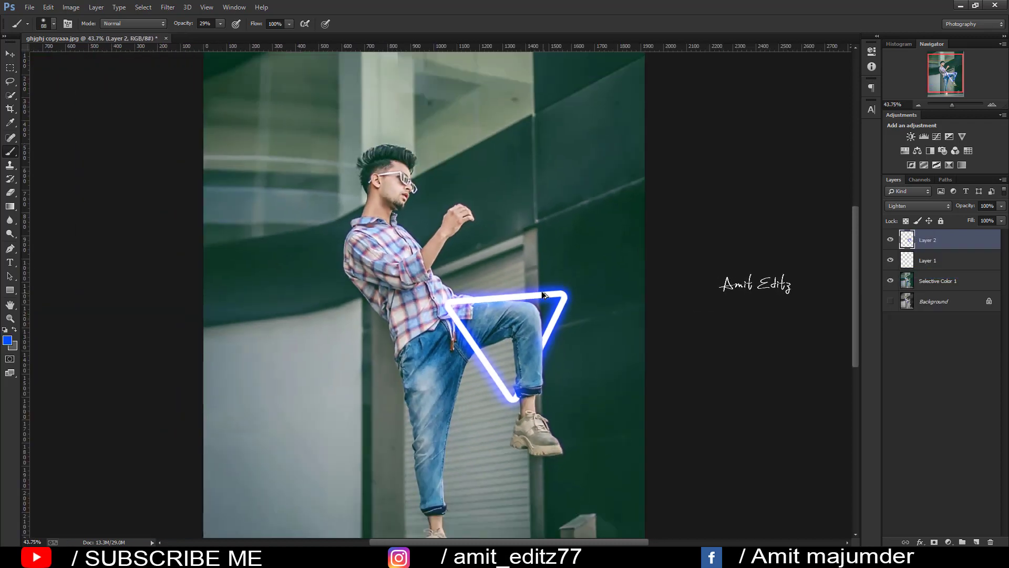
scroll(584, 318, "down", 3, "alt")
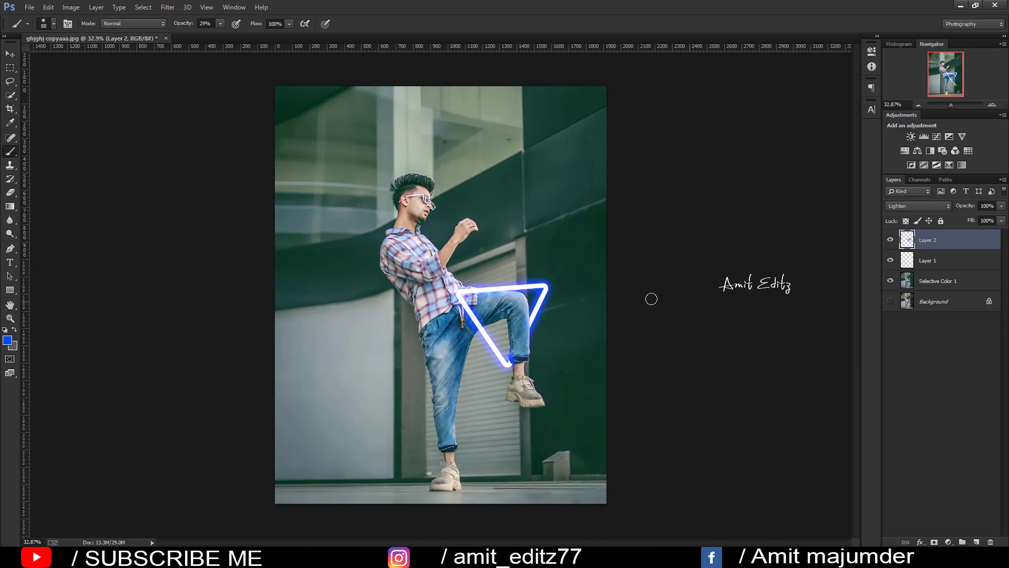
scroll(508, 284, "up", 1, "alt")
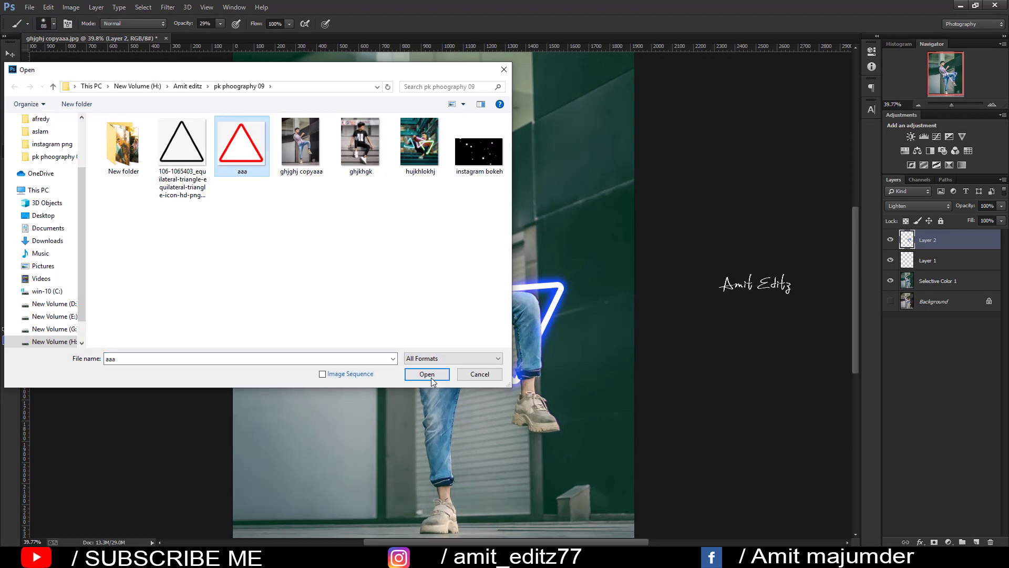
Step: Open aaa.png and Magic-Erase its white background and interior
left_click(426, 375)
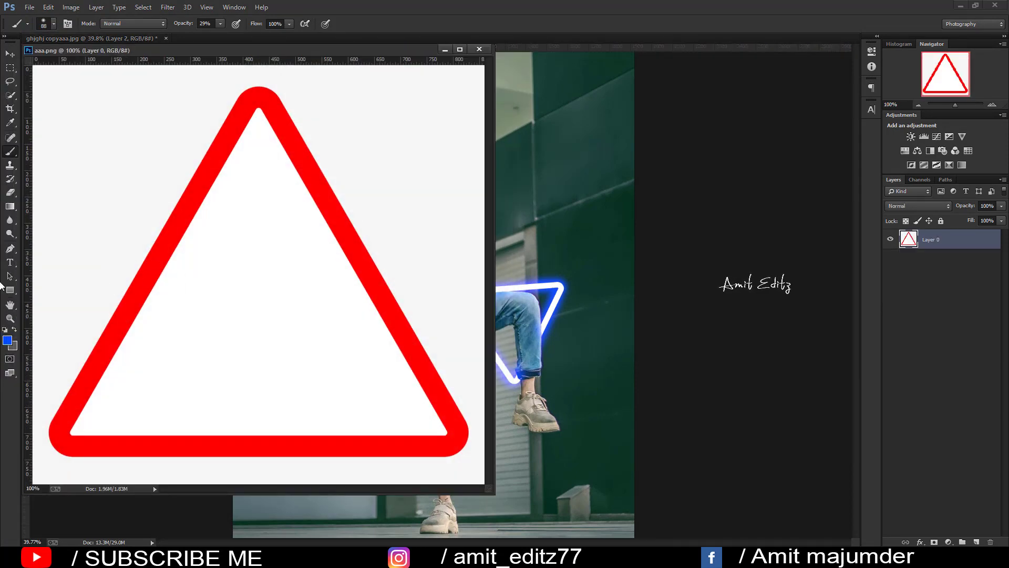
left_click(10, 192)
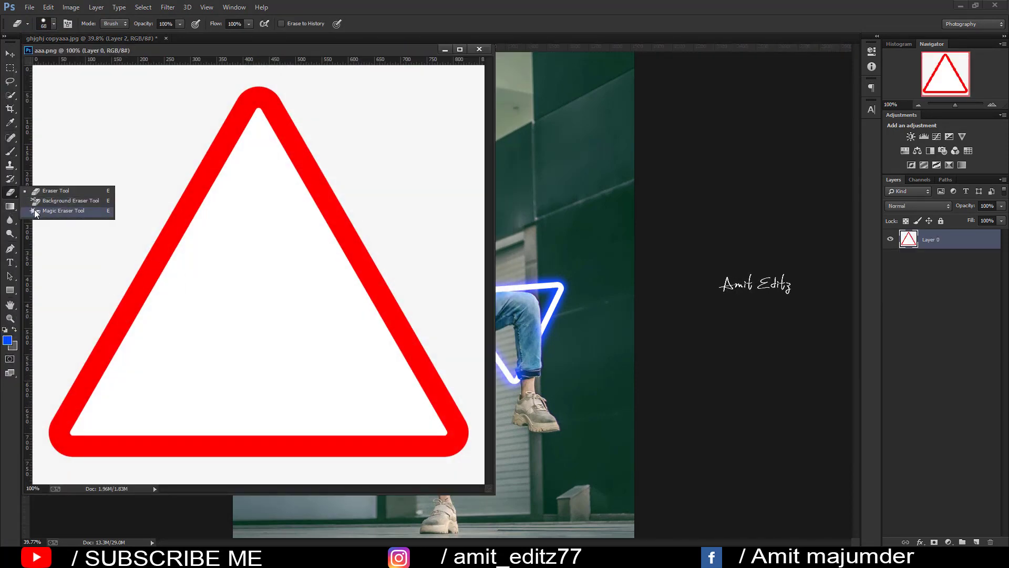
left_click(33, 209)
left_click(181, 239)
left_click(359, 175)
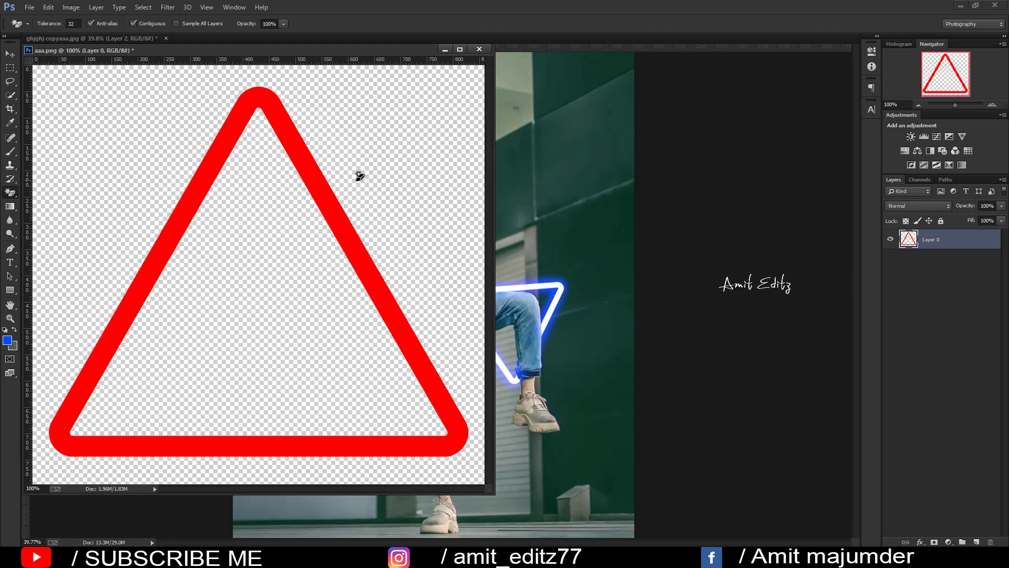
Step: Turn the triangle white with Hue/Saturation Lightness +100
left_click(10, 54)
left_click(70, 7)
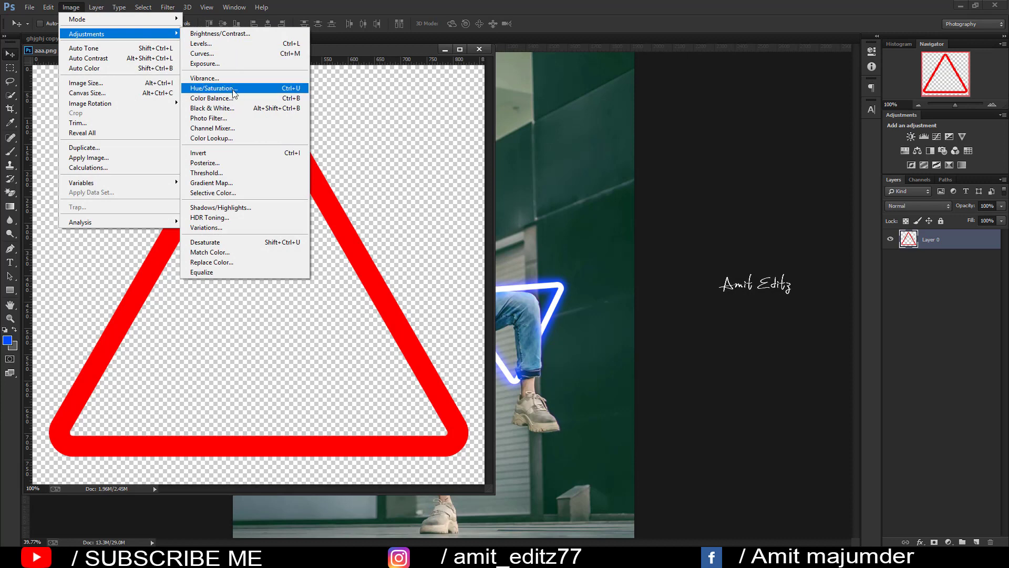
left_click(210, 88)
left_click_drag(689, 271, 799, 196)
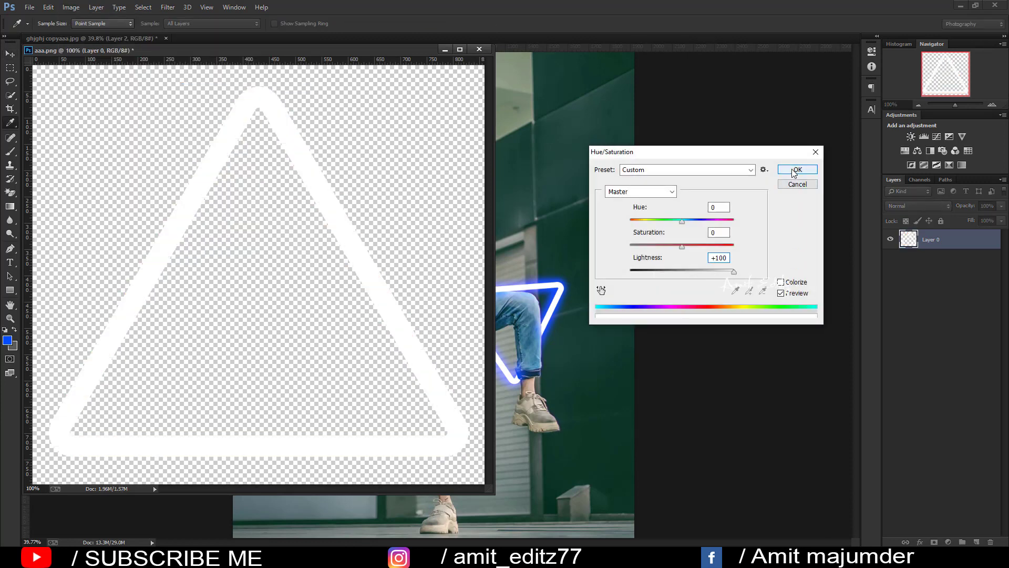
left_click(795, 169)
Step: Drag the white triangle into the photo as Layer 3 and dock aaa.png alongside
left_click_drag(361, 216, 526, 294)
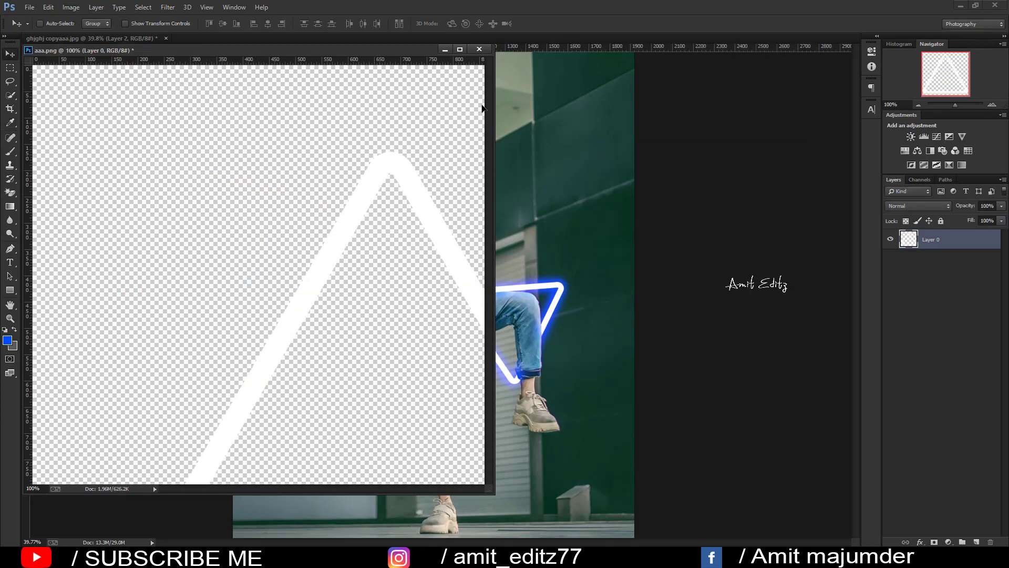
left_click(479, 49)
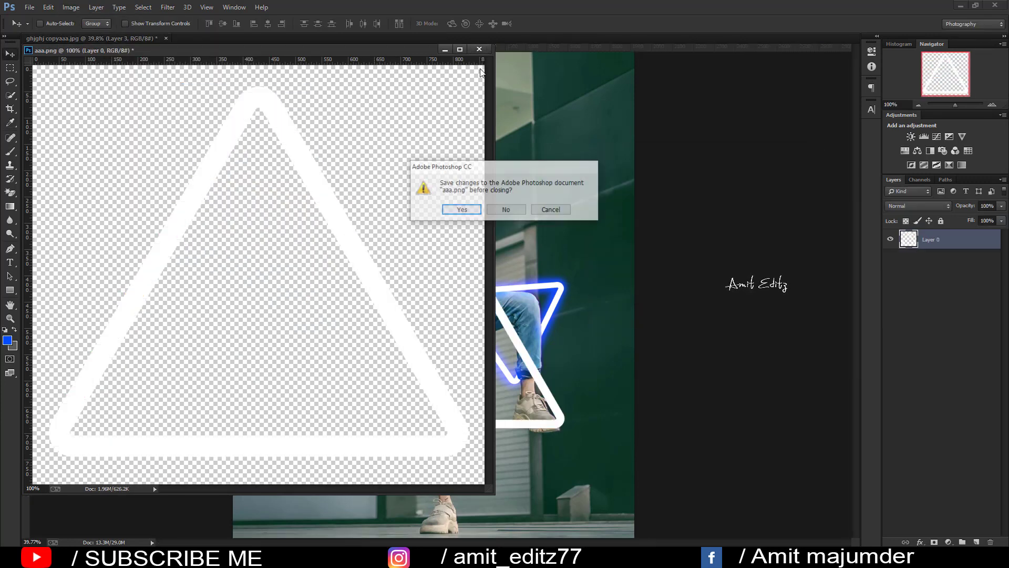
left_click(551, 211)
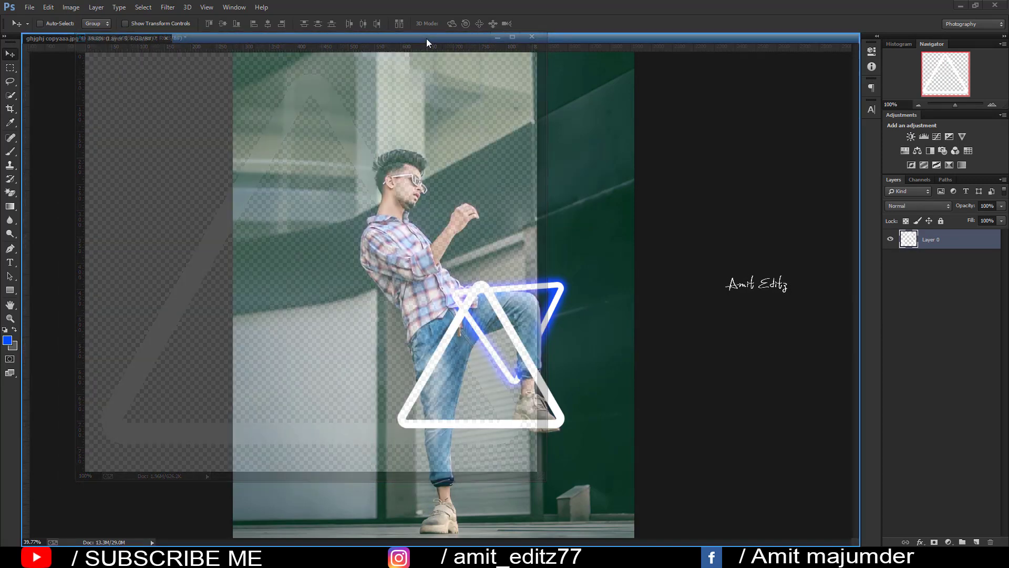
left_click_drag(409, 48, 426, 39)
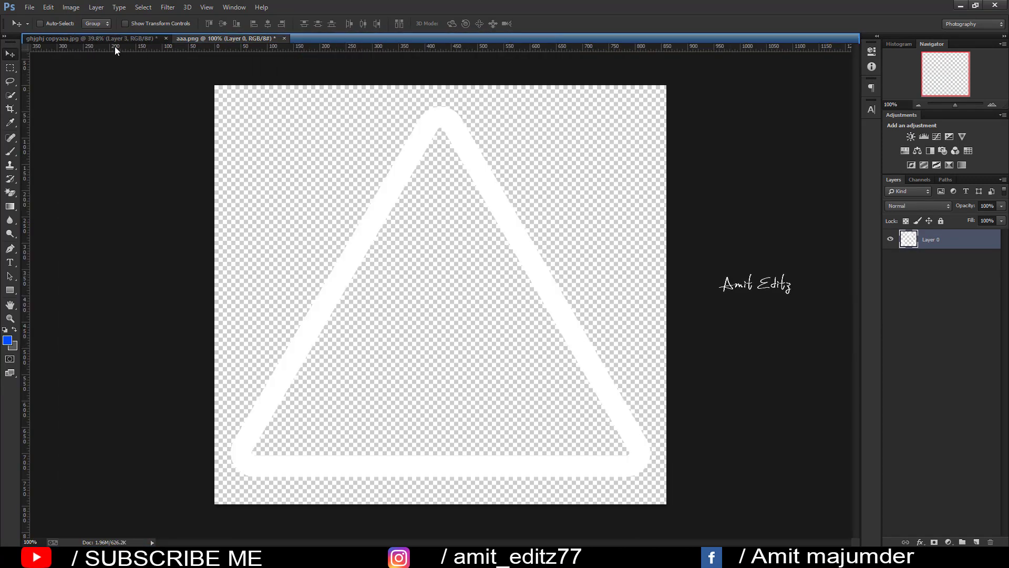
Step: Scale Layer 3's white triangle to about half size and flip it upside down
left_click(79, 38)
key("ctrl+t")
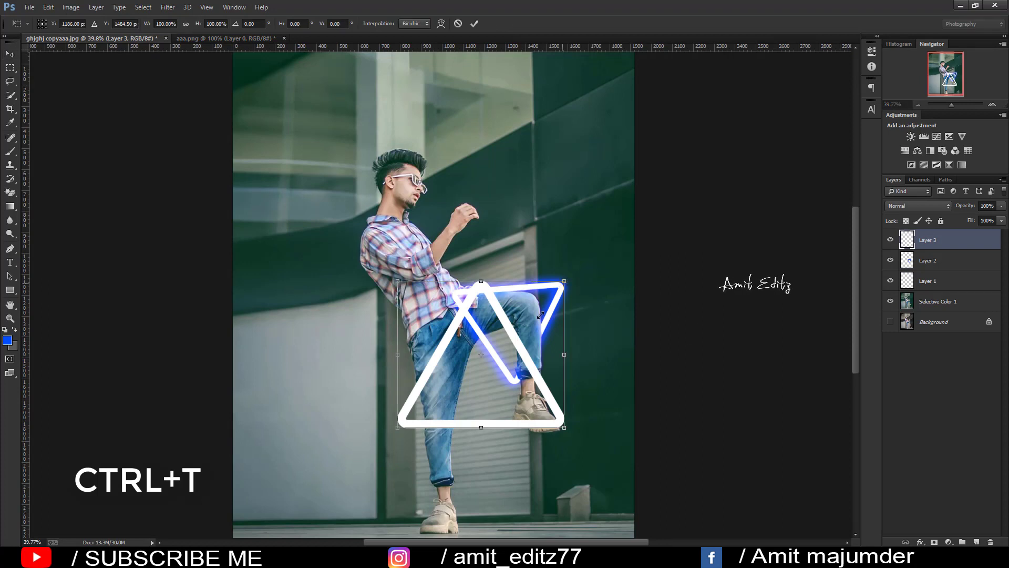
left_click_drag(541, 314, 479, 405)
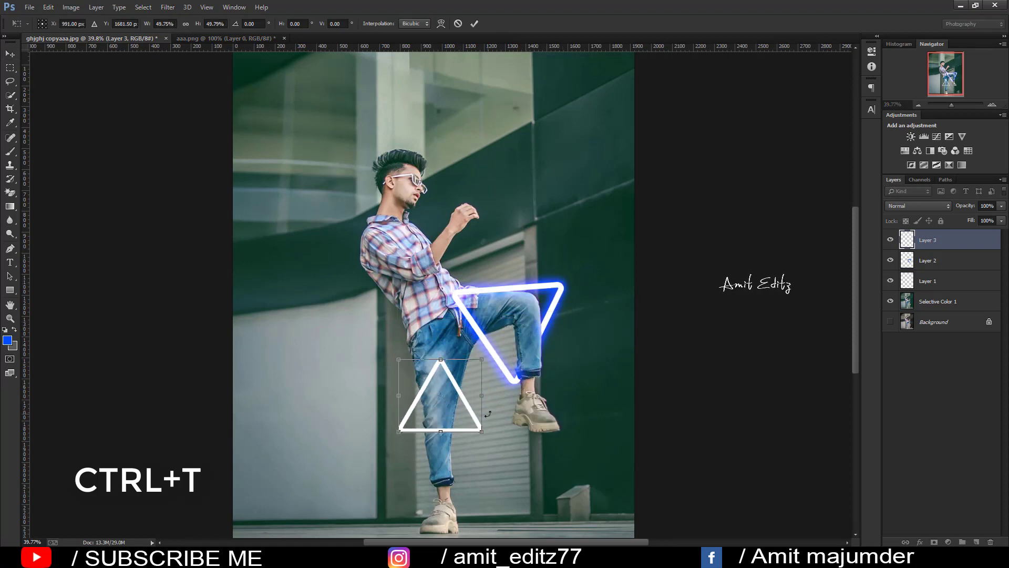
mouse_move(477, 362)
left_mouse_down()
mouse_move(469, 370)
mouse_move(486, 467)
left_mouse_up()
left_click_drag(443, 412, 450, 417)
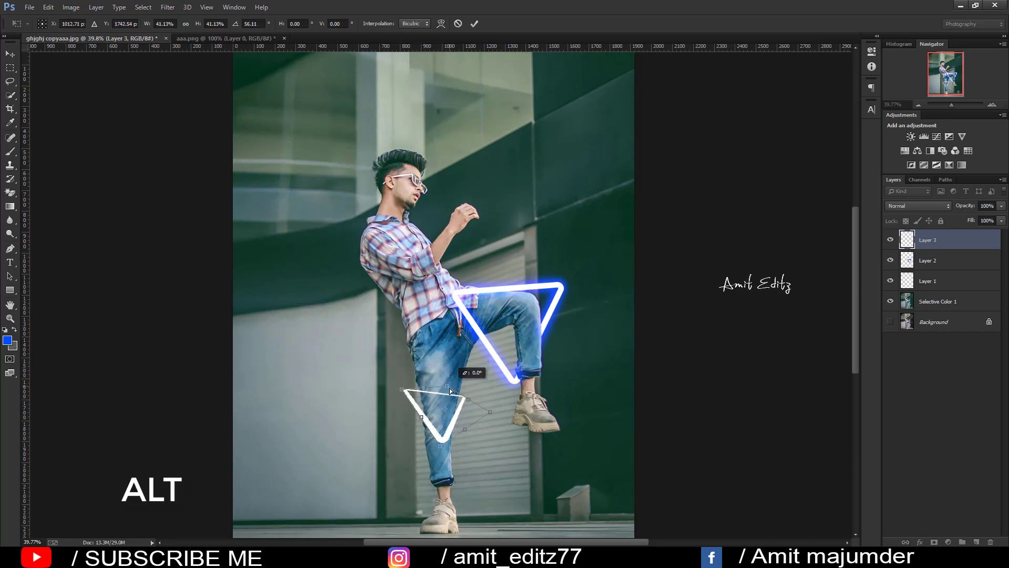
Step: Skew and distort the triangle into a perspective V across the standing leg
mouse_move(404, 391)
left_mouse_down()
mouse_move(423, 399)
mouse_move(402, 410)
left_mouse_up()
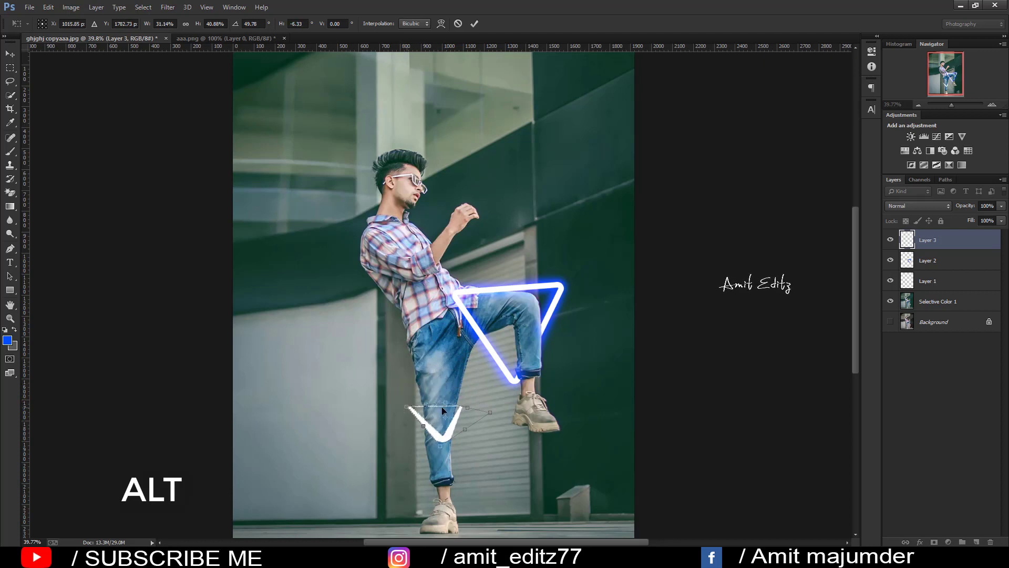
left_click_drag(495, 409, 474, 406)
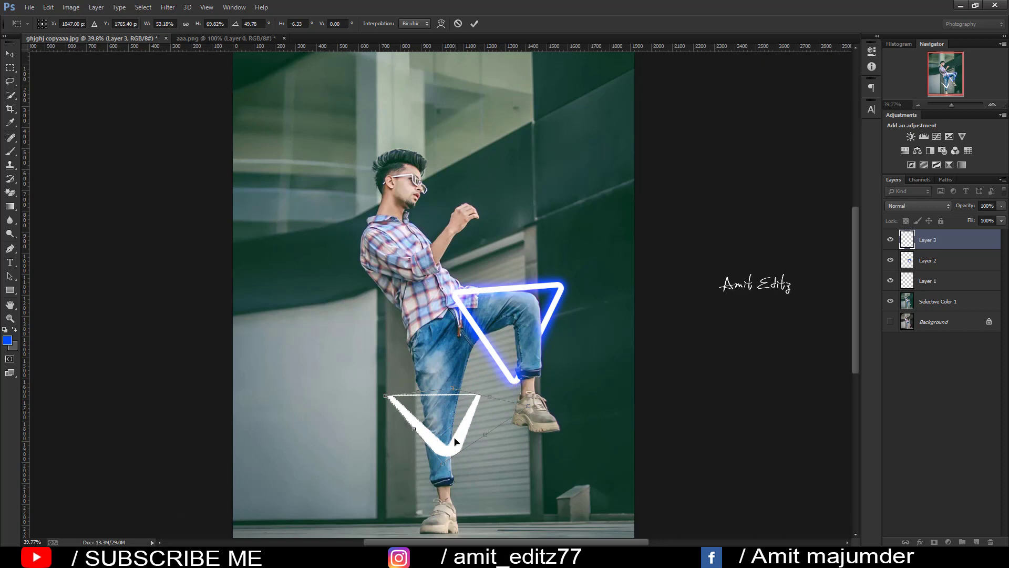
mouse_move(449, 436)
left_mouse_down()
mouse_move(441, 425)
mouse_move(441, 437)
left_mouse_up()
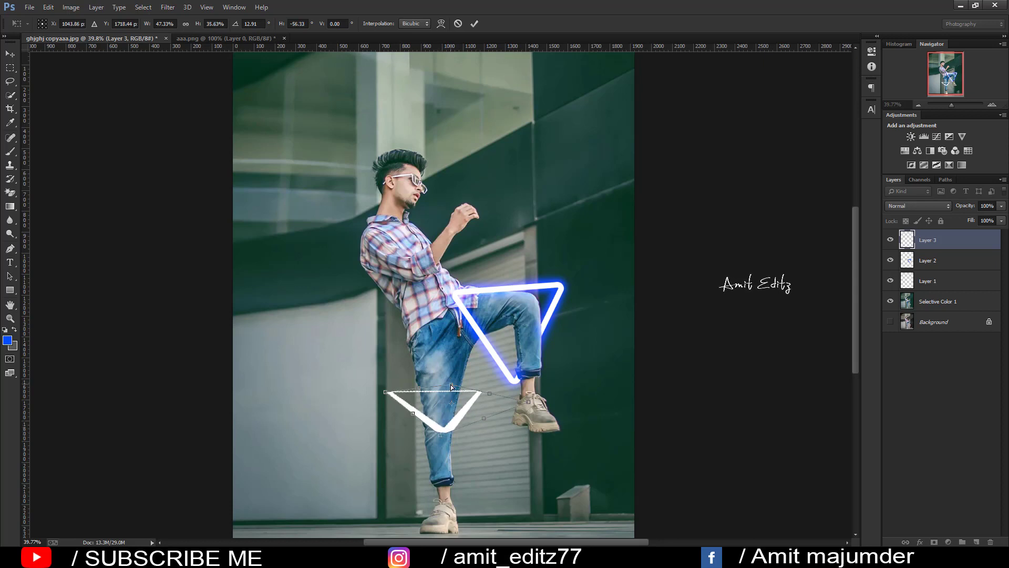
left_click_drag(451, 386, 417, 377)
key("Return")
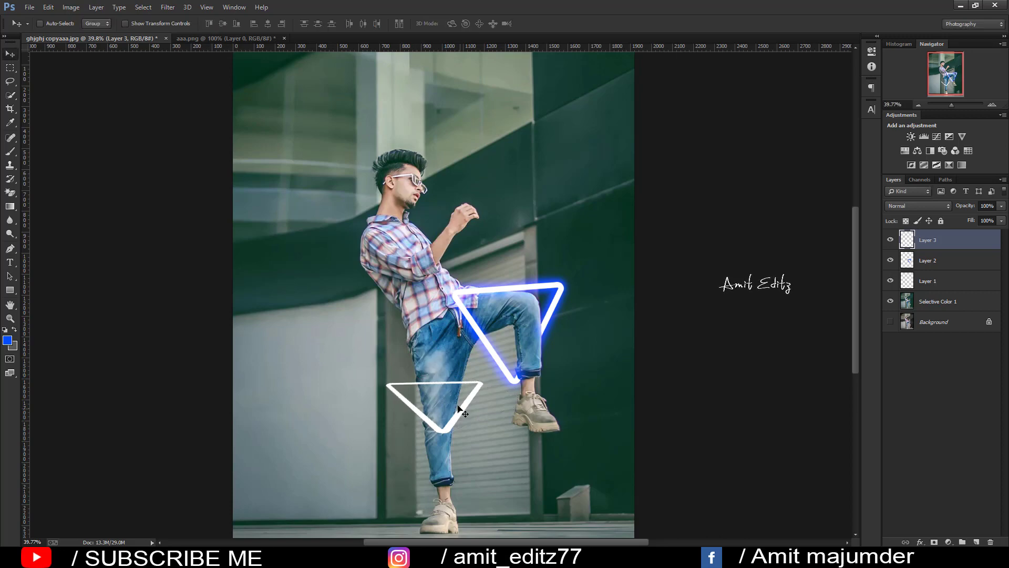
scroll(446, 402, "up", 3)
scroll(458, 418, "down", 3)
mouse_move(458, 367)
left_mouse_down()
mouse_move(460, 404)
mouse_move(462, 386)
left_mouse_up()
scroll(440, 338, "up", 4)
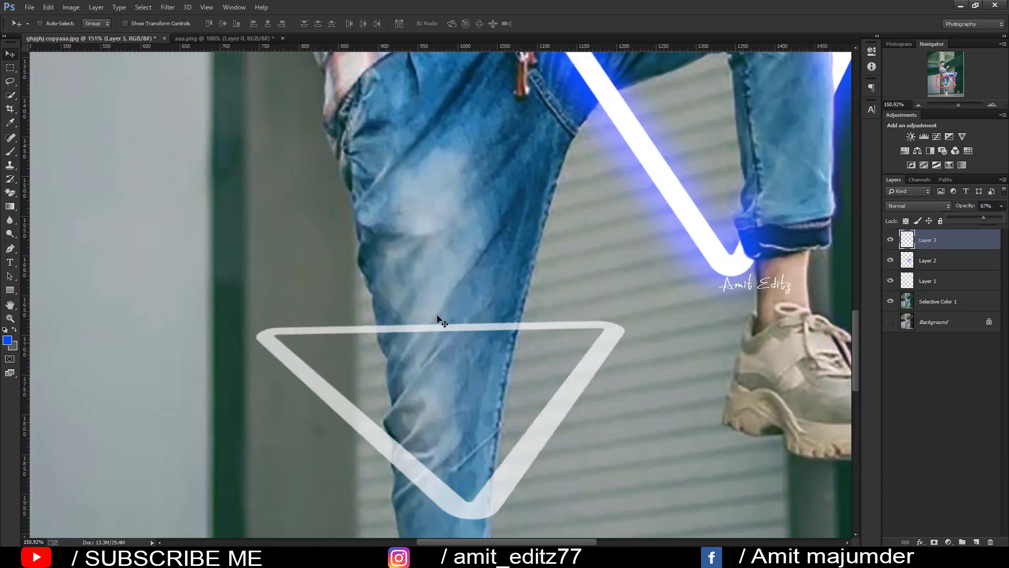
key("0")
scroll(442, 326, "down", 4)
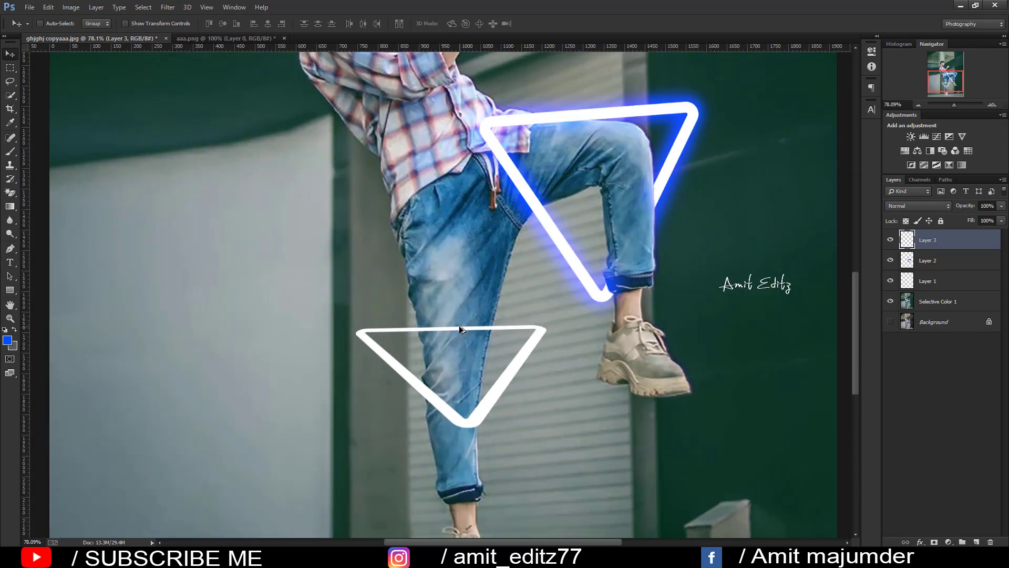
scroll(461, 327, "down", 1)
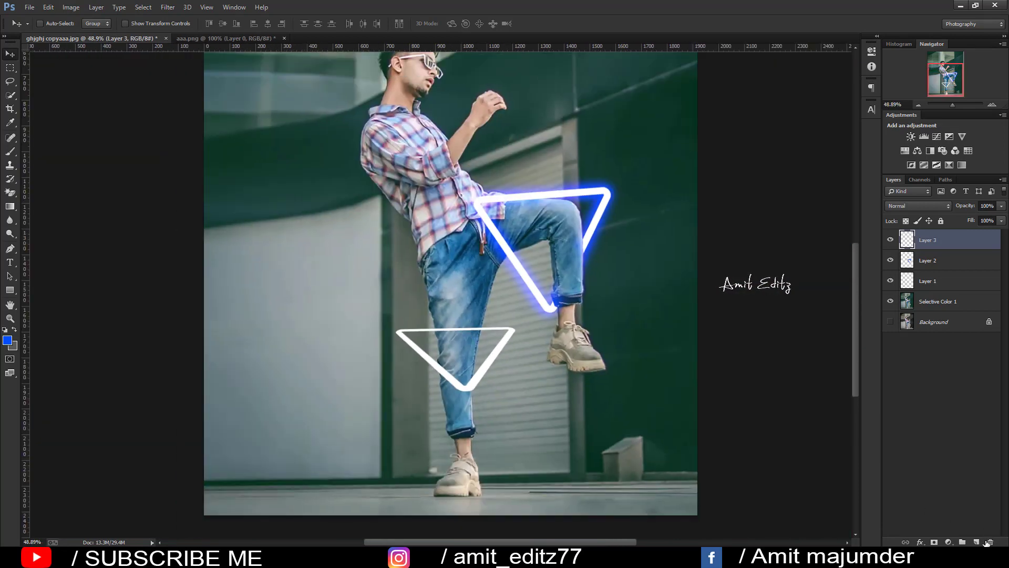
left_click(978, 541)
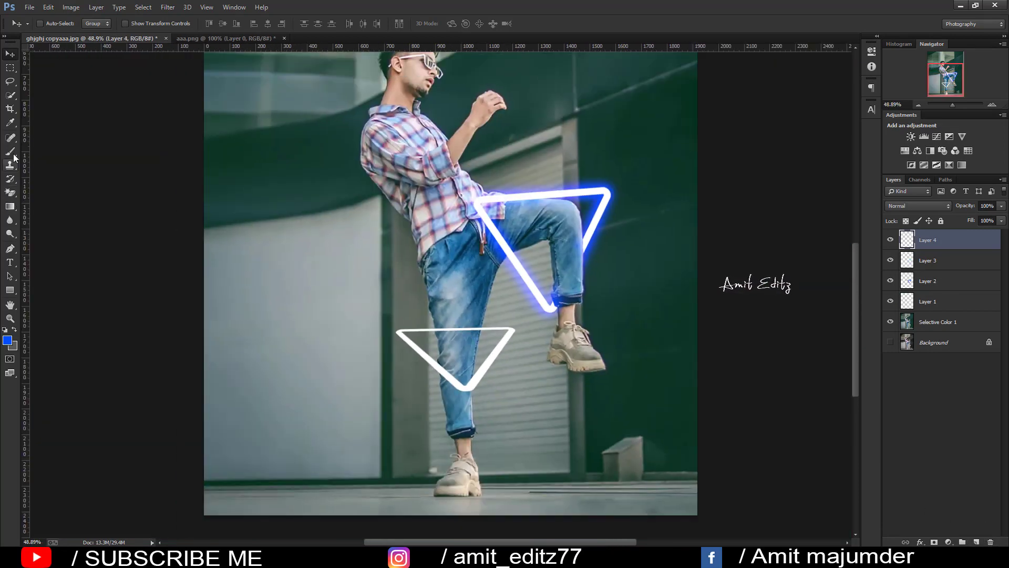
scroll(585, 200, "up", 3)
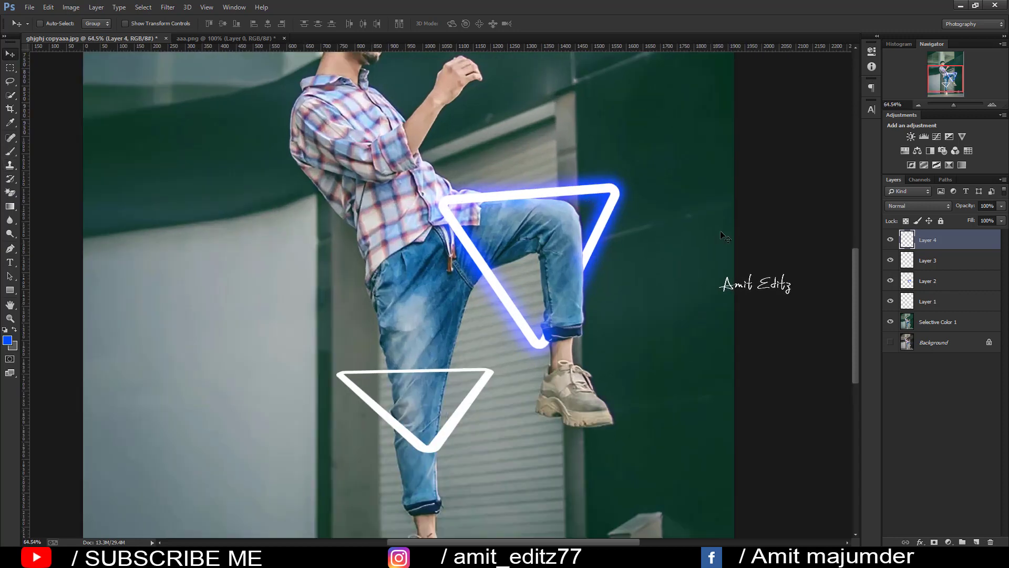
left_click(931, 263)
left_click_drag(938, 244, 990, 541)
left_click(904, 262)
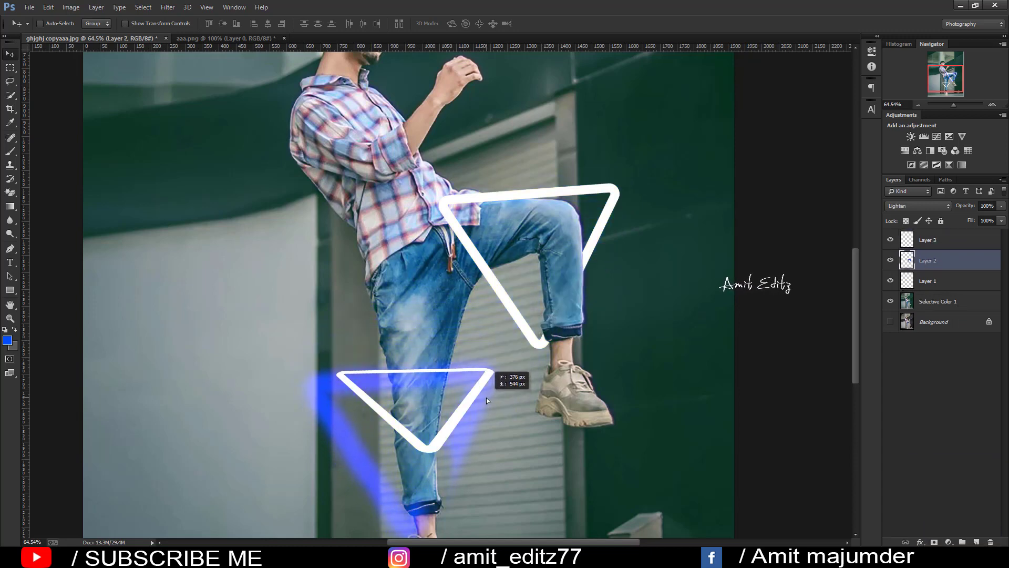
left_click_drag(580, 265, 489, 400)
key("ctrl+t")
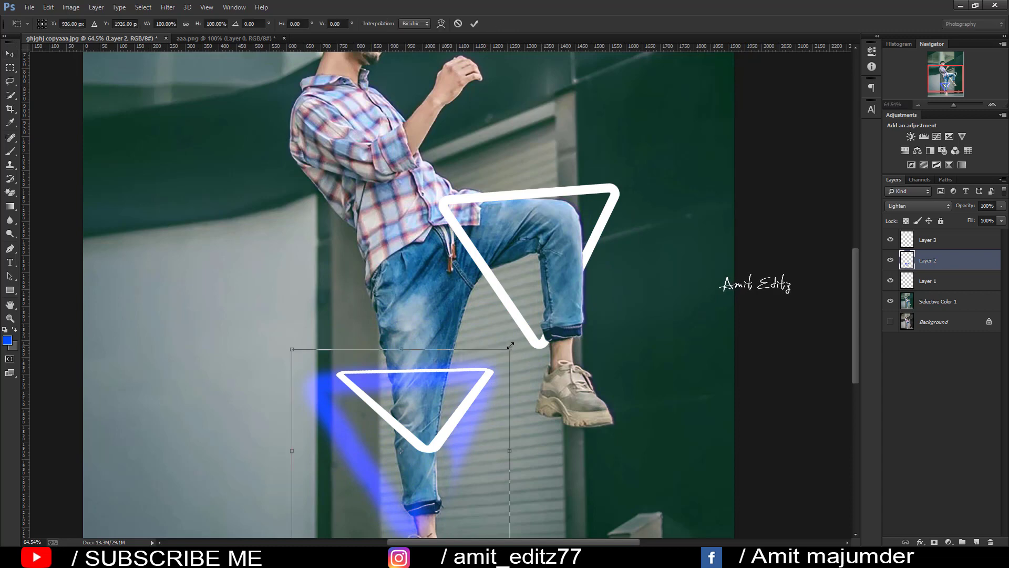
left_click_drag(510, 346, 441, 395)
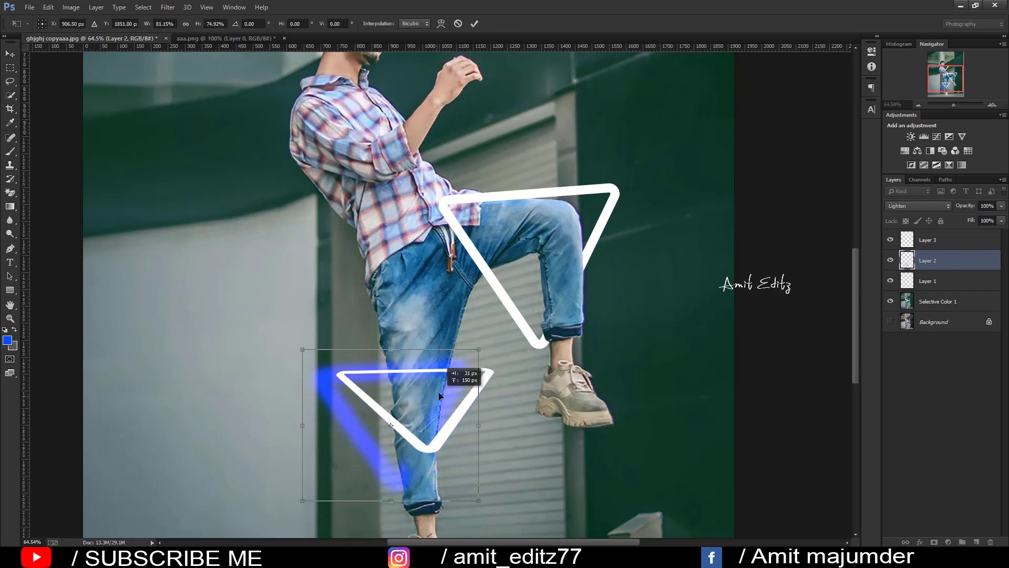
key("Return")
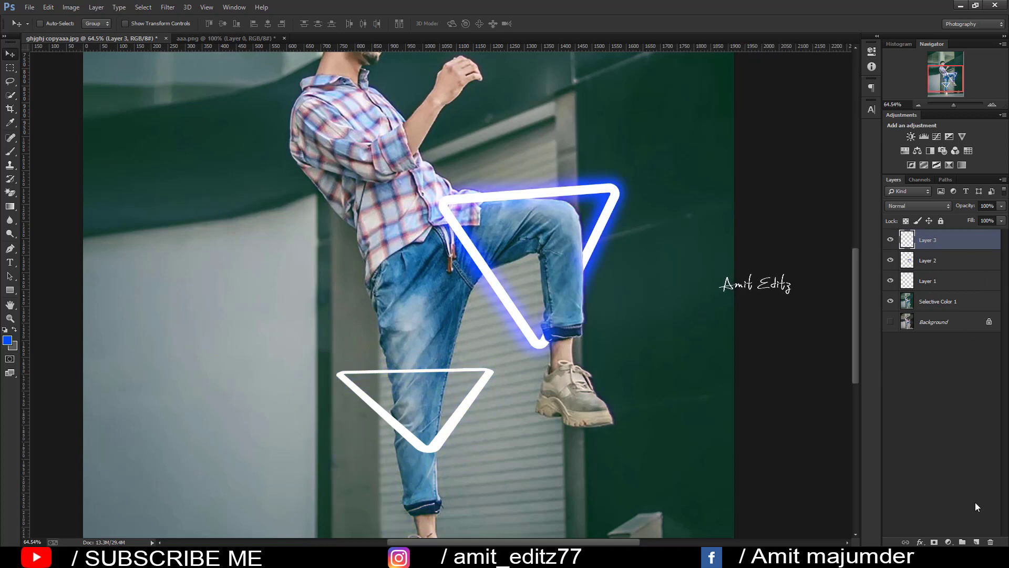
Step: On new Layer 4, brush a blue stroke tracing the lower white triangle's edges
left_click(979, 543)
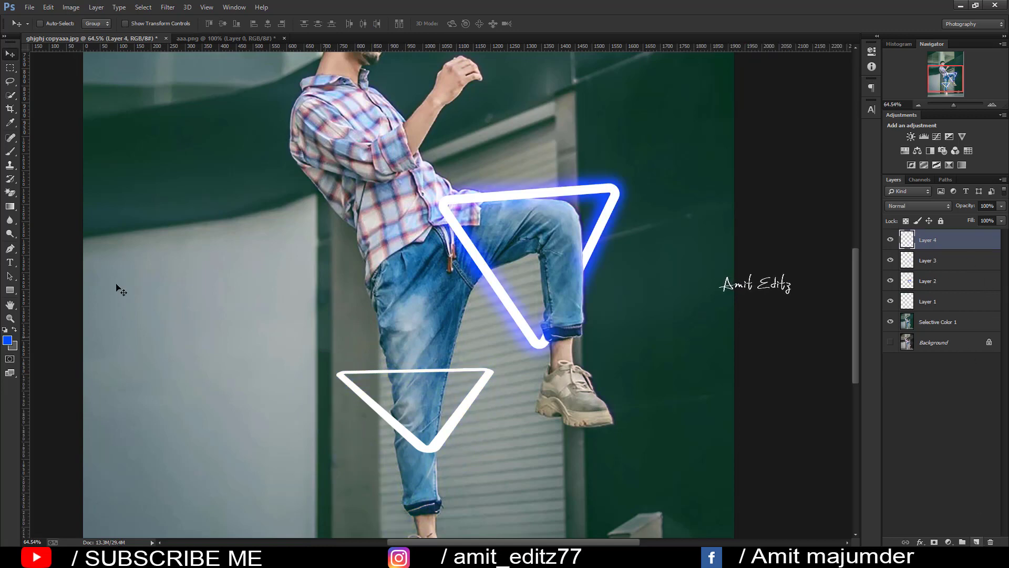
left_click(10, 151)
scroll(405, 377, "up", 3)
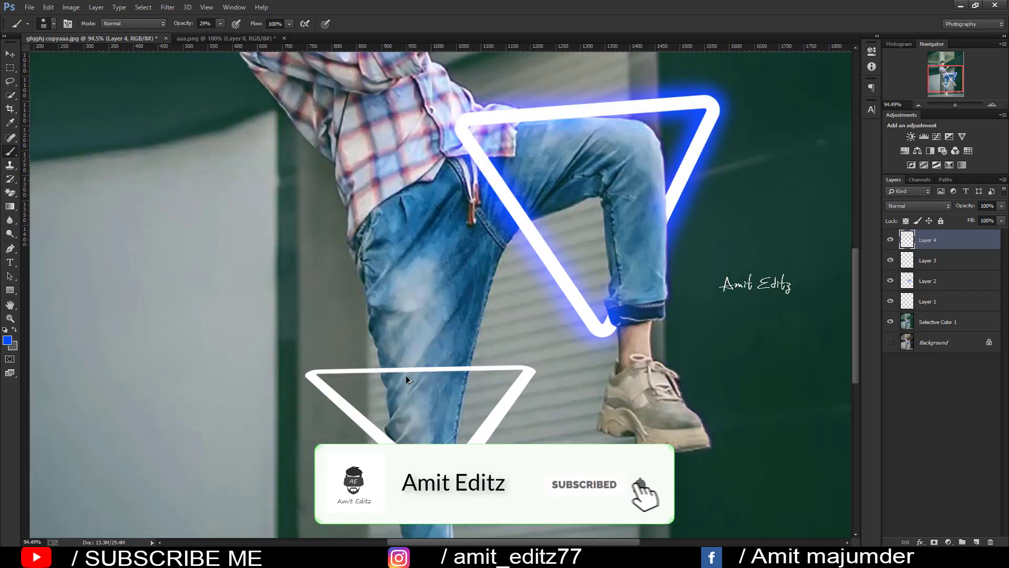
left_click_drag(286, 369, 377, 367)
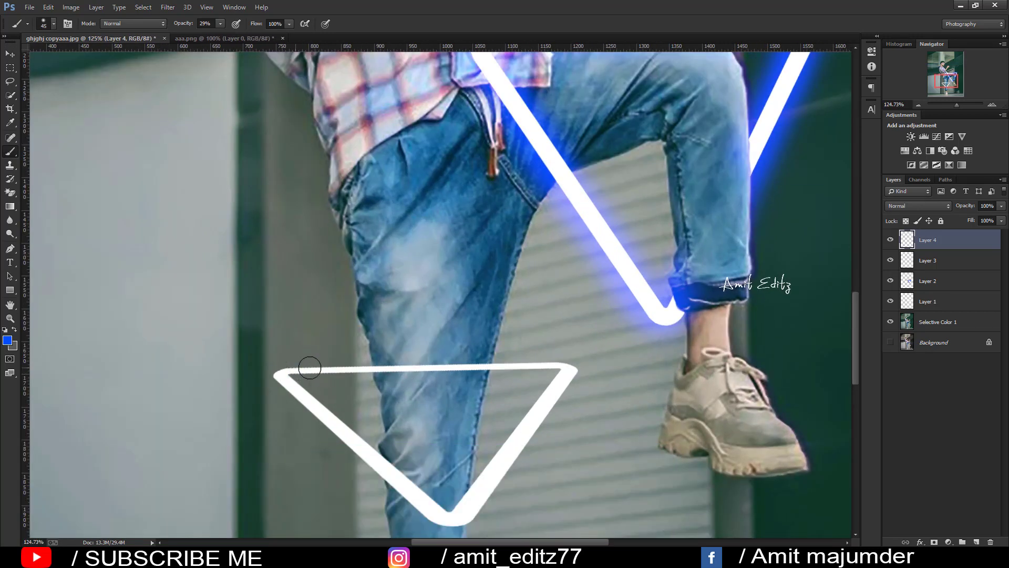
key("ctrl+z")
mouse_move(321, 367)
left_mouse_down()
mouse_move(550, 391)
mouse_move(530, 416)
left_mouse_up()
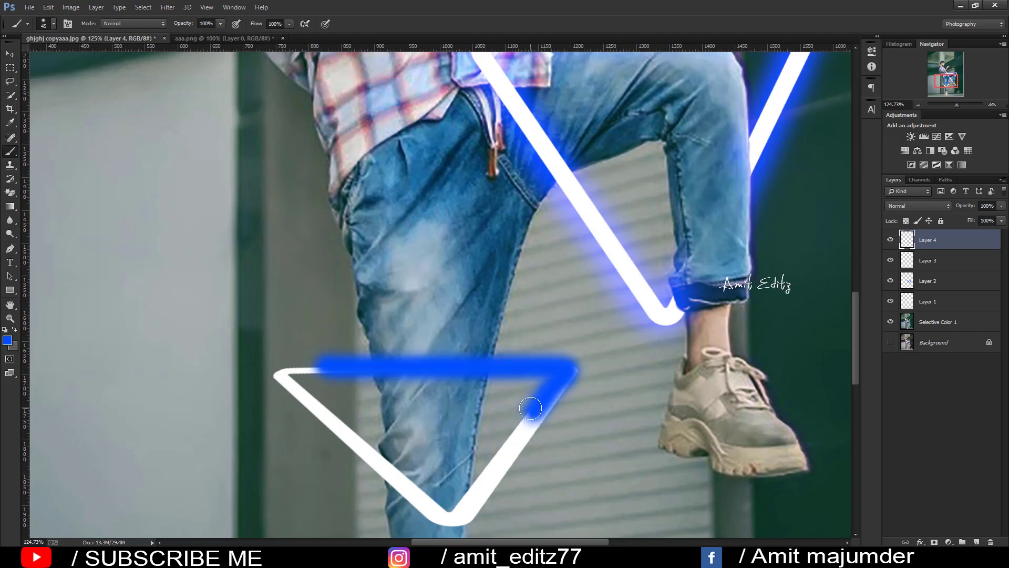
key("z")
key("ctrl+z")
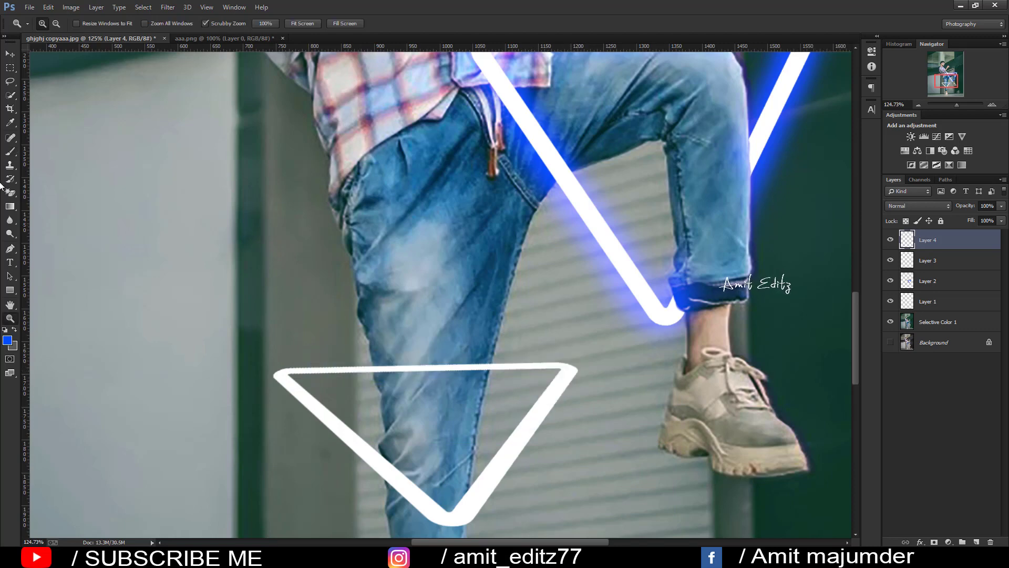
left_click(10, 151)
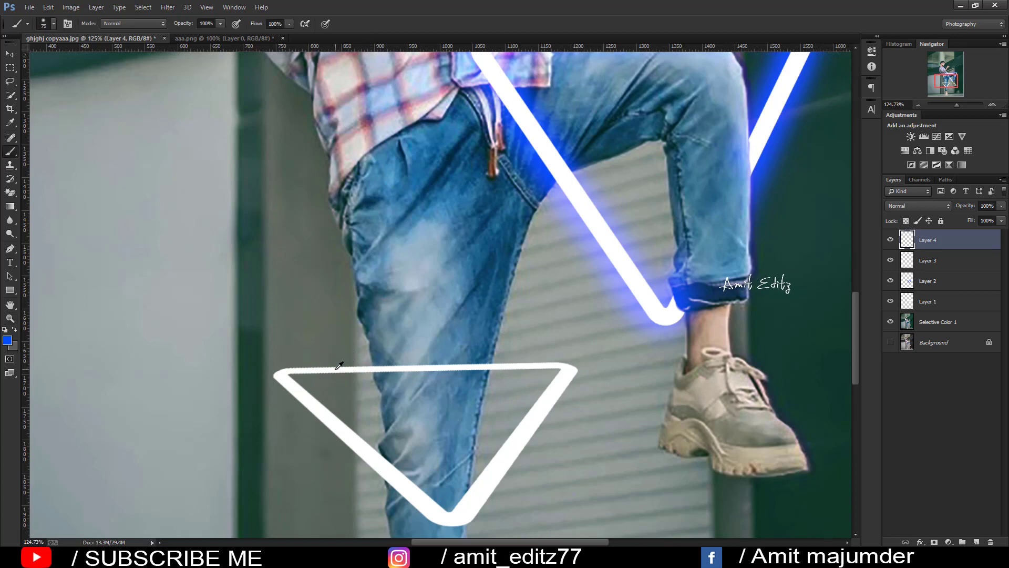
mouse_move(321, 368)
left_mouse_down()
mouse_move(546, 366)
mouse_move(464, 510)
mouse_move(436, 516)
mouse_move(296, 393)
mouse_move(300, 368)
mouse_move(321, 369)
left_mouse_up()
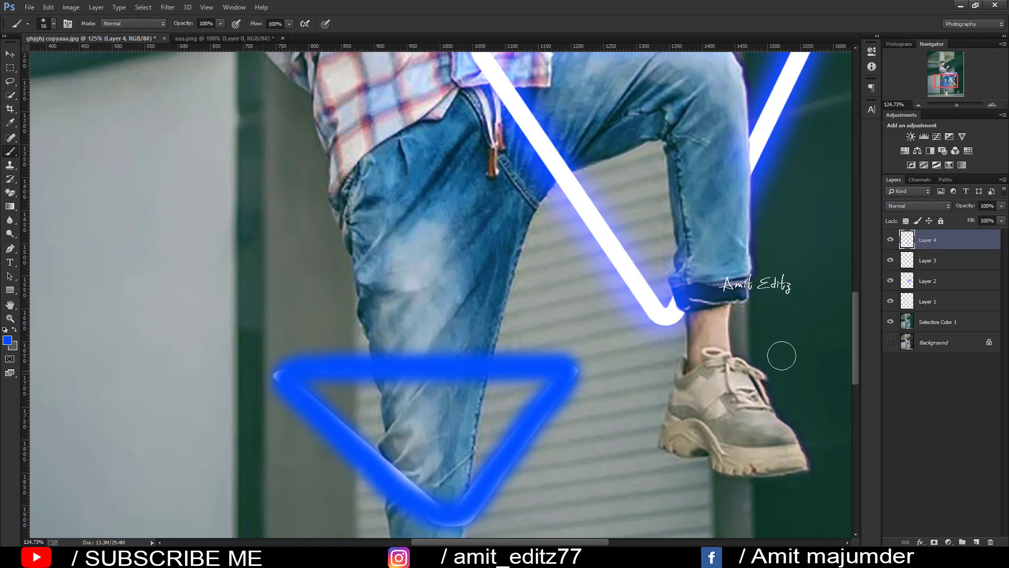
Step: Blend Layer 4 with Lighten and shift its hue +68 to purple, then also select Layer 3
left_click(919, 206)
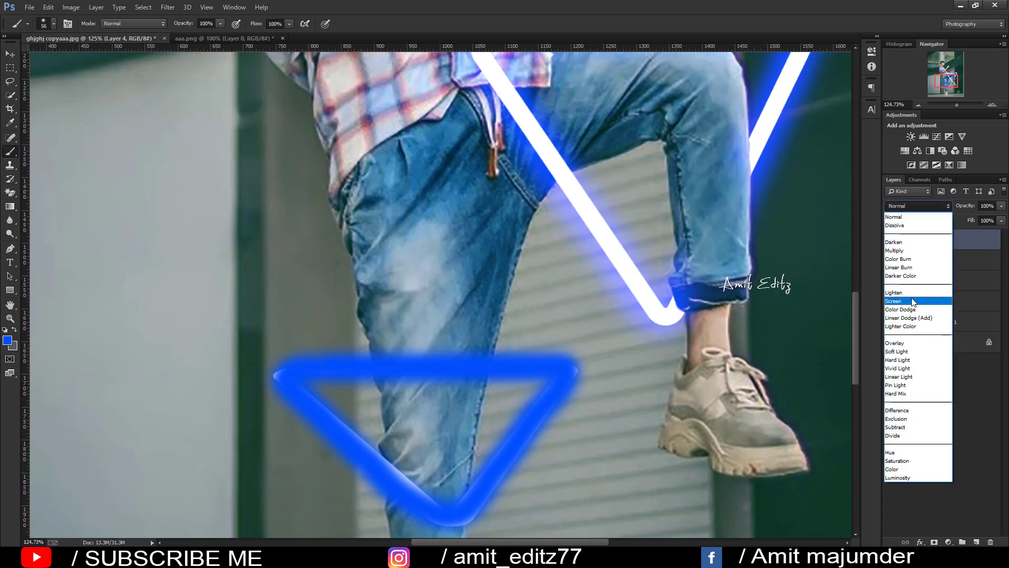
left_click(912, 293)
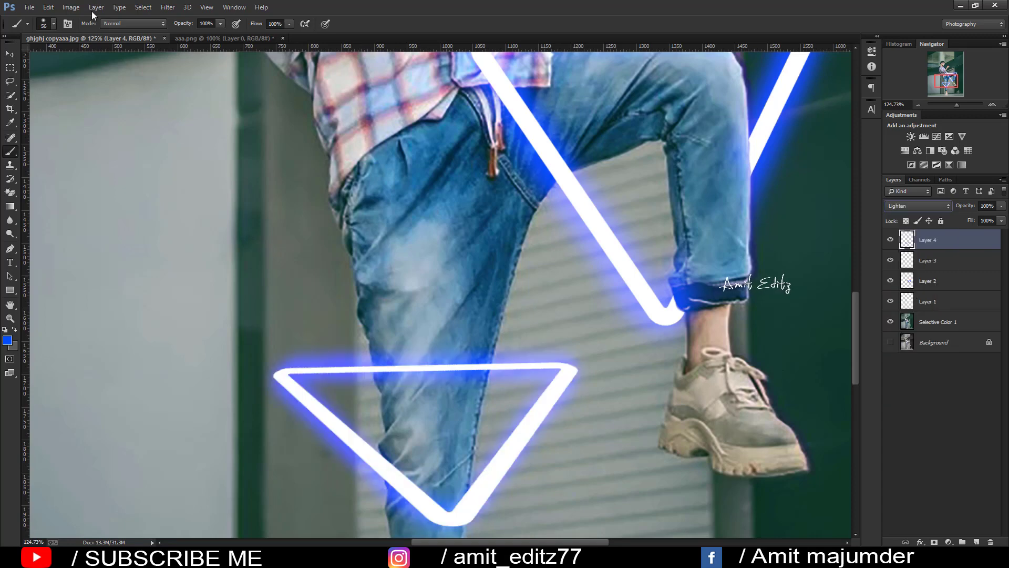
left_click(71, 7)
mouse_move(86, 33)
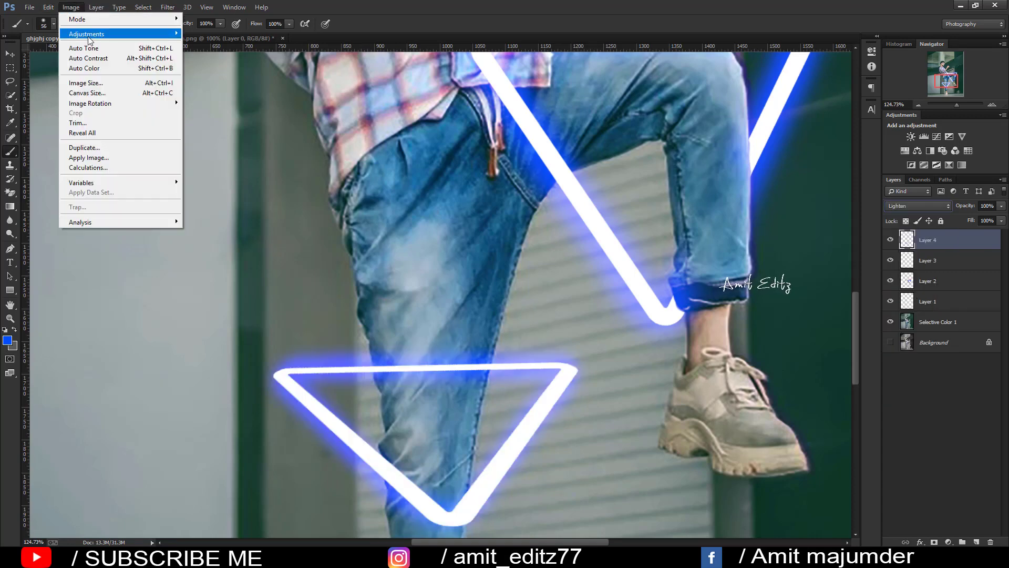
left_click(221, 87)
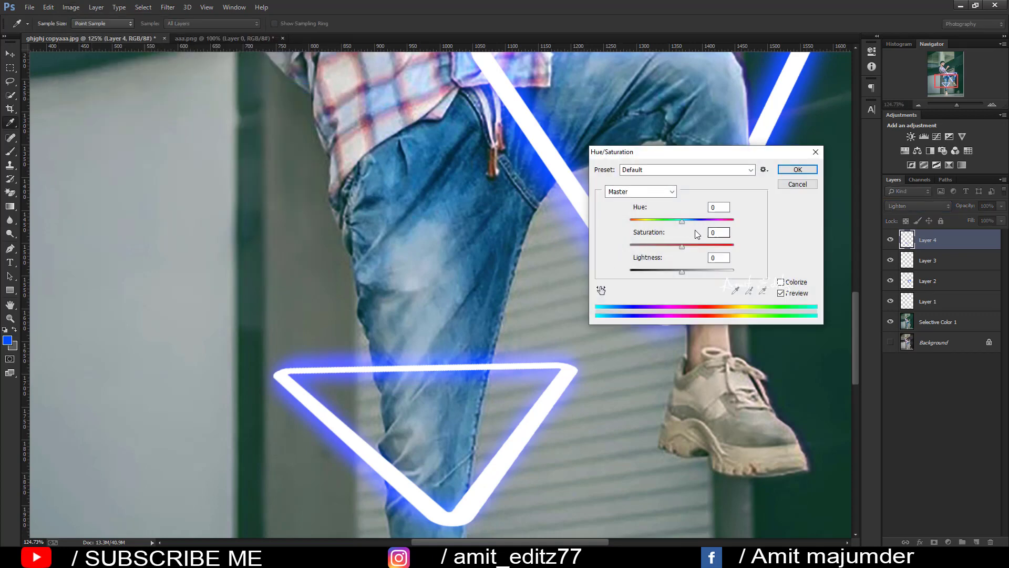
mouse_move(674, 224)
left_mouse_down()
mouse_move(663, 223)
mouse_move(719, 226)
left_mouse_up()
left_click_drag(731, 223, 710, 223)
left_click(797, 169)
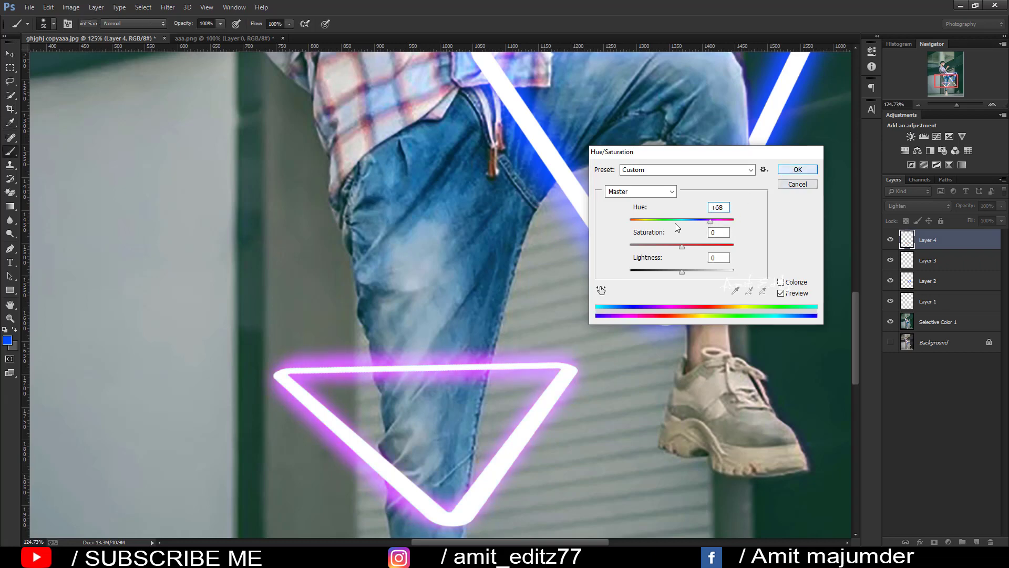
left_click(931, 263, "shift")
right_click(932, 265)
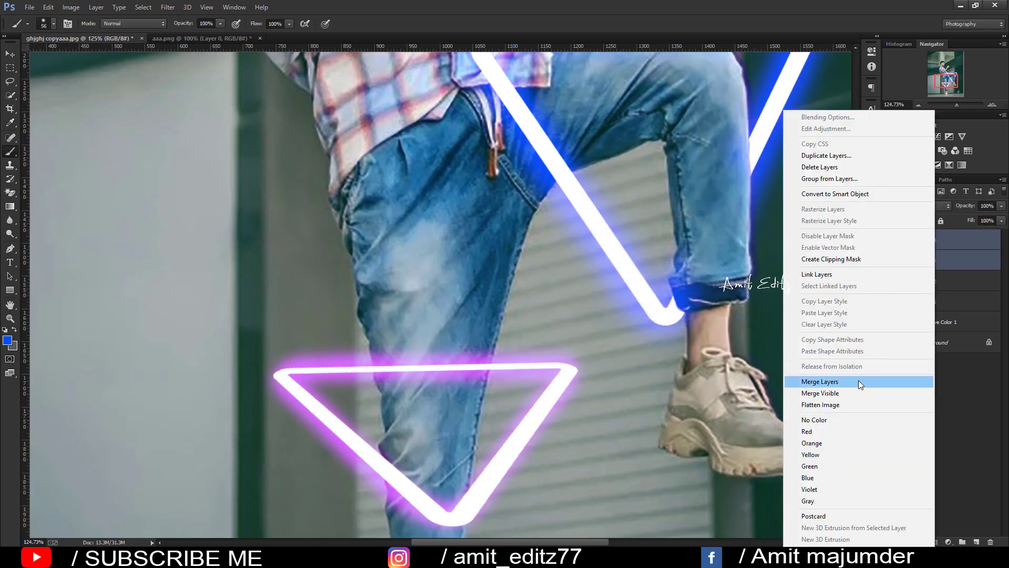
Step: Undo the accidental layer merge and set Layer 3's opacity to 59%
left_click(857, 382)
key("ctrl+z")
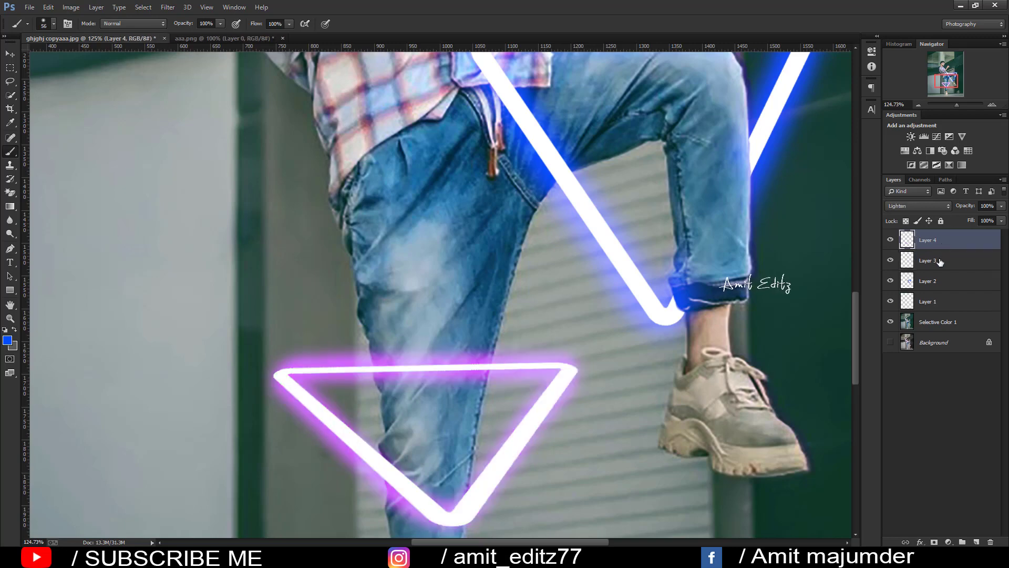
left_click(940, 261)
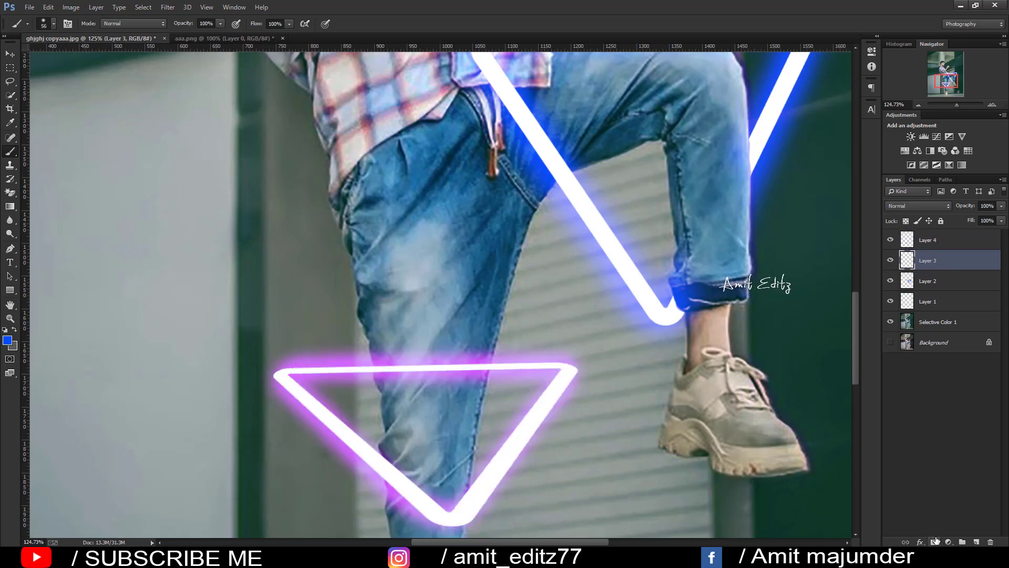
left_click(1001, 220)
left_click_drag(987, 219, 980, 218)
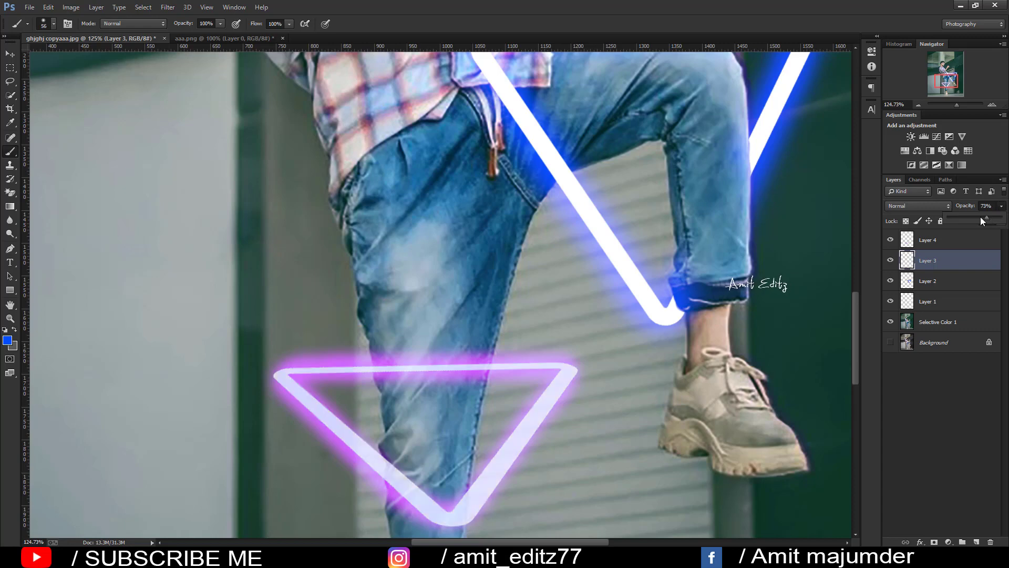
left_click(10, 191)
scroll(421, 389, "up", 5)
Step: Erase Layer 3's triangle bar where it crosses the jeans with a fine eraser
left_click_drag(420, 389, 399, 388)
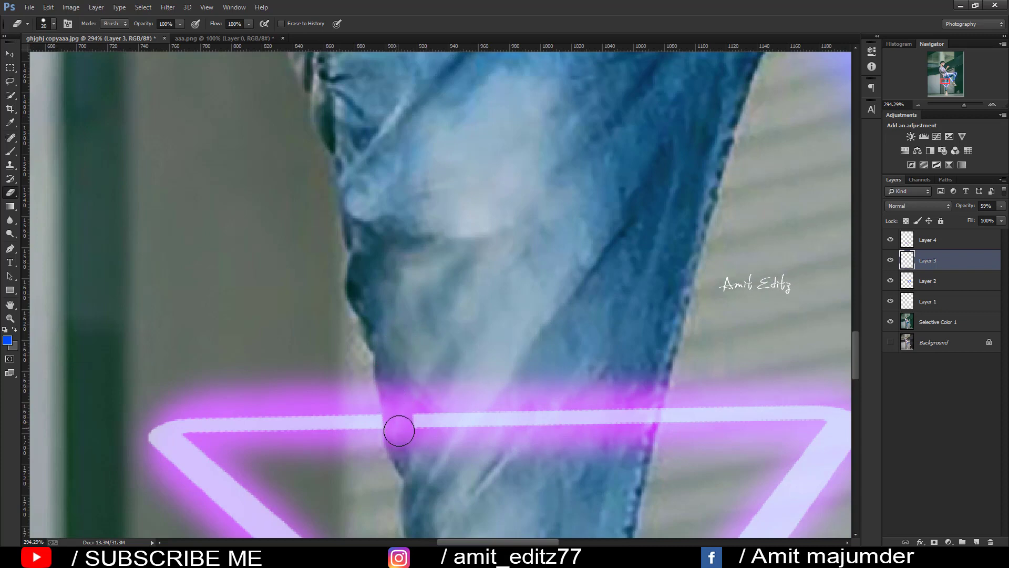
left_click_drag(645, 403, 427, 412)
scroll(522, 426, "down", 3)
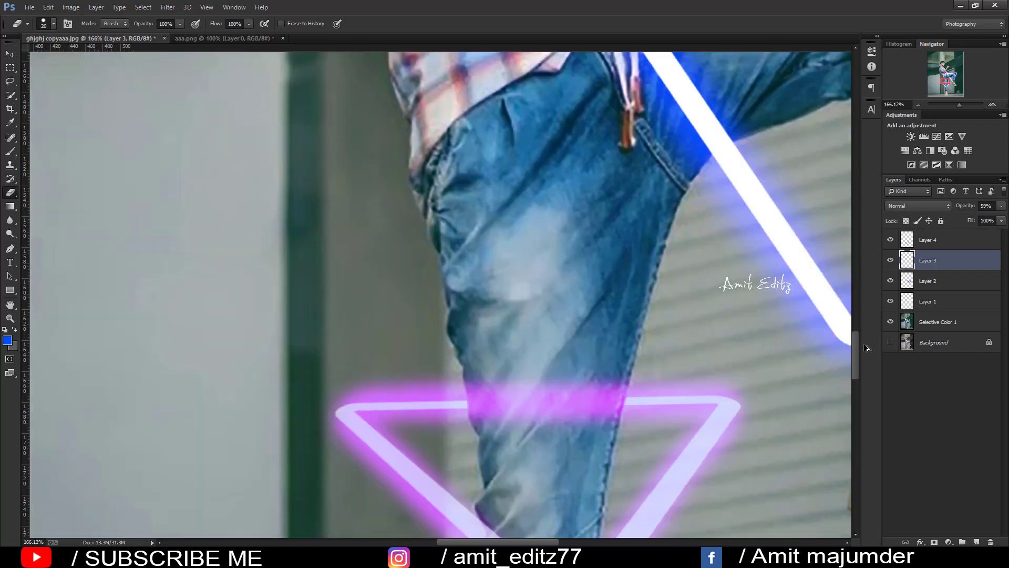
Step: Mask Layer 4, brush away its glow over the jeans, then remove the mask
left_click(948, 244)
left_click(933, 541)
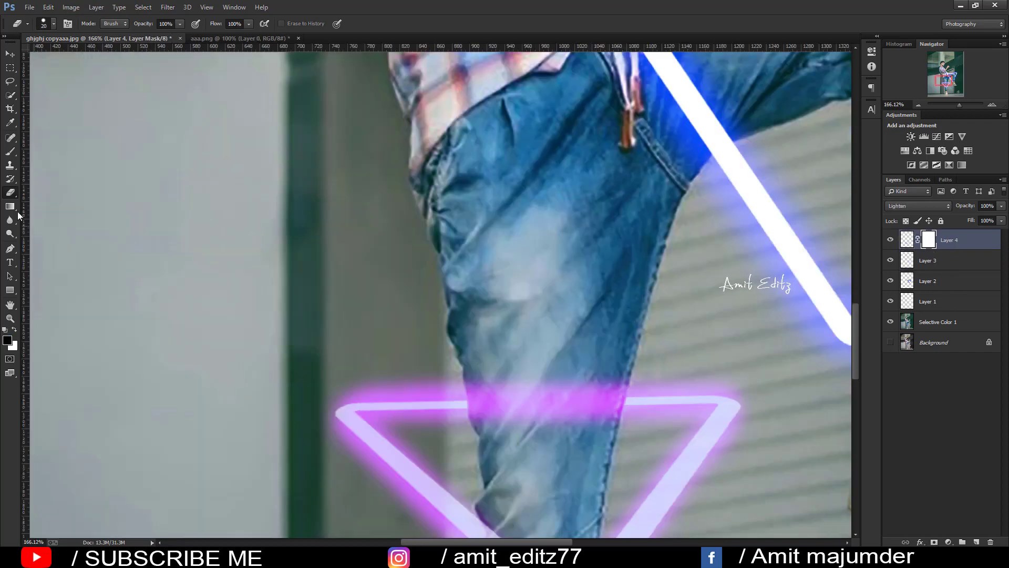
left_click(9, 151)
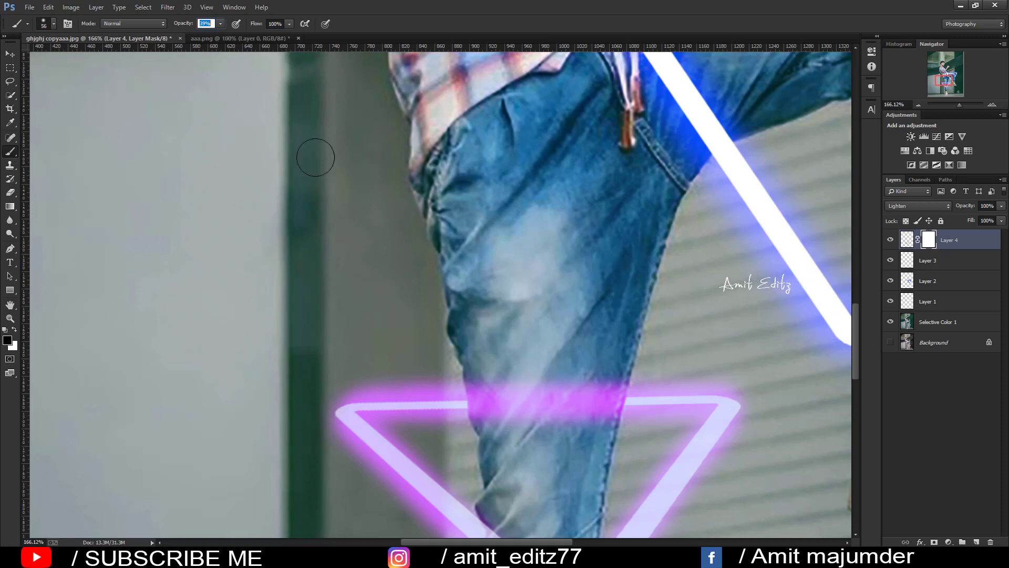
mouse_move(510, 377)
left_mouse_down()
mouse_move(523, 354)
mouse_move(509, 399)
mouse_move(554, 374)
mouse_move(578, 376)
mouse_move(587, 359)
mouse_move(568, 406)
mouse_move(543, 406)
mouse_move(593, 376)
mouse_move(491, 372)
mouse_move(531, 464)
mouse_move(591, 338)
mouse_move(564, 374)
left_mouse_up()
key("ctrl+0")
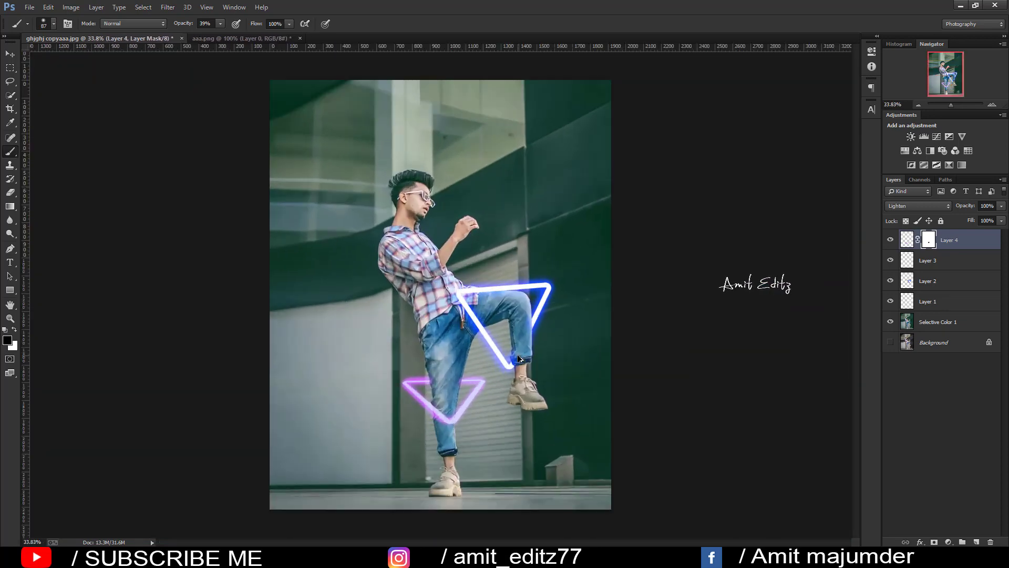
right_click(927, 245)
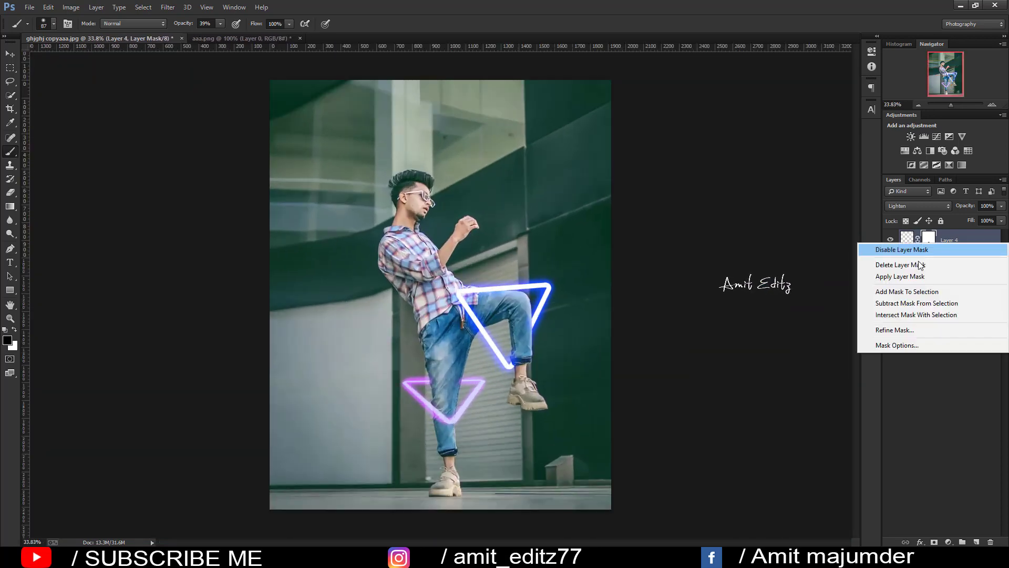
left_click(910, 274)
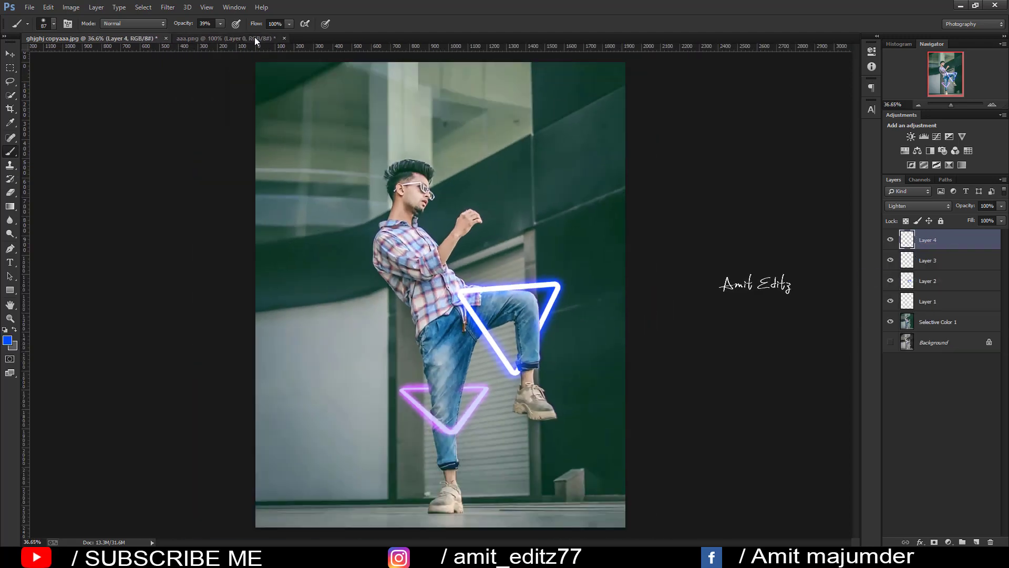
Step: Drag the white triangle from aaa.png into the kicking-man photo as Layer 5
left_click(254, 37)
key("v")
mouse_move(354, 190)
left_mouse_down()
mouse_move(148, 54)
mouse_move(461, 262)
left_mouse_up()
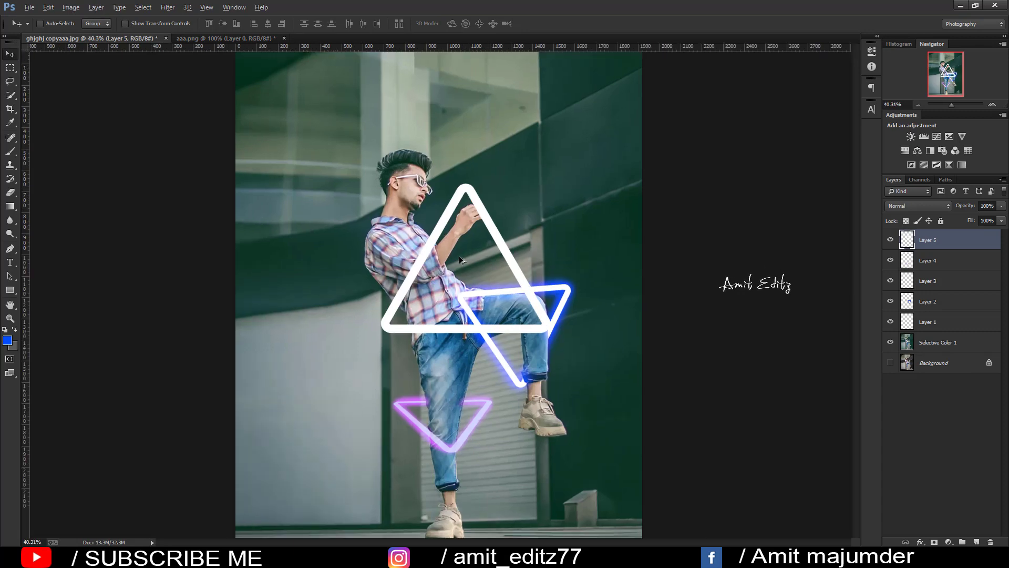
Step: Shrink the new triangle to about three quarters and rotate it beside the raised forearm
key("ctrl+t")
scroll(462, 257, "up", 5)
scroll(549, 284, "down", 3)
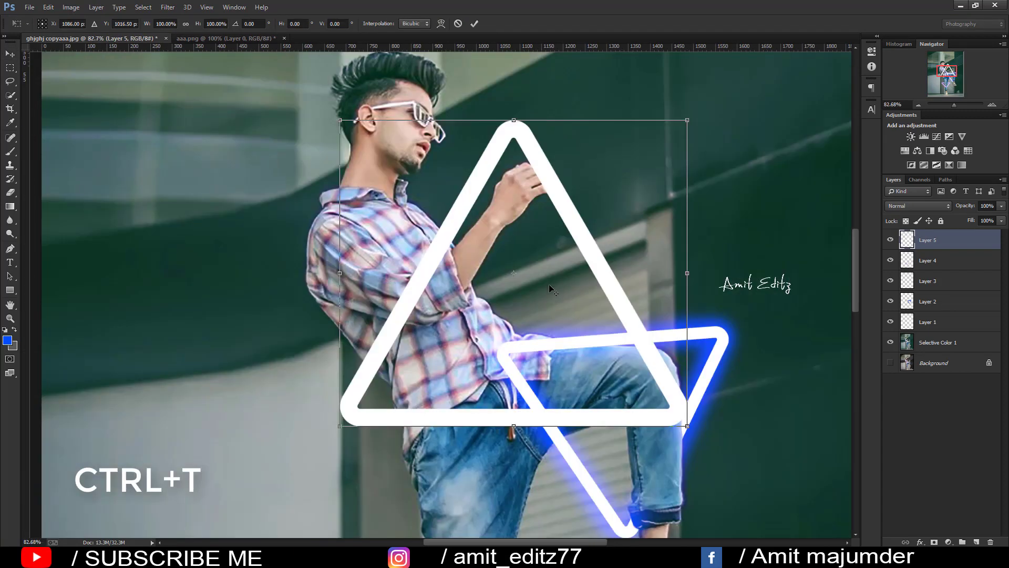
scroll(548, 284, "down", 1)
mouse_move(639, 183)
left_mouse_down()
mouse_move(582, 213)
mouse_move(567, 243)
left_mouse_up()
mouse_move(614, 300)
left_mouse_down()
mouse_move(579, 360)
mouse_move(518, 375)
left_mouse_up()
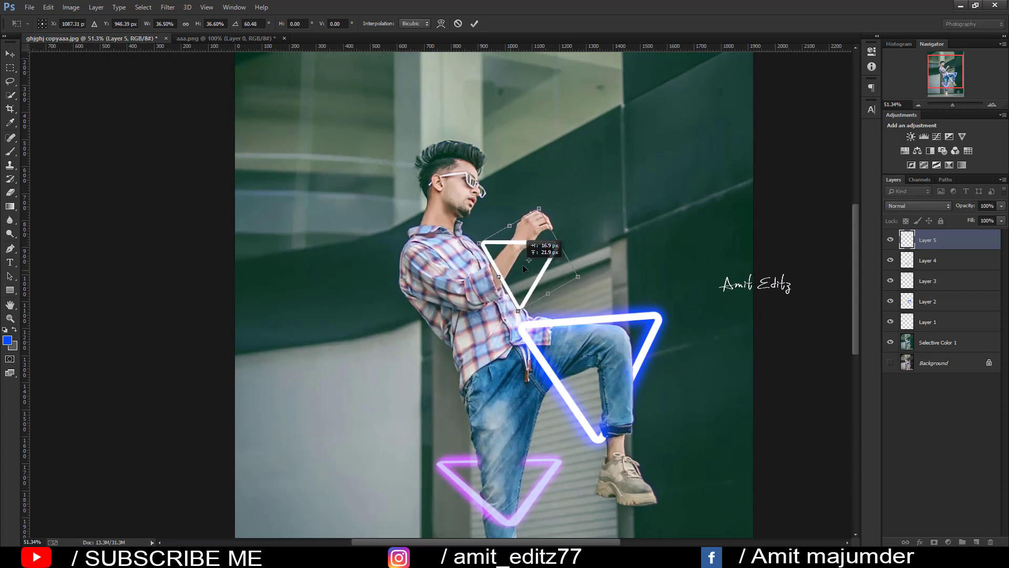
mouse_move(513, 259)
left_mouse_down()
mouse_move(534, 248)
mouse_move(519, 264)
mouse_move(511, 253)
mouse_move(527, 267)
left_mouse_up()
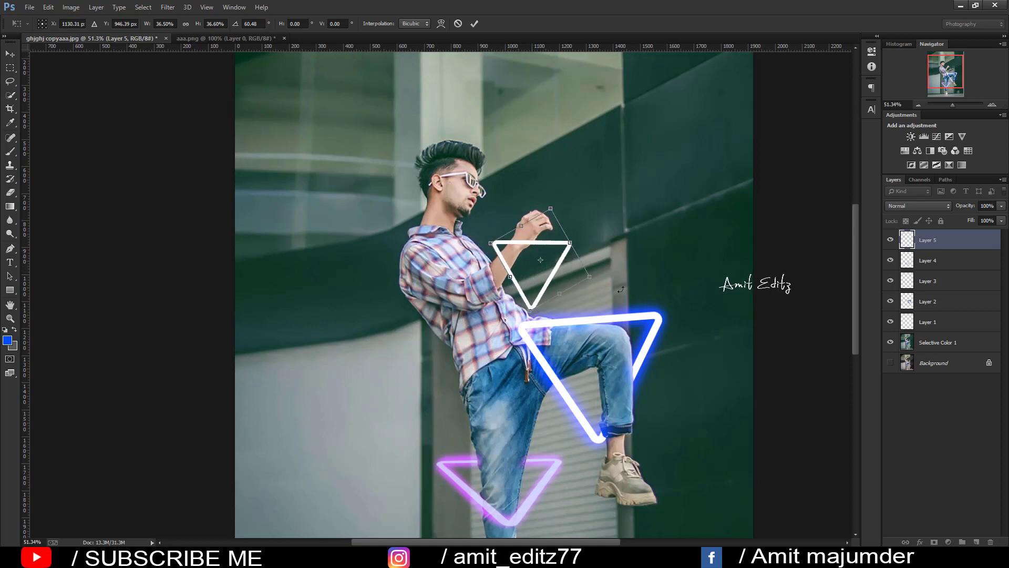
mouse_move(576, 260)
left_mouse_down()
mouse_move(572, 247)
mouse_move(531, 260)
mouse_move(541, 264)
left_mouse_up()
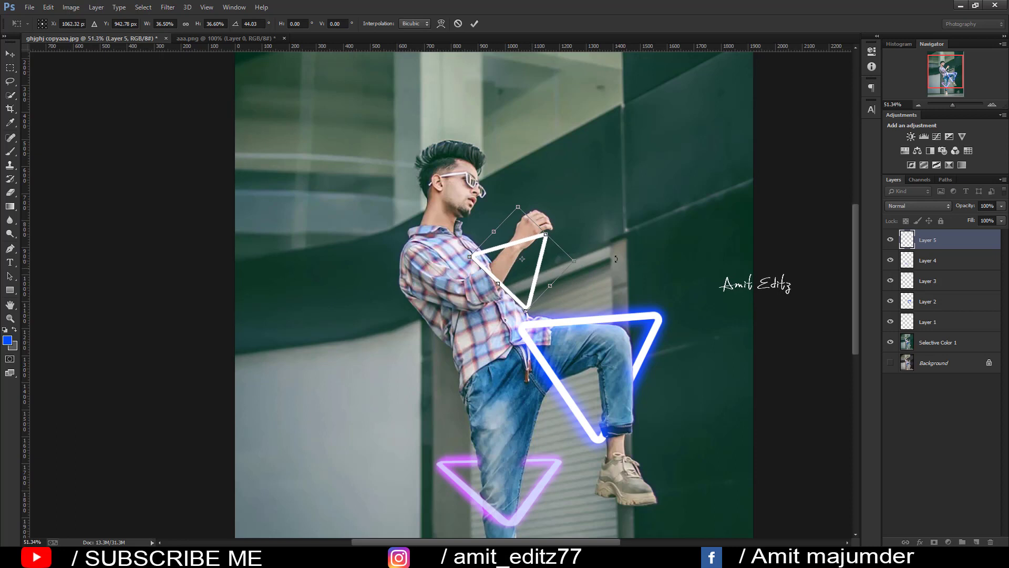
mouse_move(641, 231)
left_mouse_down()
mouse_move(637, 186)
mouse_move(547, 154)
left_mouse_up()
mouse_move(535, 235)
left_mouse_down()
mouse_move(531, 227)
mouse_move(533, 245)
left_mouse_up()
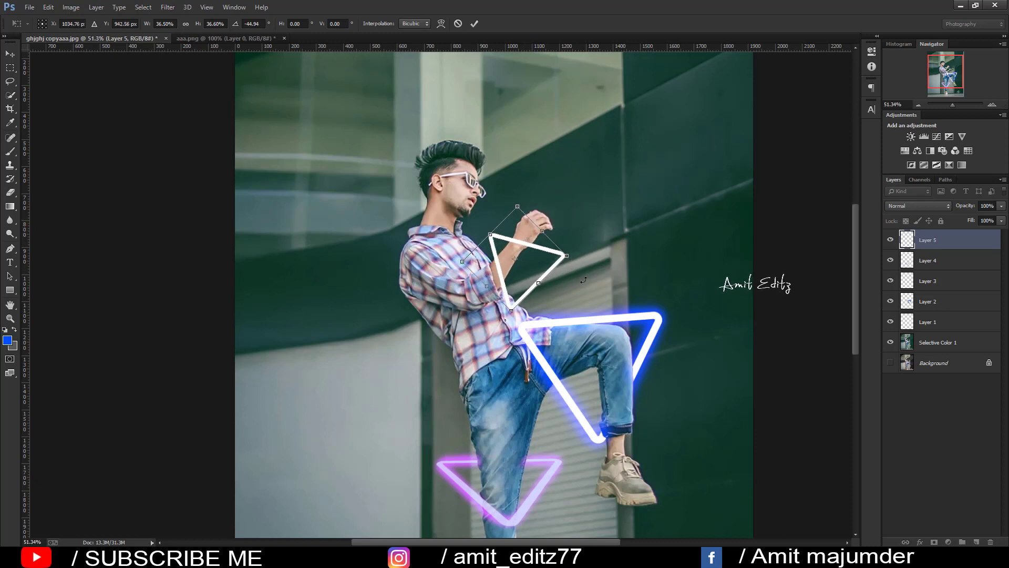
key("Return")
Step: Nudge the triangle into place and rotate it to about 40 degrees
left_click_drag(549, 288, 536, 289)
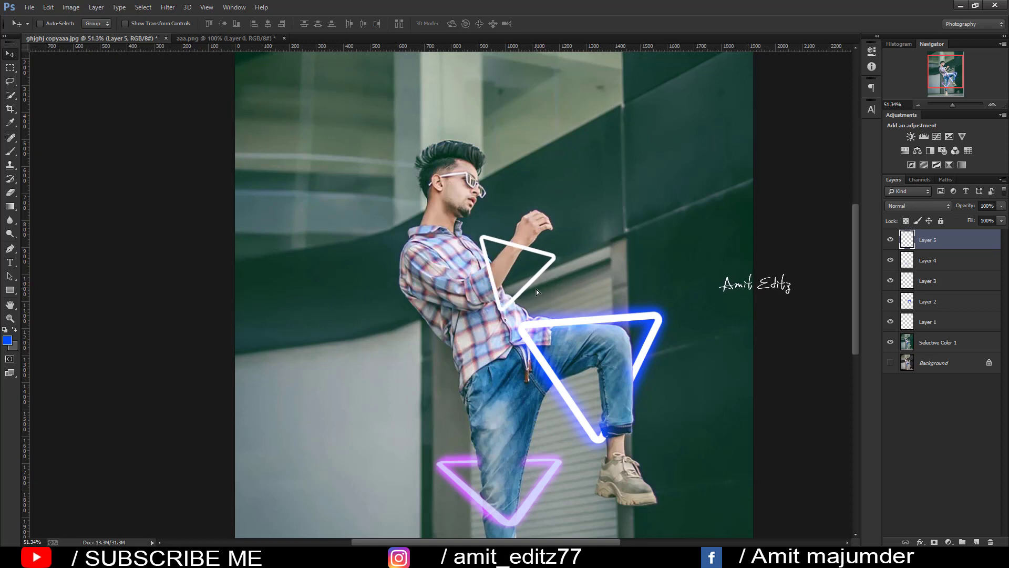
key("ctrl+t")
left_click_drag(603, 300, 556, 307)
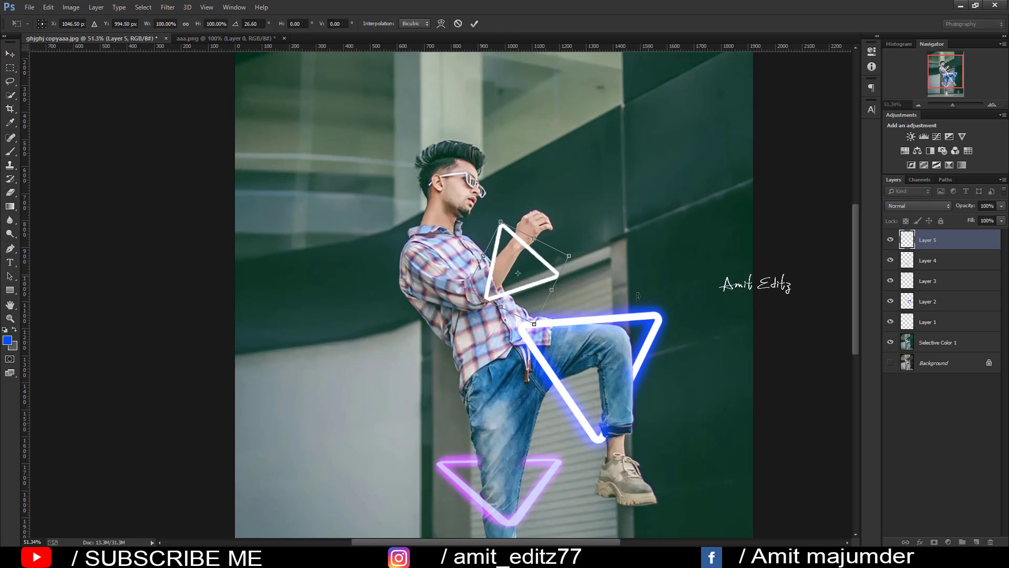
left_click_drag(638, 296, 620, 300)
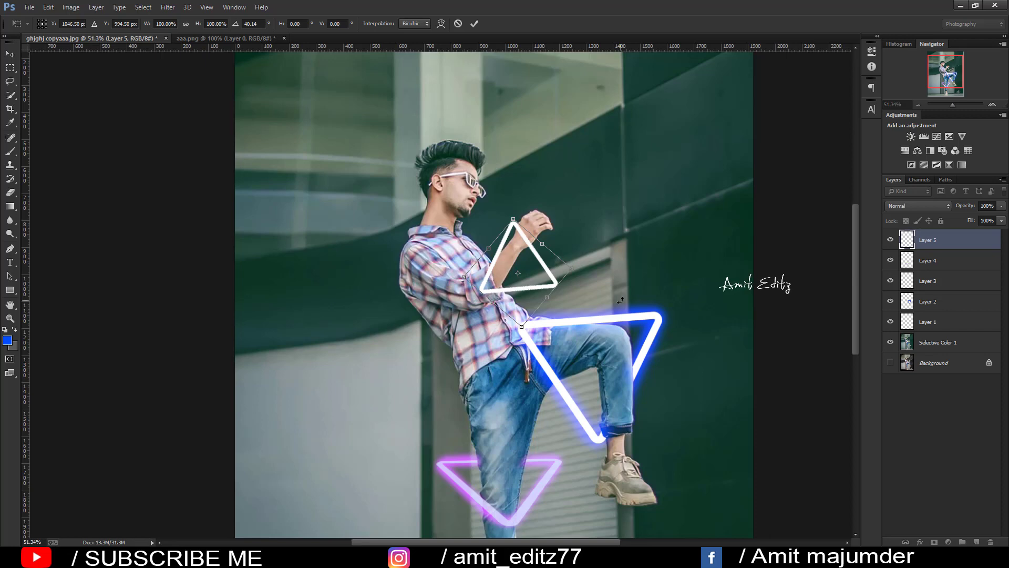
key("Return")
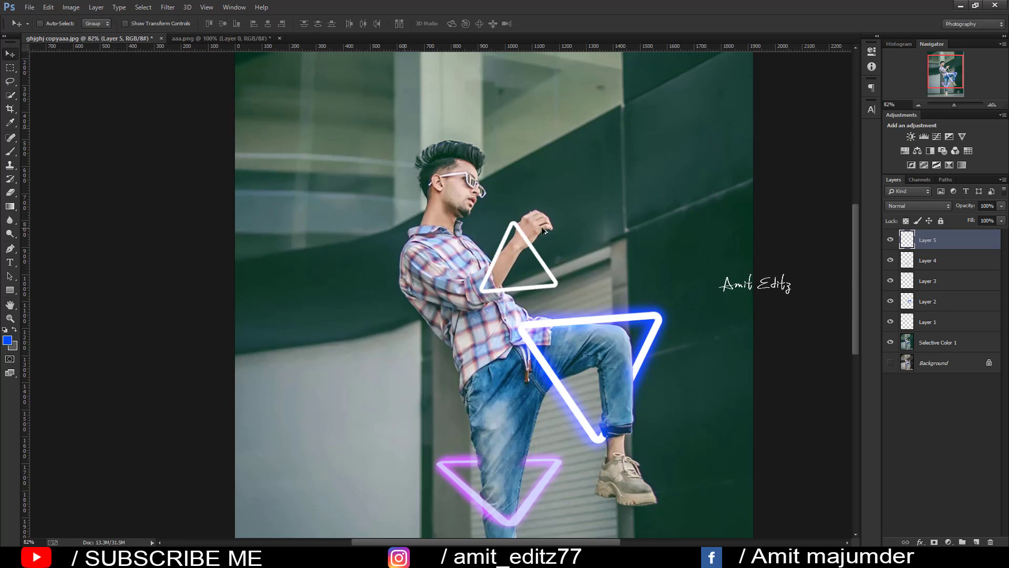
scroll(547, 234, "up", 3)
Step: Shift Layer 5's triangle left and rotate it point-up around the man's forearm
scroll(546, 234, "up", 2)
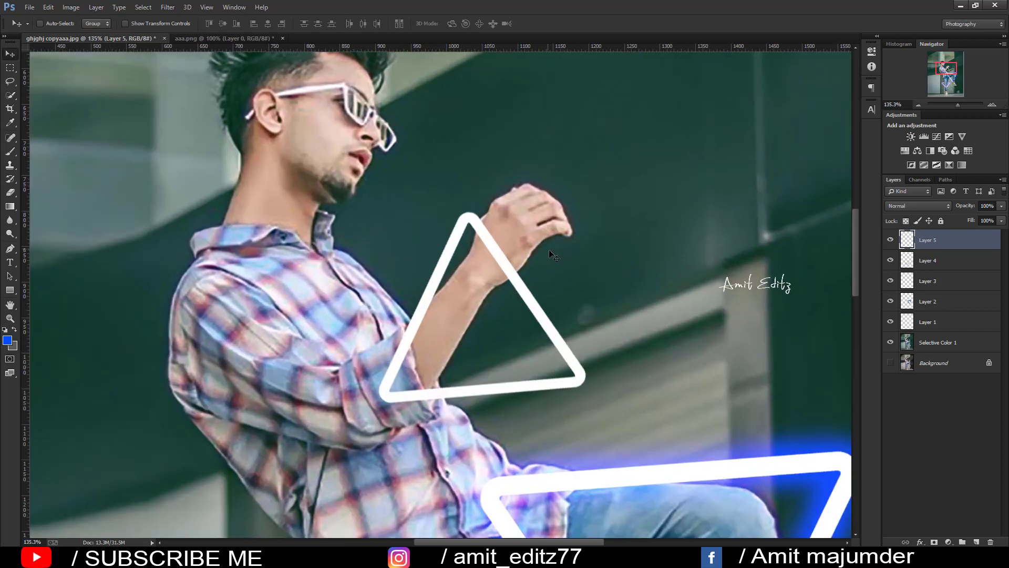
left_click_drag(589, 283, 579, 286)
key("ctrl+t")
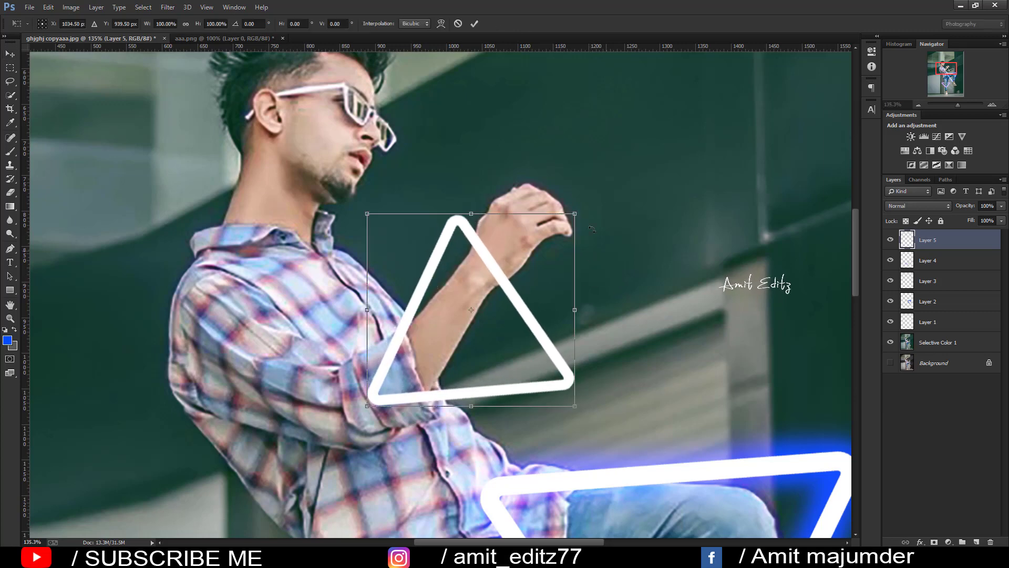
left_click_drag(607, 276, 541, 278)
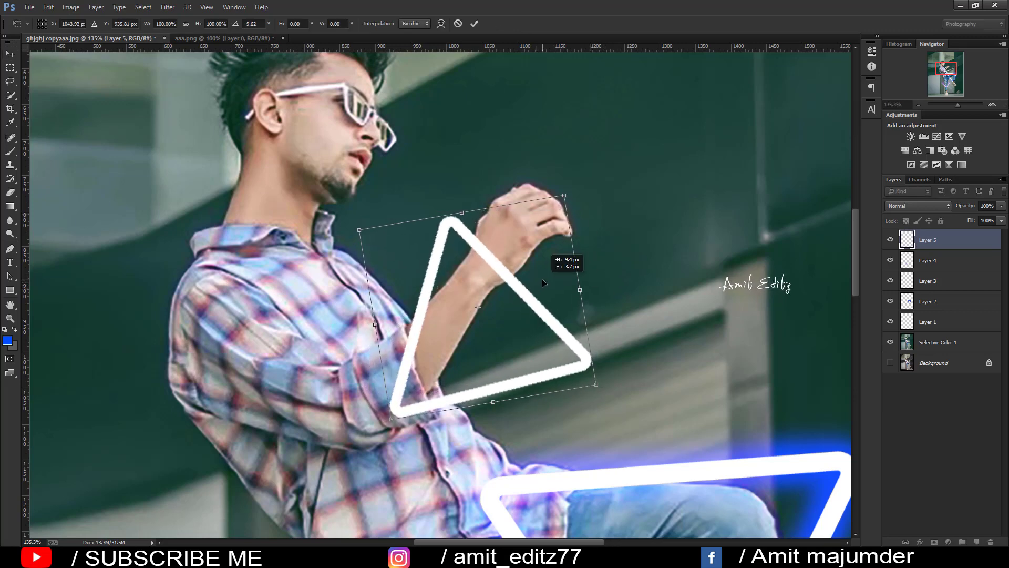
mouse_move(677, 299)
left_mouse_down()
mouse_move(474, 404)
mouse_move(505, 370)
left_mouse_up()
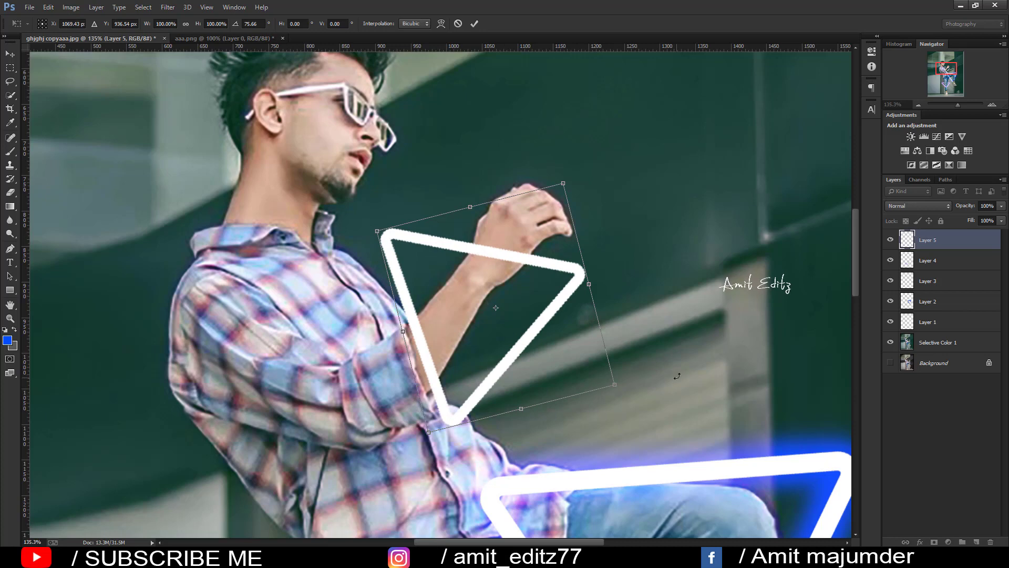
left_click_drag(679, 368, 675, 344)
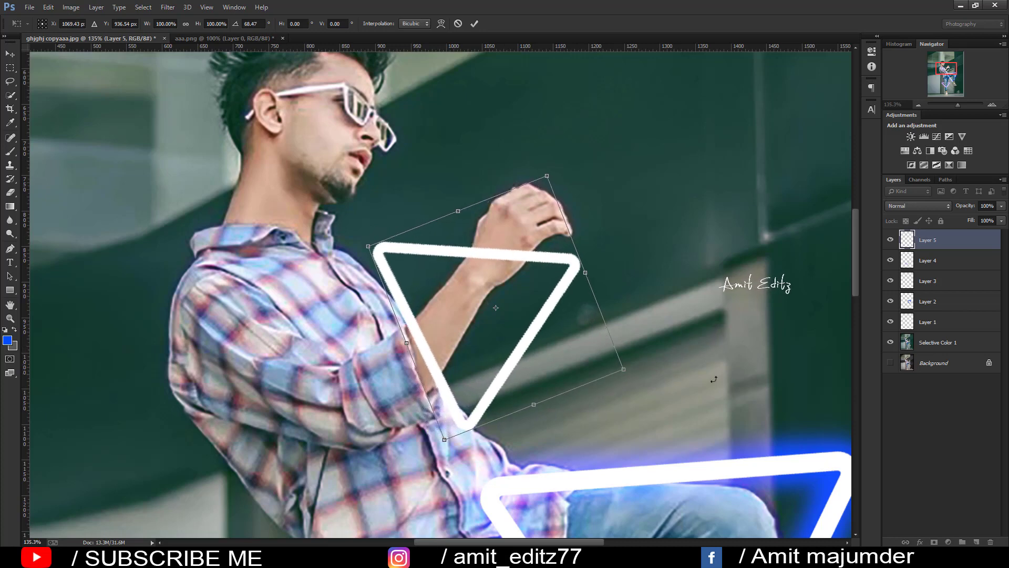
left_click_drag(714, 379, 721, 341)
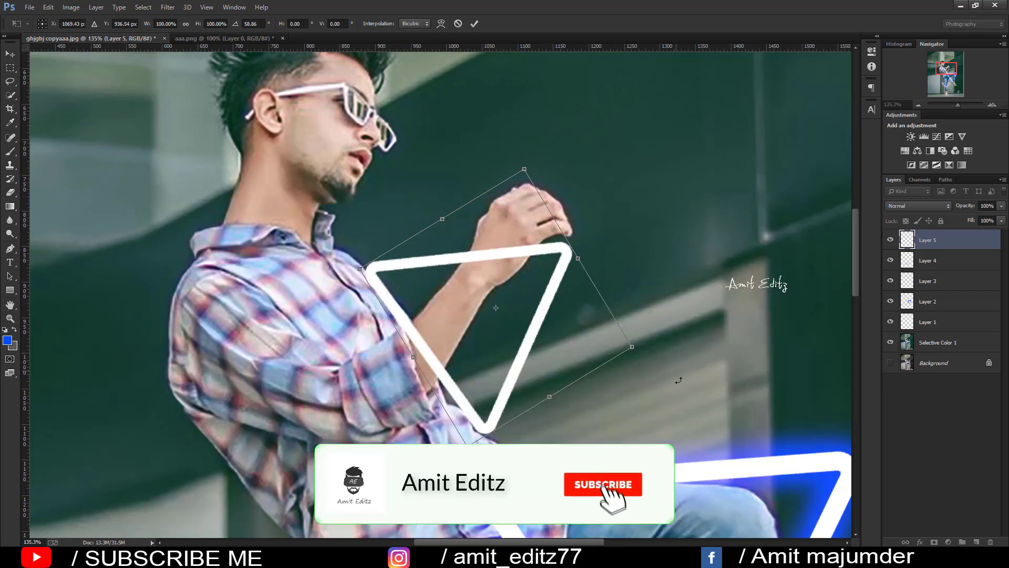
mouse_move(720, 342)
left_mouse_down()
mouse_move(738, 345)
mouse_move(514, 363)
left_mouse_up()
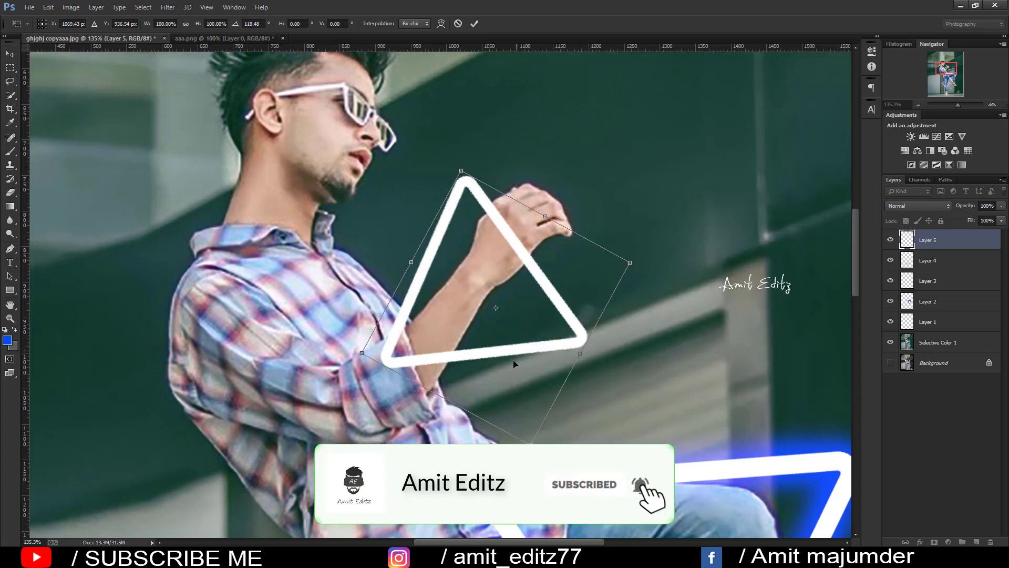
mouse_move(613, 367)
left_mouse_down()
mouse_move(588, 358)
mouse_move(597, 374)
left_mouse_up()
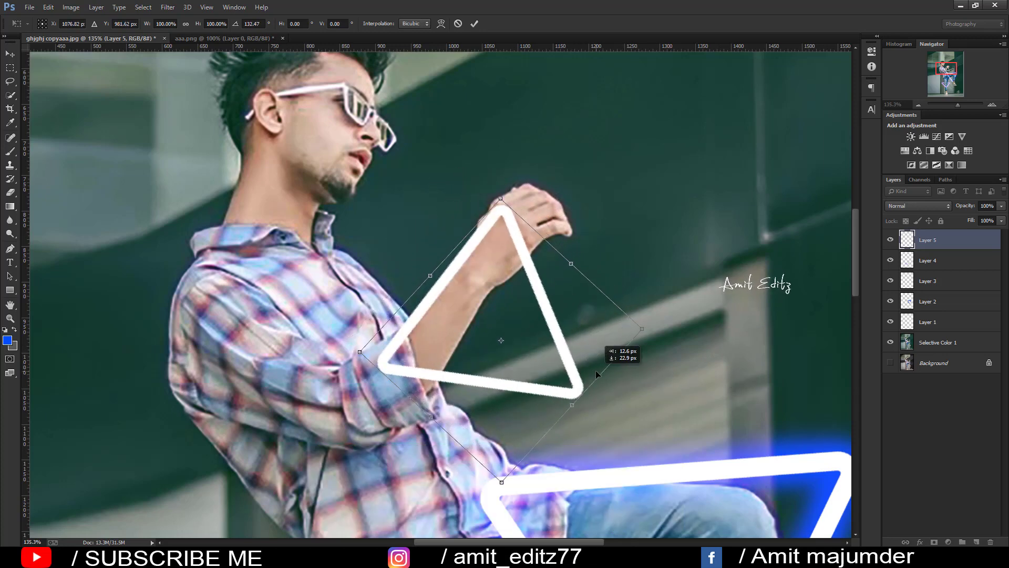
mouse_move(792, 333)
left_mouse_down()
mouse_move(798, 347)
mouse_move(622, 323)
left_mouse_up()
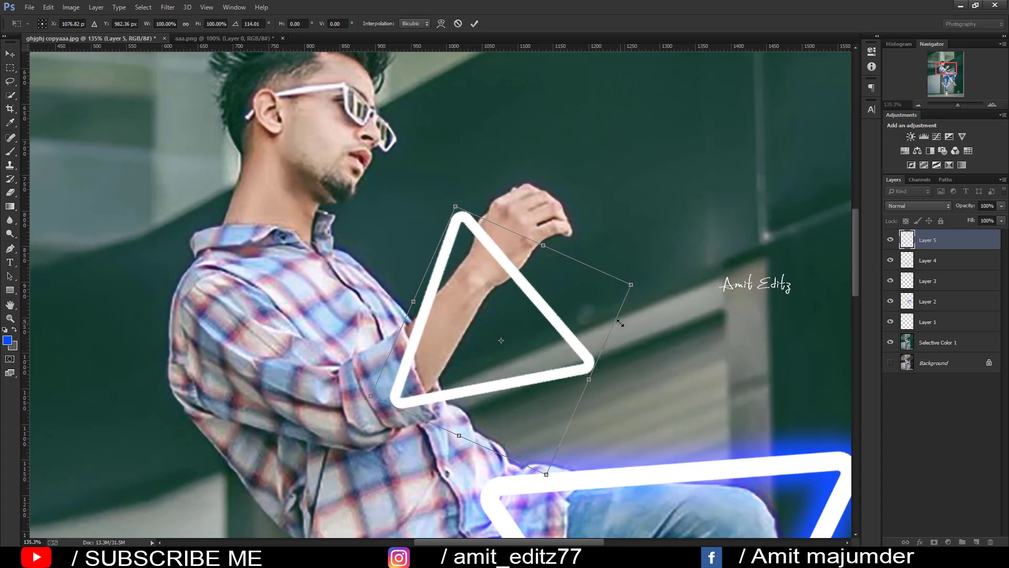
key("Return")
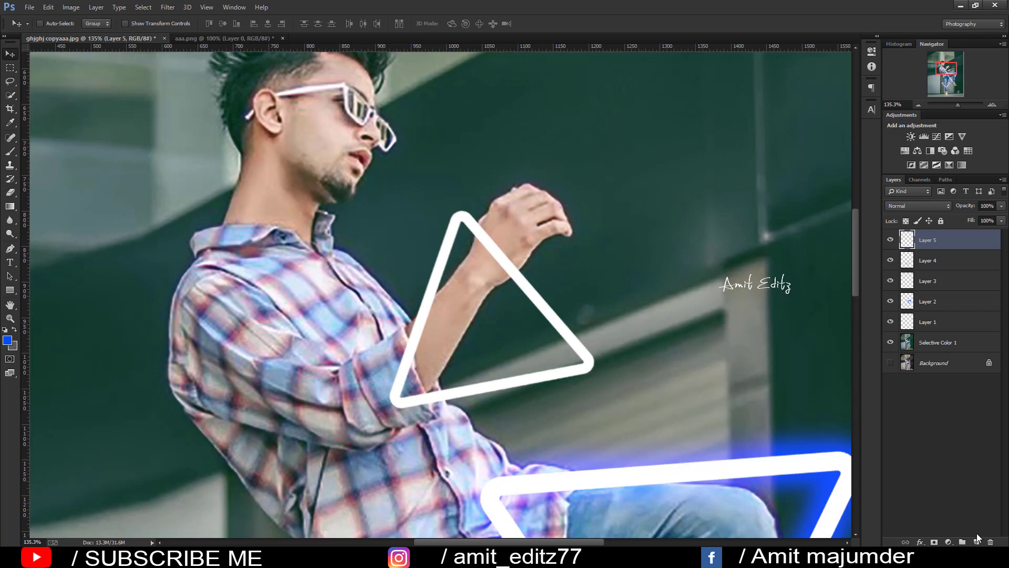
Step: On new Layer 6, paint a blue stroke over the forearm triangle's outline
left_click(976, 540)
left_click(10, 152)
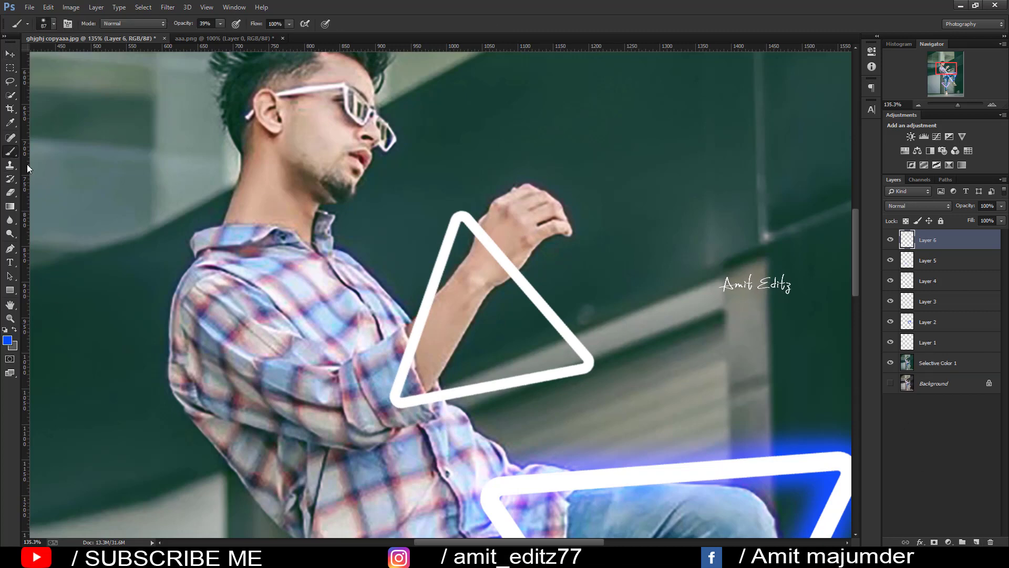
left_click_drag(458, 216, 513, 271)
type("100")
left_click_drag(463, 216, 546, 310)
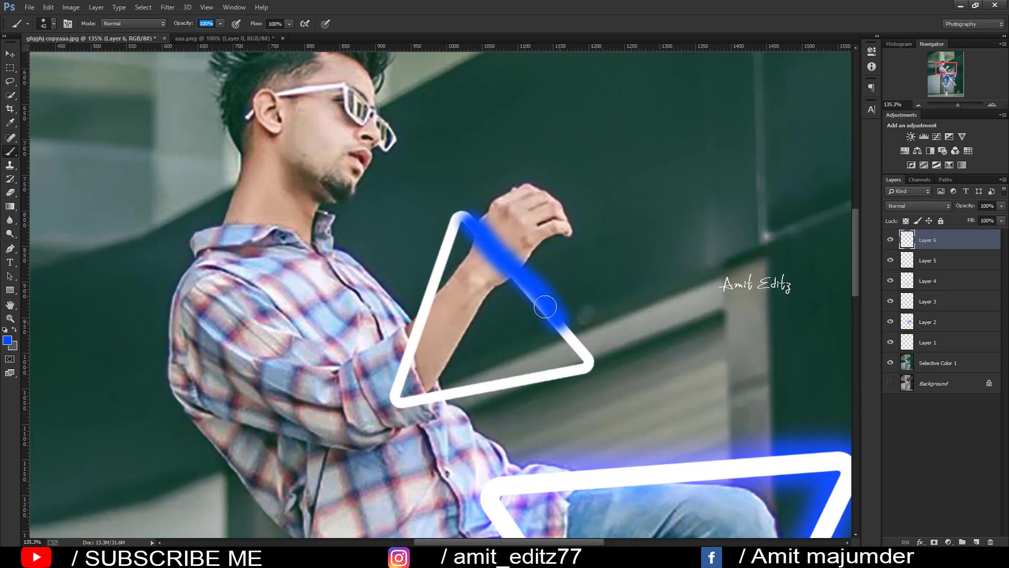
key("ctrl+z")
mouse_move(470, 216)
left_mouse_down()
mouse_move(584, 367)
mouse_move(389, 400)
mouse_move(444, 259)
left_mouse_up()
key("ctrl+z")
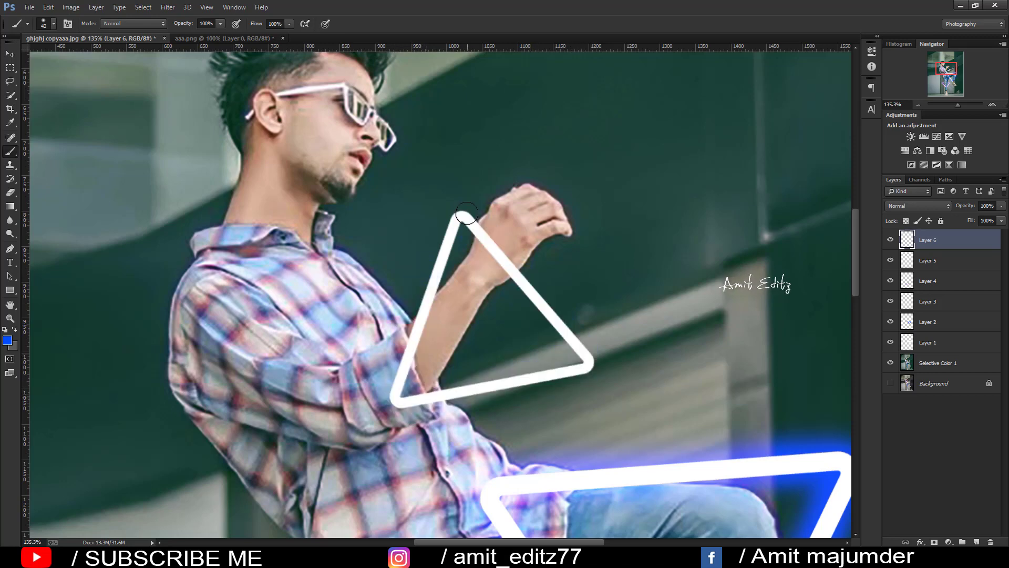
mouse_move(460, 213)
left_mouse_down()
mouse_move(589, 362)
mouse_move(392, 404)
mouse_move(459, 214)
left_mouse_up()
scroll(420, 223, "down", 2)
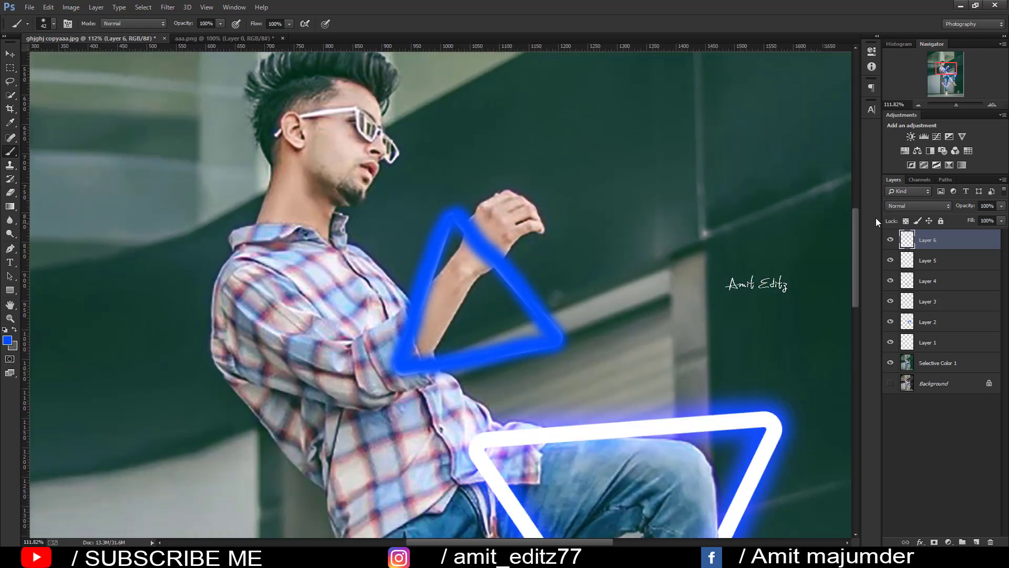
Step: Set Layer 6 to Lighten, shift its hue -40 to cyan, and lower opacity to 67%
left_click(902, 205)
left_click(894, 293)
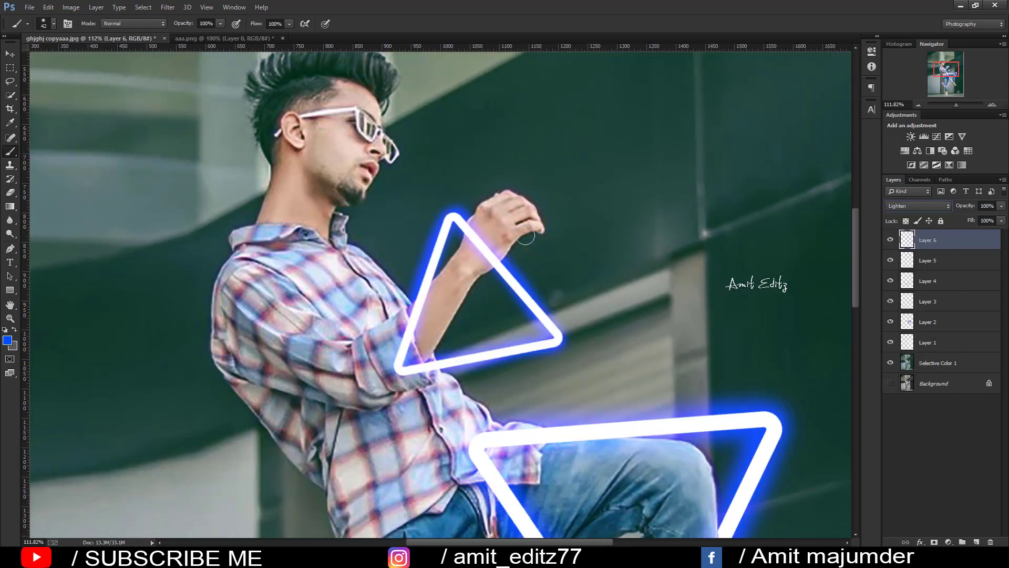
left_click(71, 7)
left_click(226, 86)
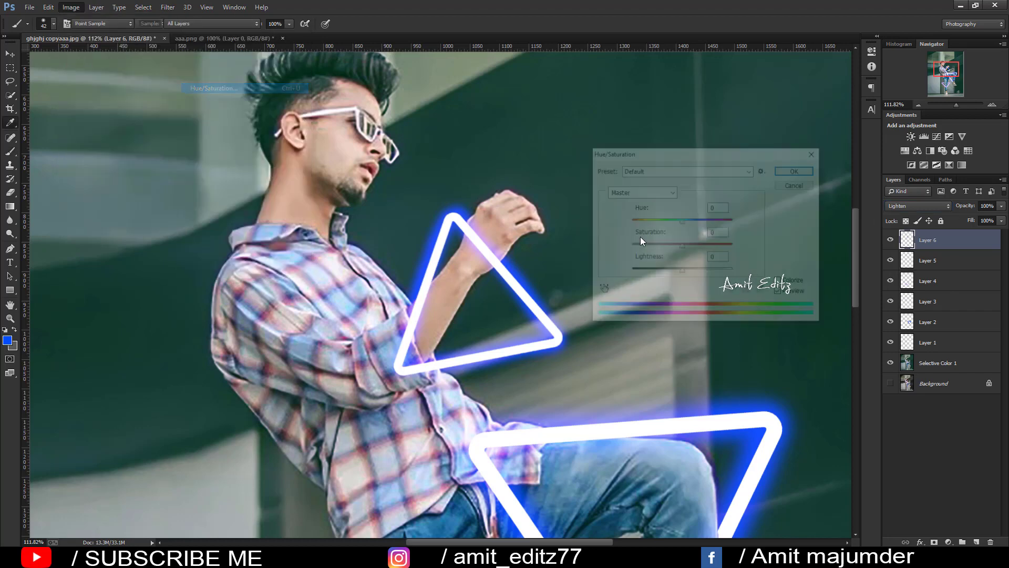
left_click_drag(682, 220, 661, 220)
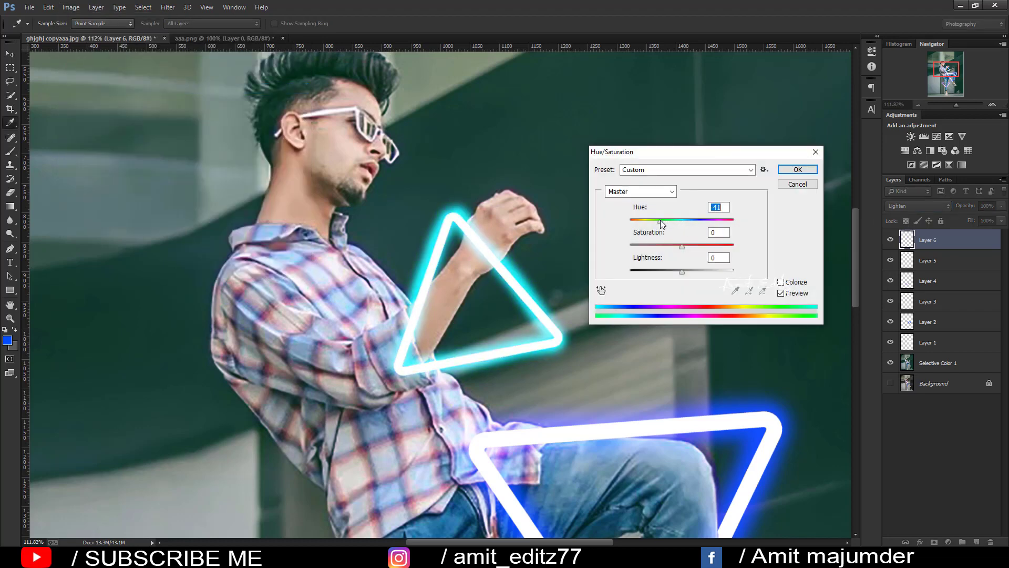
left_click(781, 170)
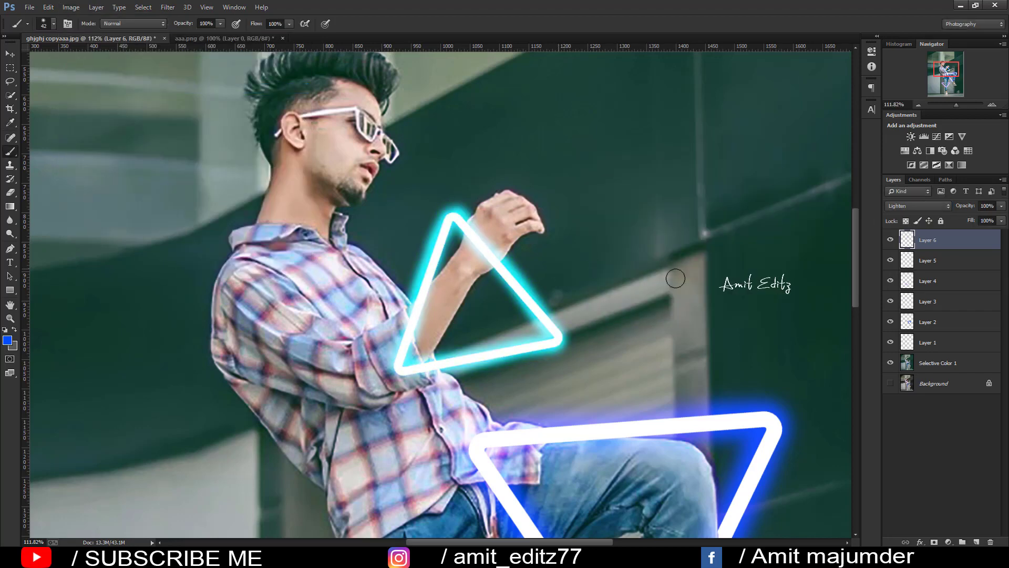
left_click_drag(1002, 208, 984, 221)
left_click(10, 54)
Step: Drop Layer 5 to 34% opacity and erase its triangle line across the wrist
left_click(900, 267)
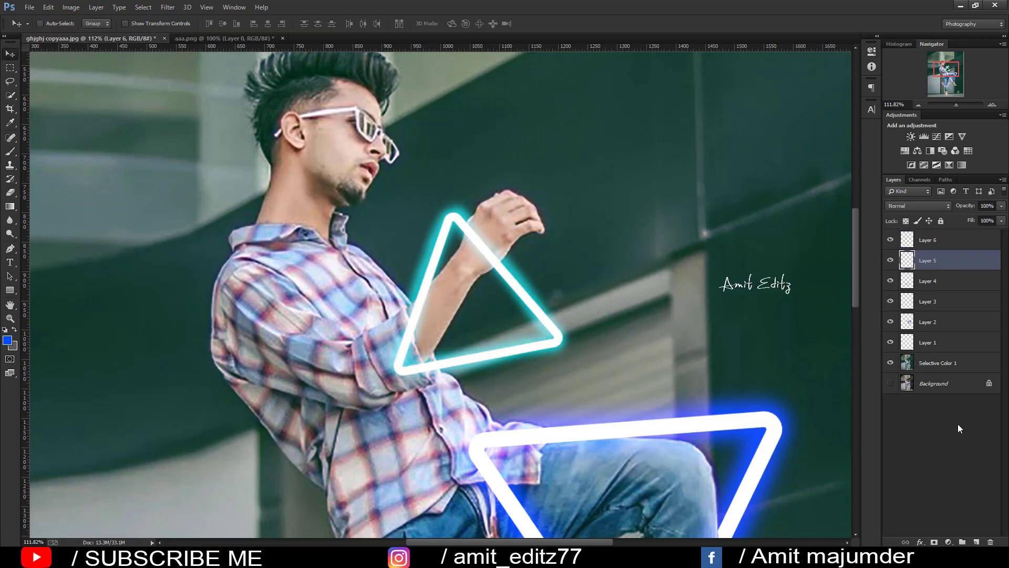
key("e")
scroll(414, 209, "up", 2)
scroll(415, 209, "up", 3)
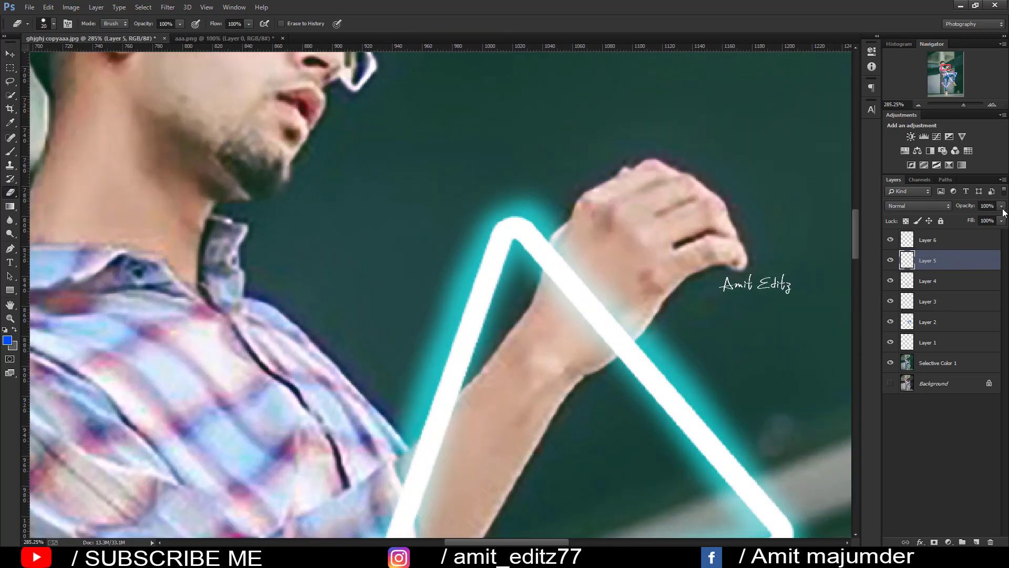
left_click_drag(973, 221, 965, 218)
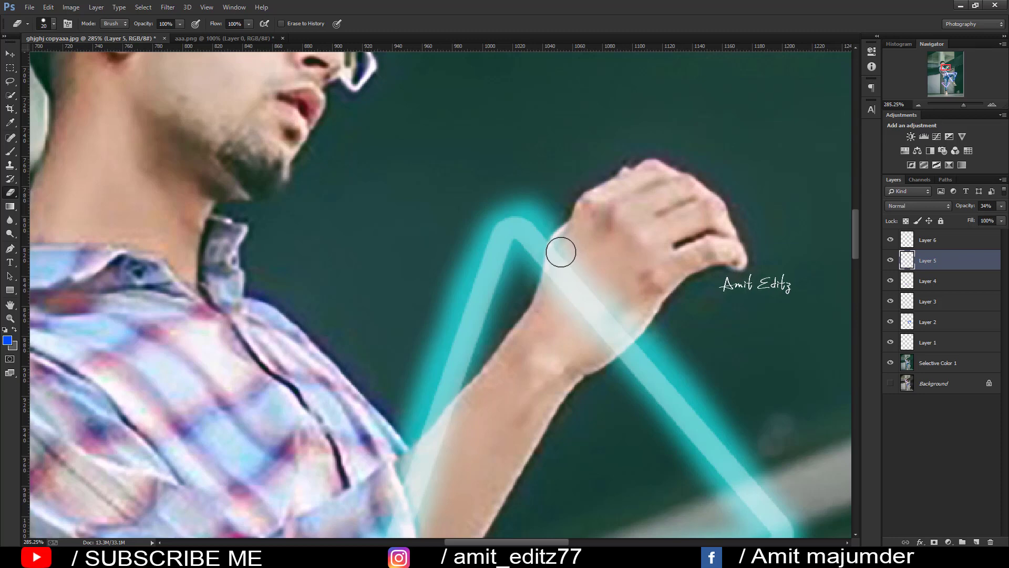
mouse_move(562, 268)
left_mouse_down()
mouse_move(595, 340)
mouse_move(622, 331)
mouse_move(590, 288)
mouse_move(564, 316)
left_mouse_up()
Step: Add a white mask to Layer 6 and raise Layer 5's opacity to 100%
key("alt+bracketright")
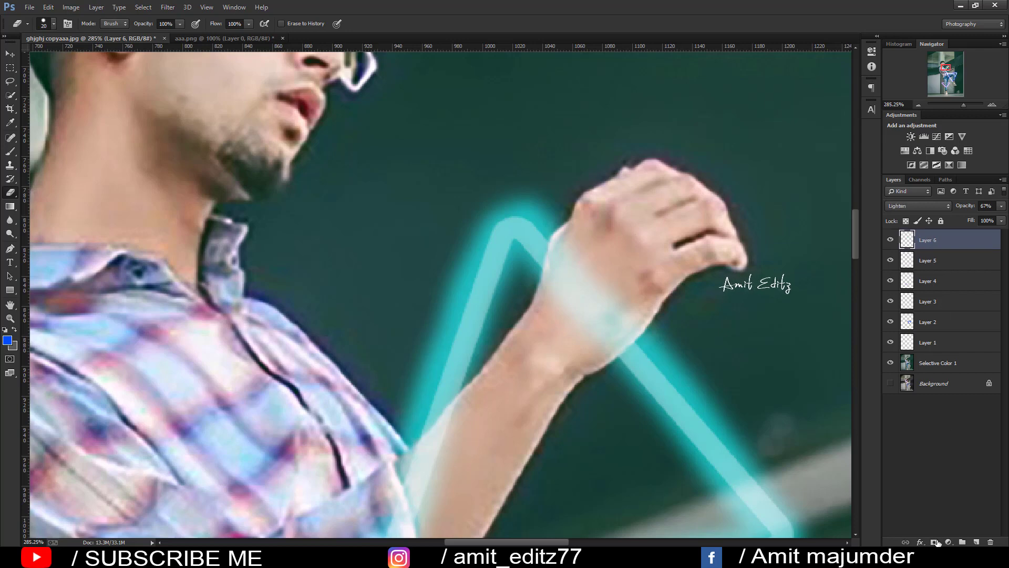
left_click(935, 542)
left_click(953, 267)
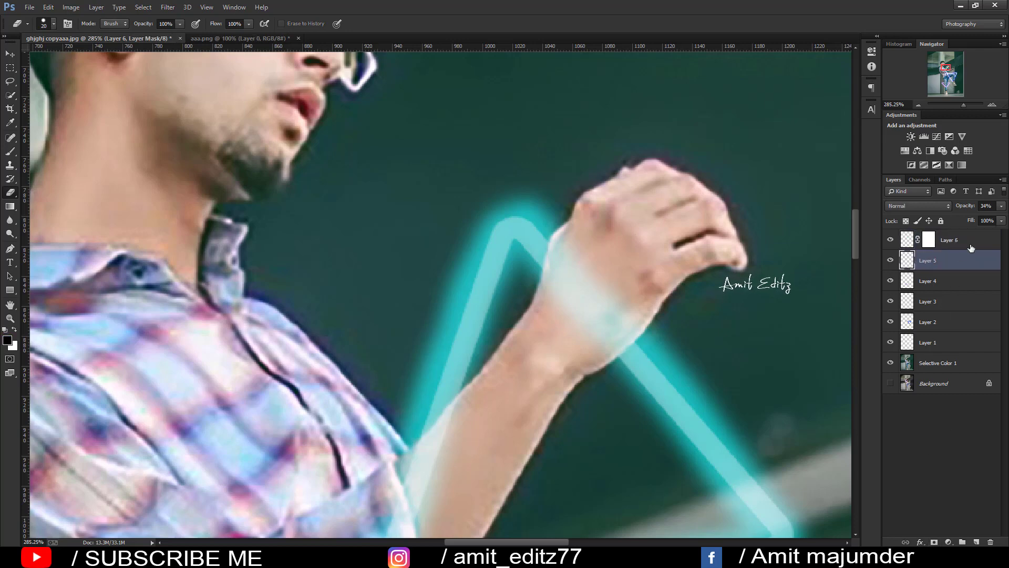
left_click_drag(986, 219, 1006, 218)
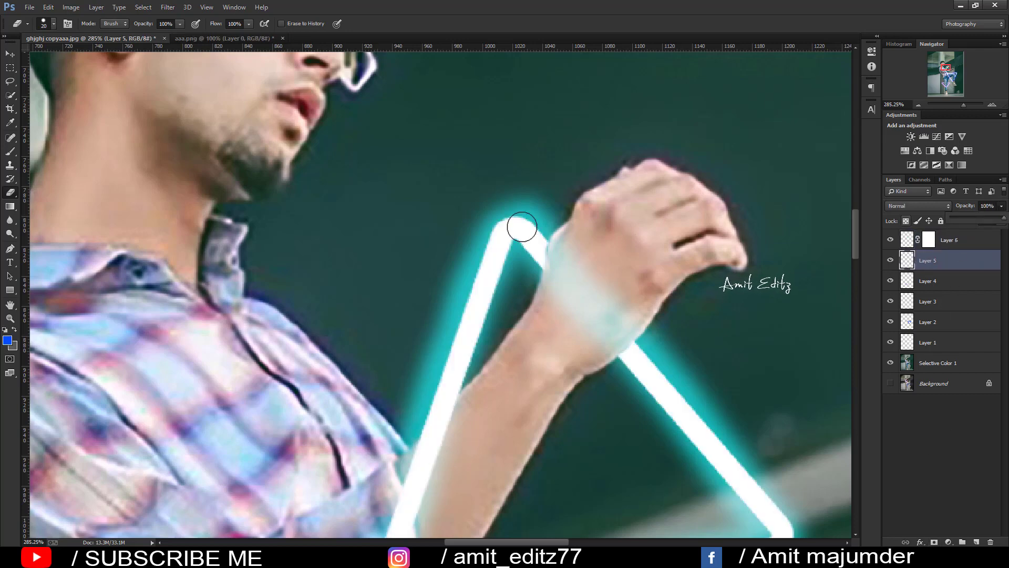
Step: Paint on Layer 6's mask to remove the cyan glow crossing the wrist
left_click(923, 241)
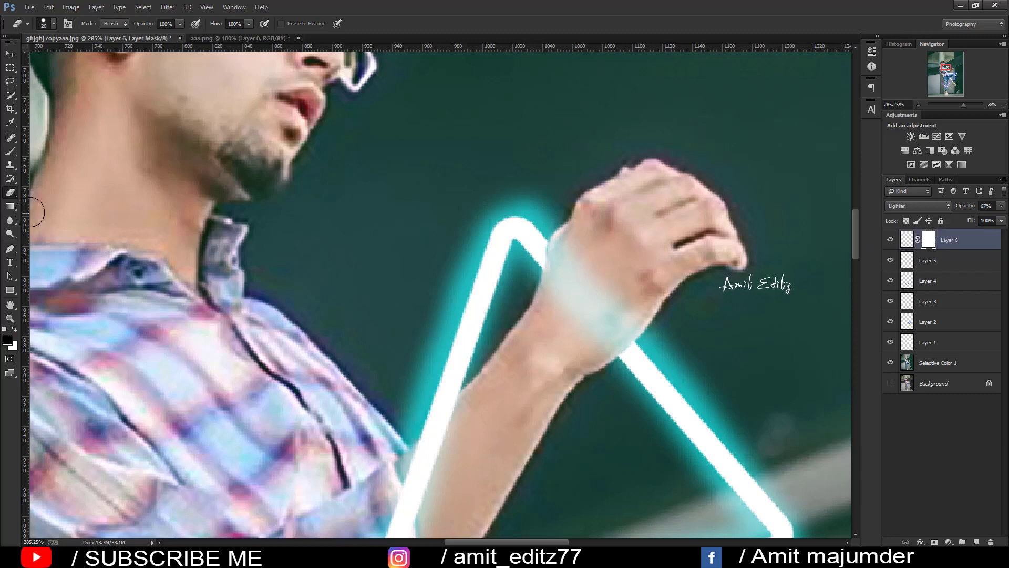
left_click(10, 152)
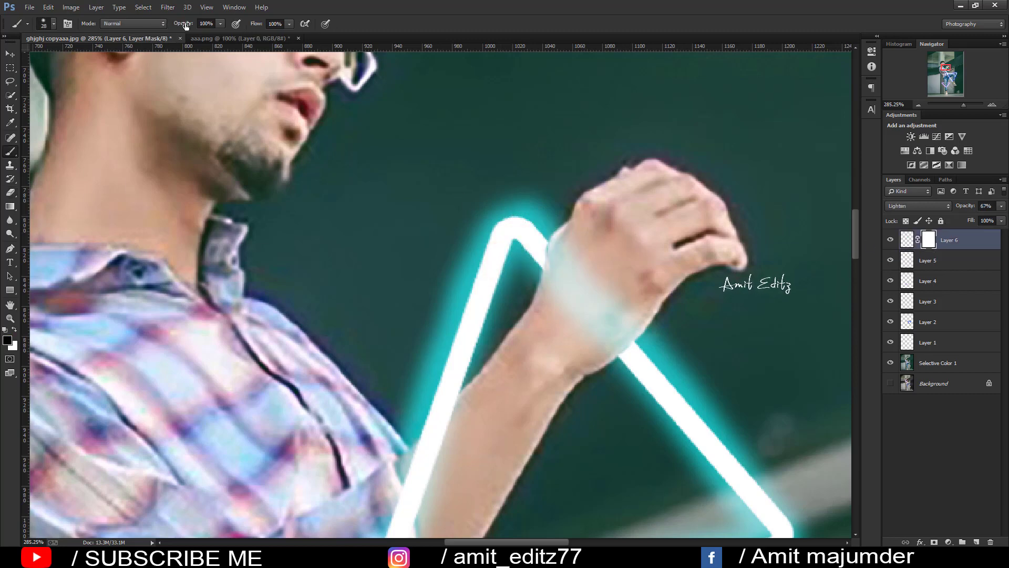
mouse_move(621, 261)
left_mouse_down()
mouse_move(566, 291)
mouse_move(574, 281)
mouse_move(577, 316)
mouse_move(621, 292)
mouse_move(601, 304)
left_mouse_up()
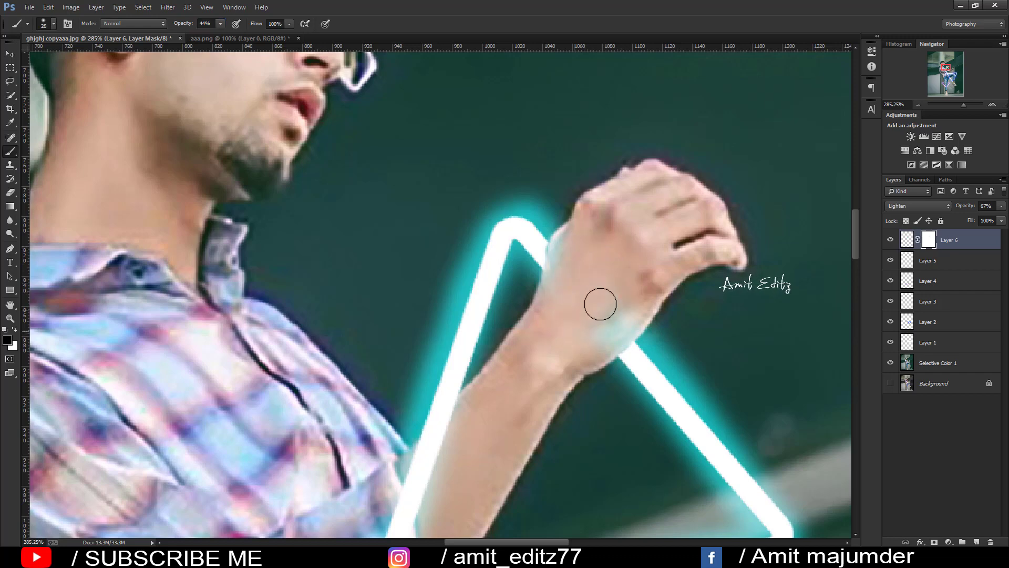
scroll(541, 347, "down", 4)
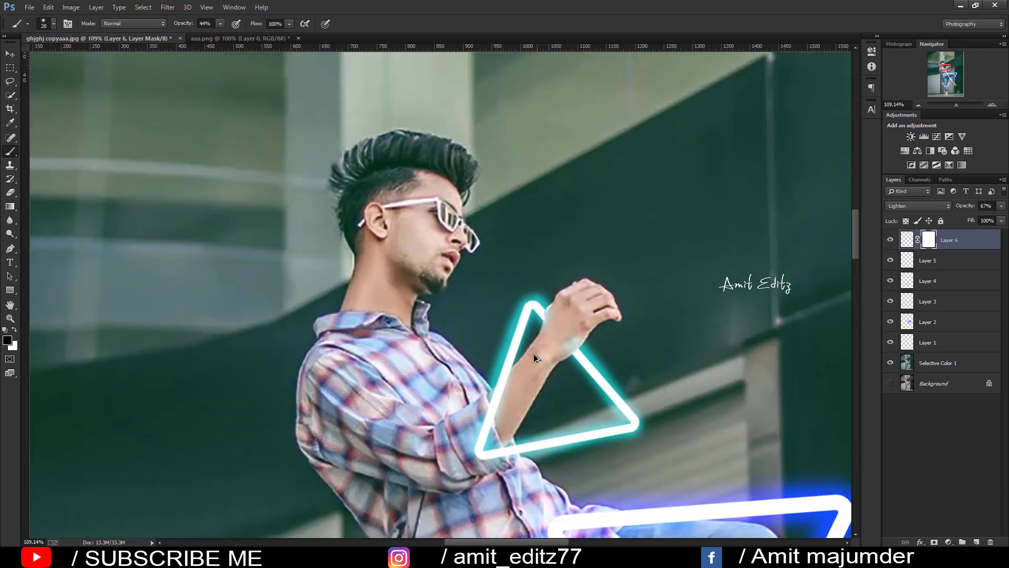
scroll(531, 358, "down", 4)
scroll(530, 358, "down", 4)
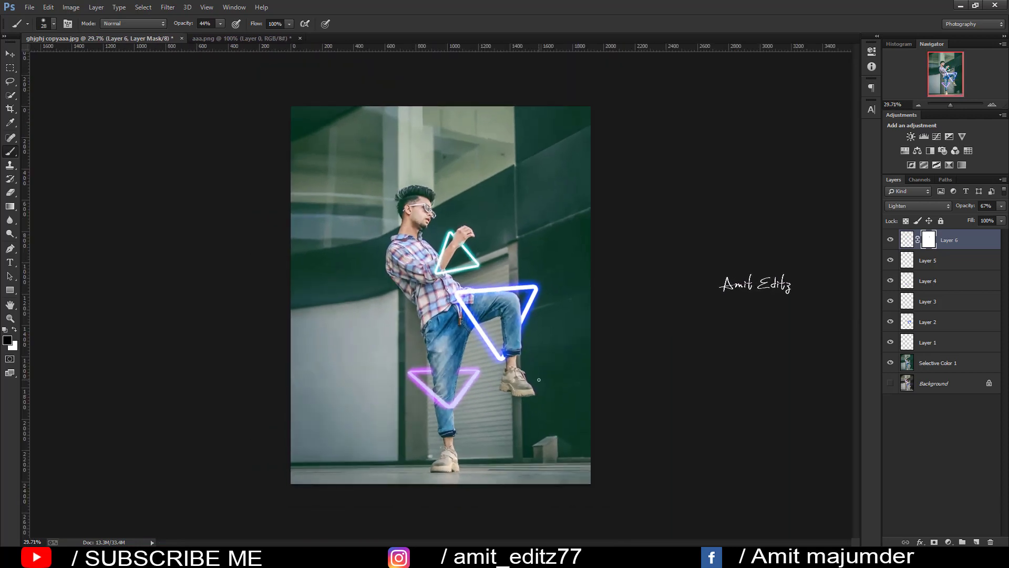
scroll(539, 317, "up", 1)
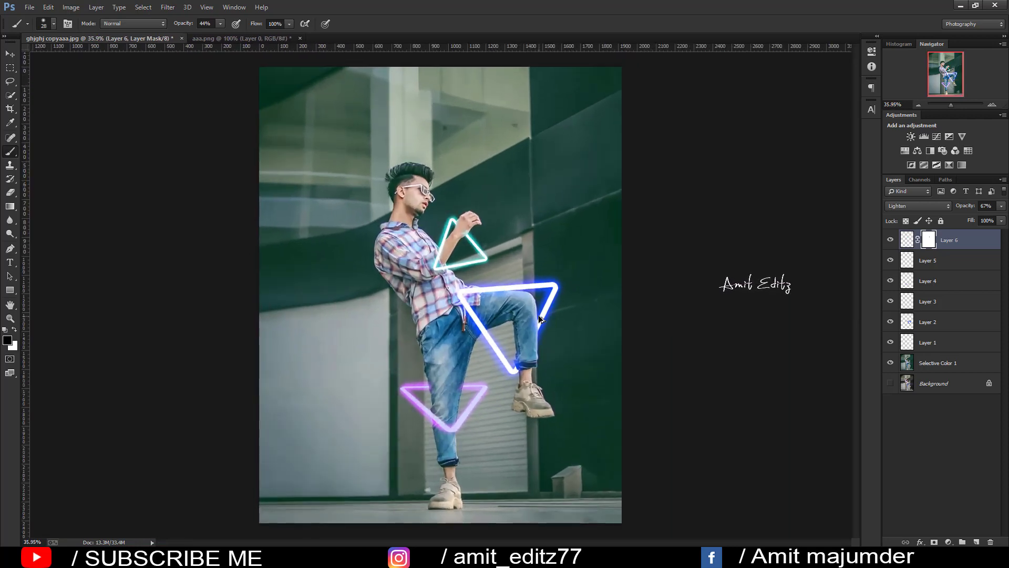
right_click(930, 247)
Step: Apply Layer 6's mask permanently to the layer
left_click(904, 262)
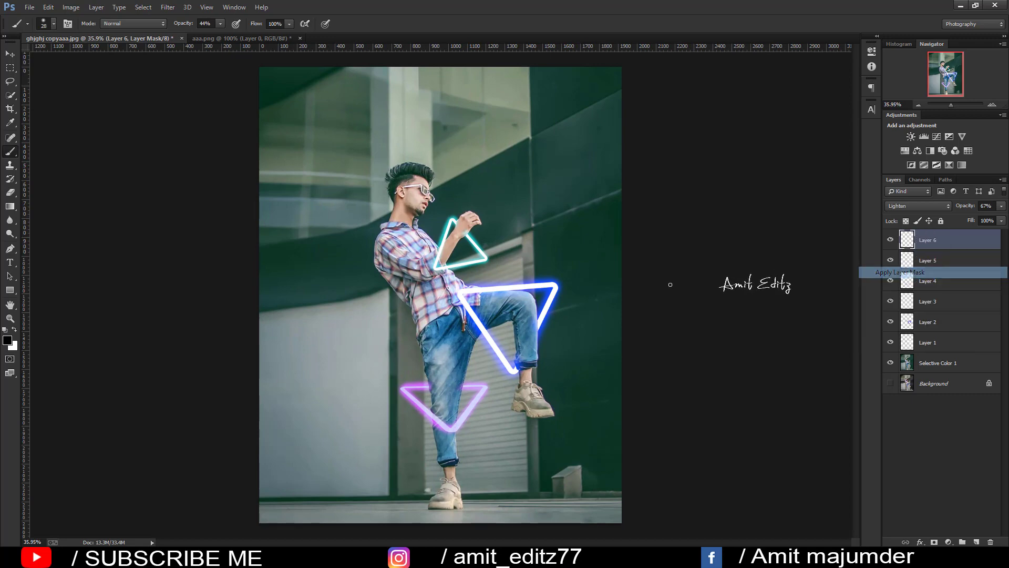
scroll(408, 284, "up", 1)
scroll(408, 283, "up", 1)
scroll(452, 217, "up", 1)
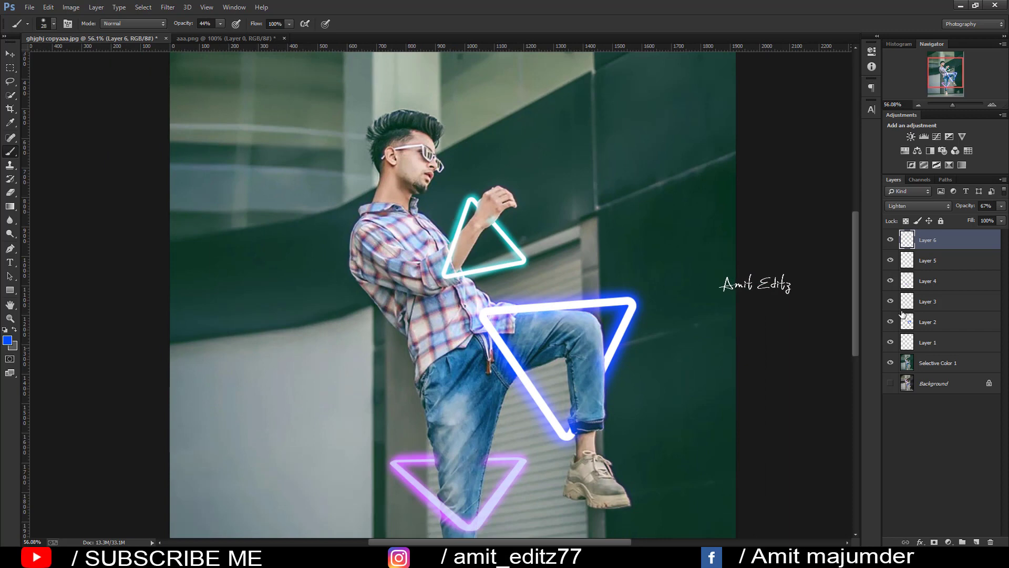
scroll(460, 409, "down", 1)
scroll(460, 409, "down", 2)
scroll(461, 409, "up", 2)
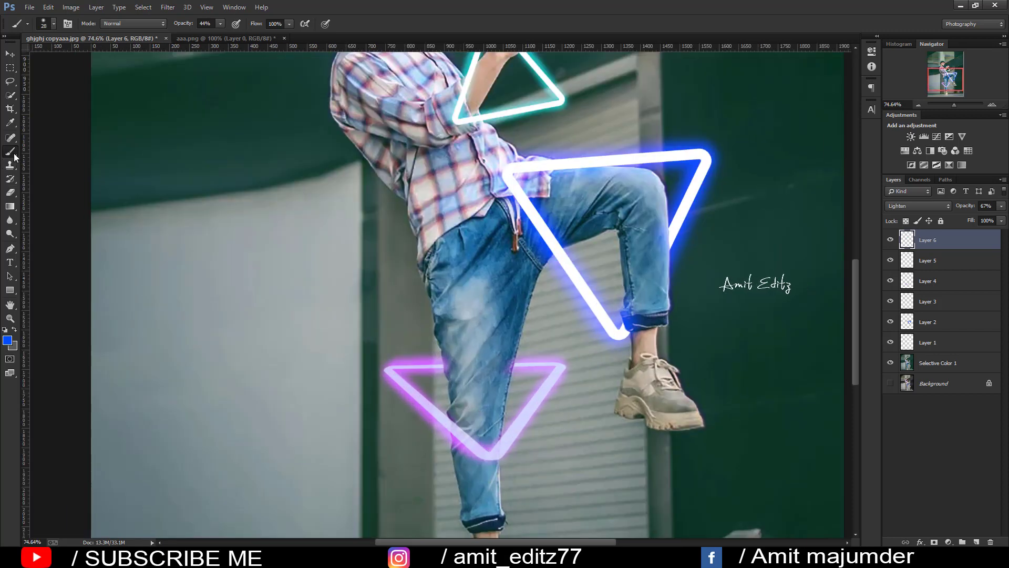
scroll(571, 216, "down", 2)
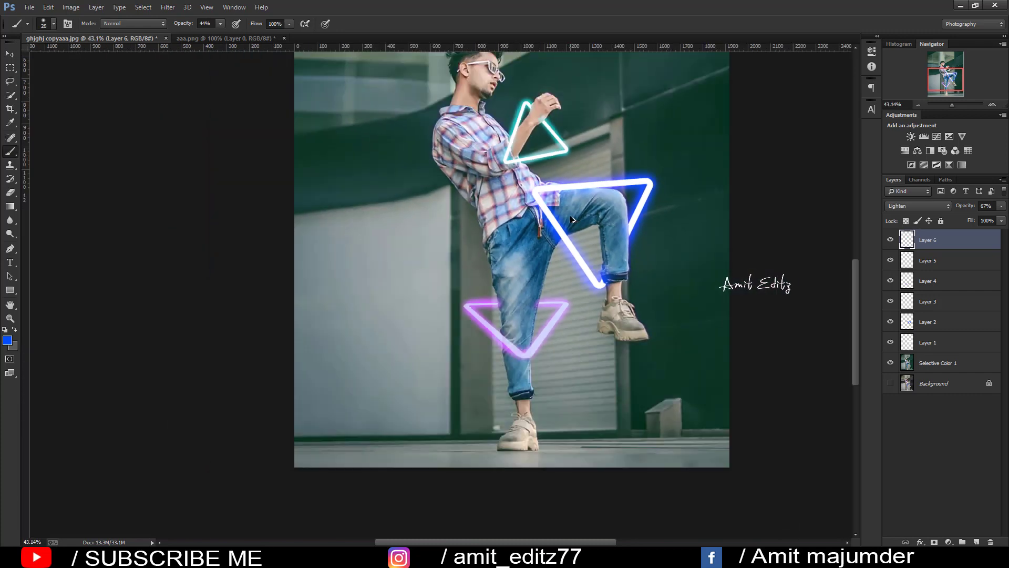
Step: Stamp all visible layers into a merged copy, then undo it
key("ctrl+alt+shift+e")
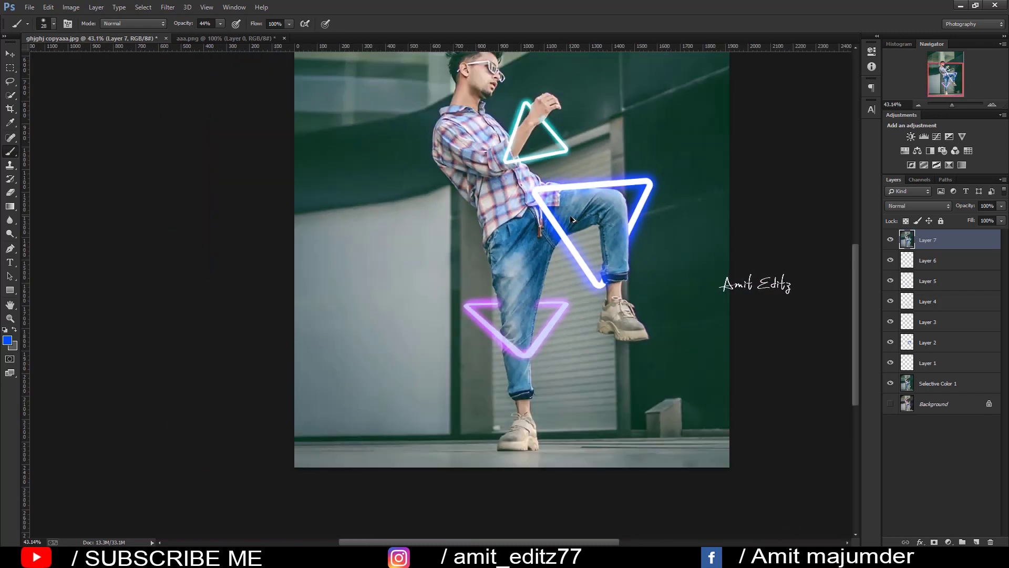
key("ctrl+0")
key("ctrl+z")
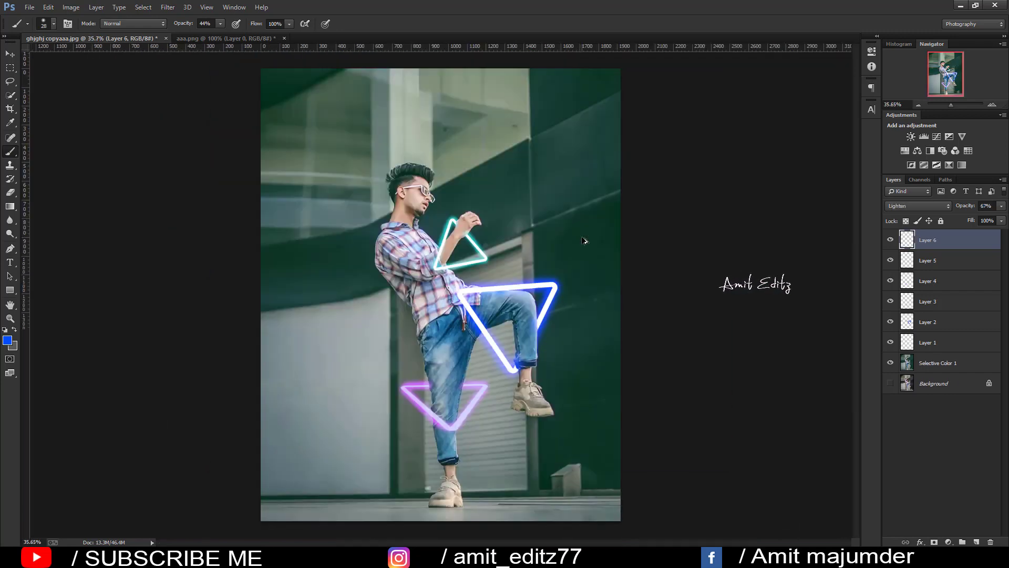
scroll(549, 225, "up", 1)
Step: Open the instagram bokeh image and move it into the photo as Layer 7, then close its window
left_click(29, 7)
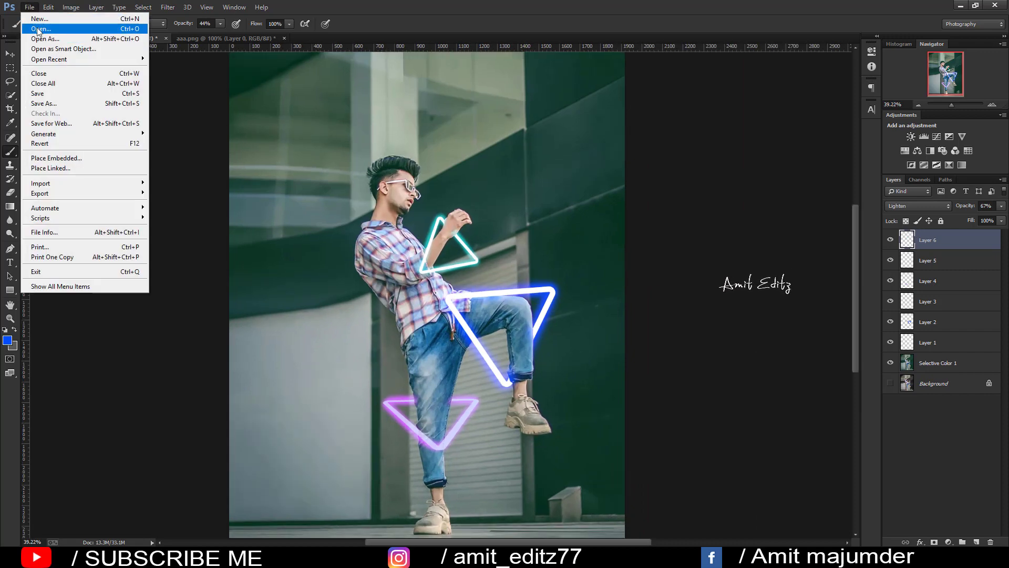
left_click(41, 29)
left_click(493, 162)
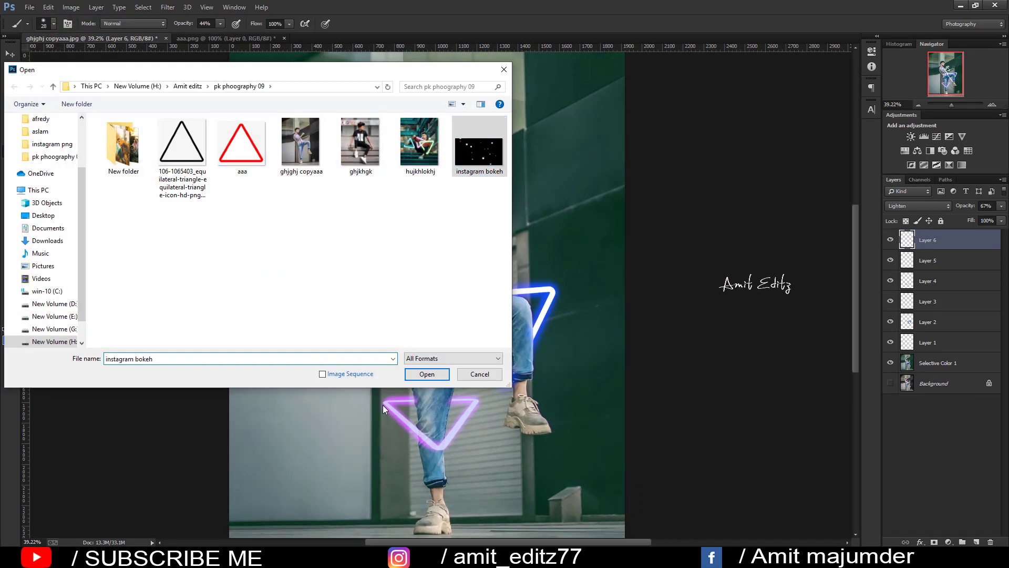
left_click(421, 372)
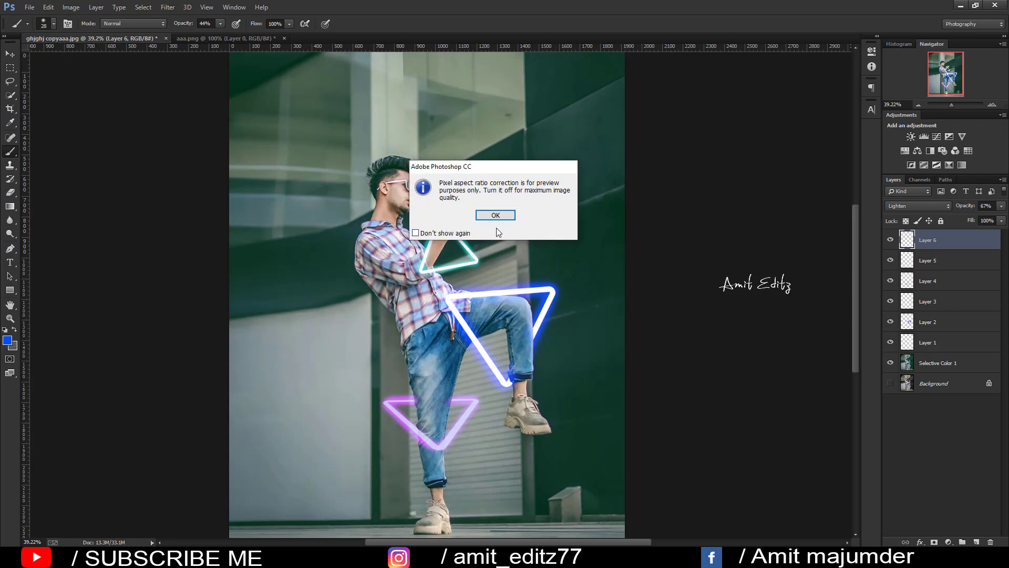
key("Return")
left_click_drag(247, 178, 463, 316)
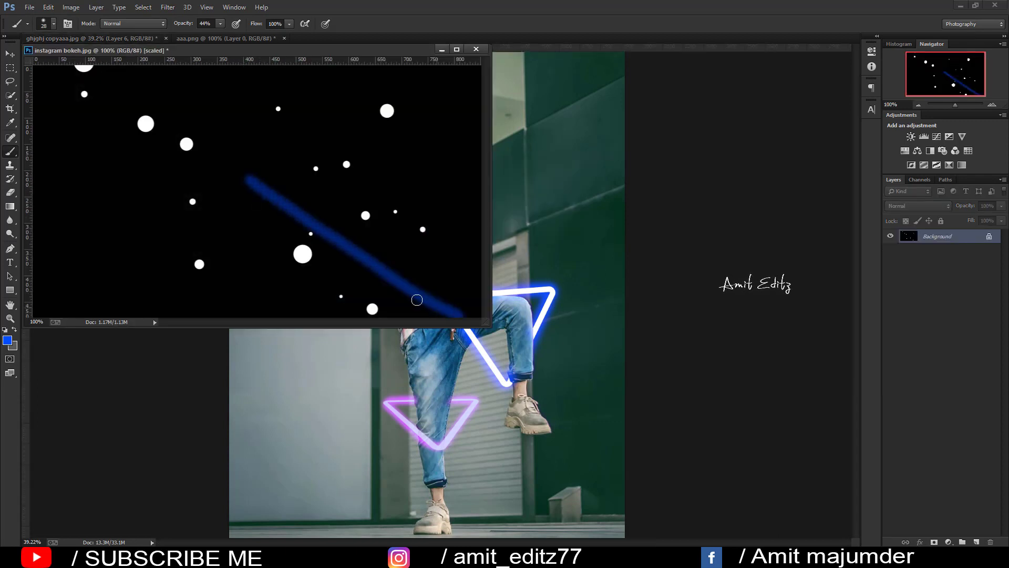
key("ctrl+z")
left_click(9, 54)
left_click_drag(291, 200, 466, 371)
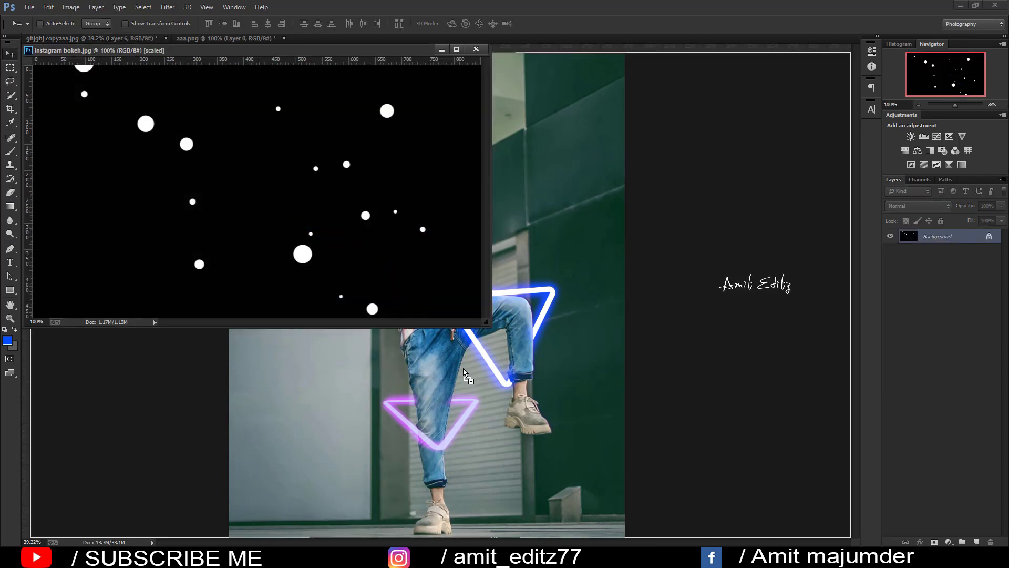
left_click(476, 49)
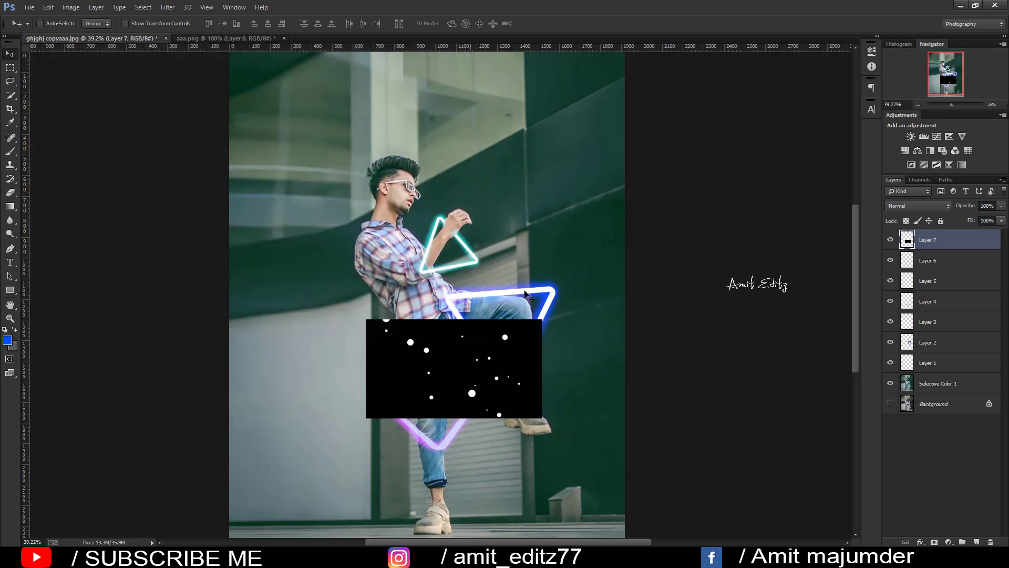
Step: Blend Layer 7 in Screen mode and scale the bokeh to about 188% around the man's upper body
left_click(904, 208)
left_click(902, 285)
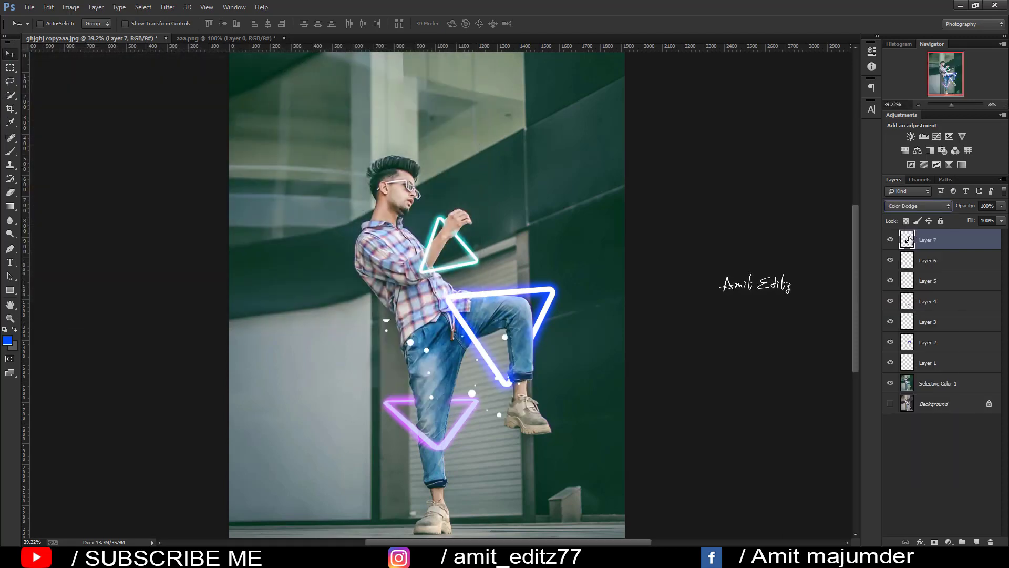
left_click(919, 208)
left_click(902, 284)
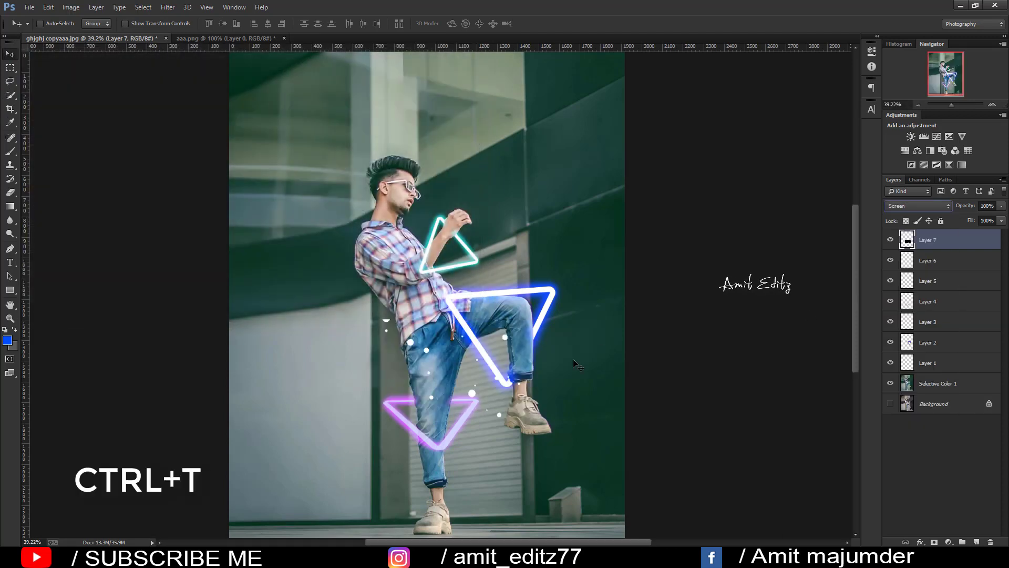
left_click_drag(541, 376, 470, 302)
key("ctrl+t")
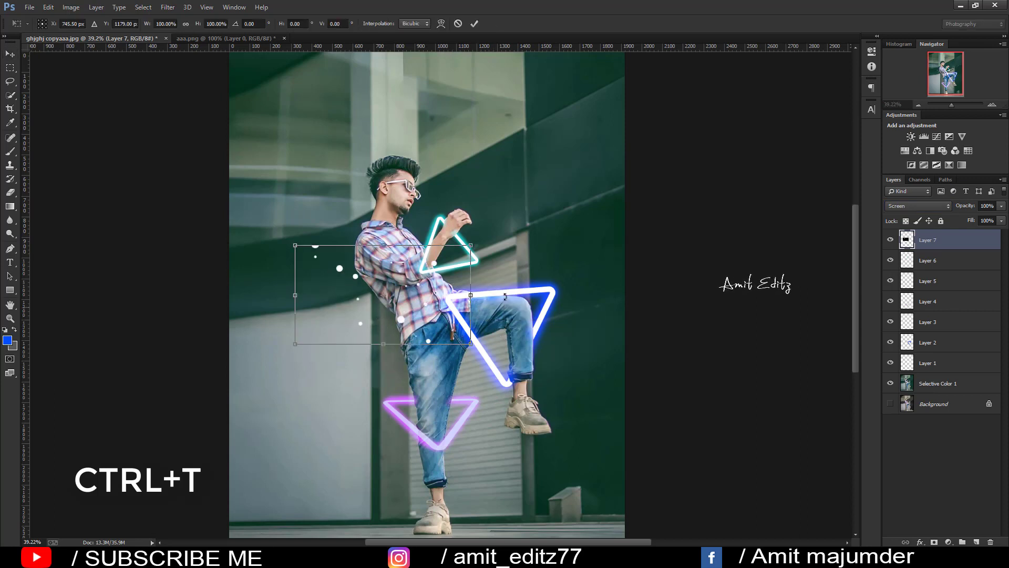
left_click_drag(471, 243, 637, 151)
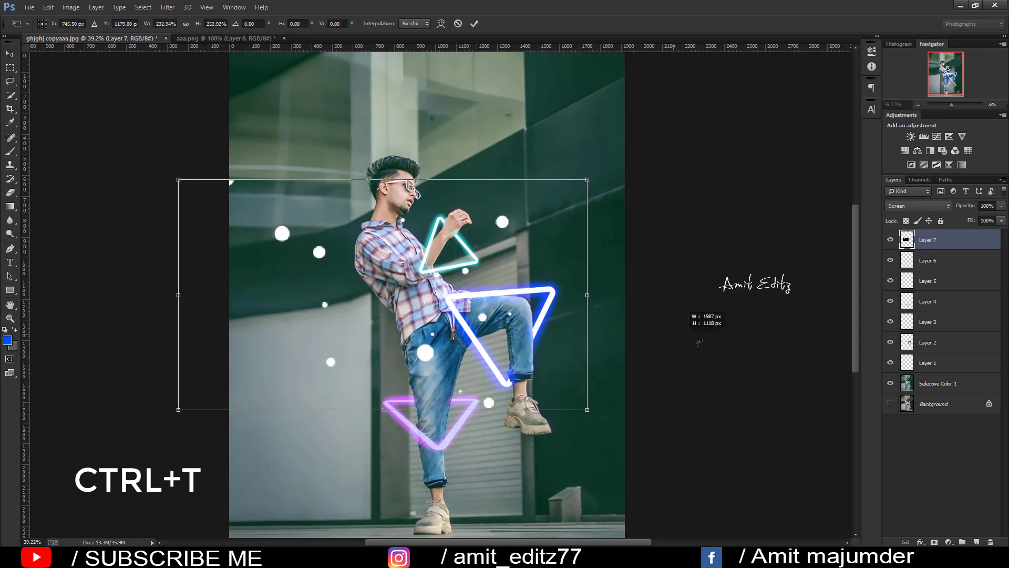
left_click_drag(528, 336, 549, 257)
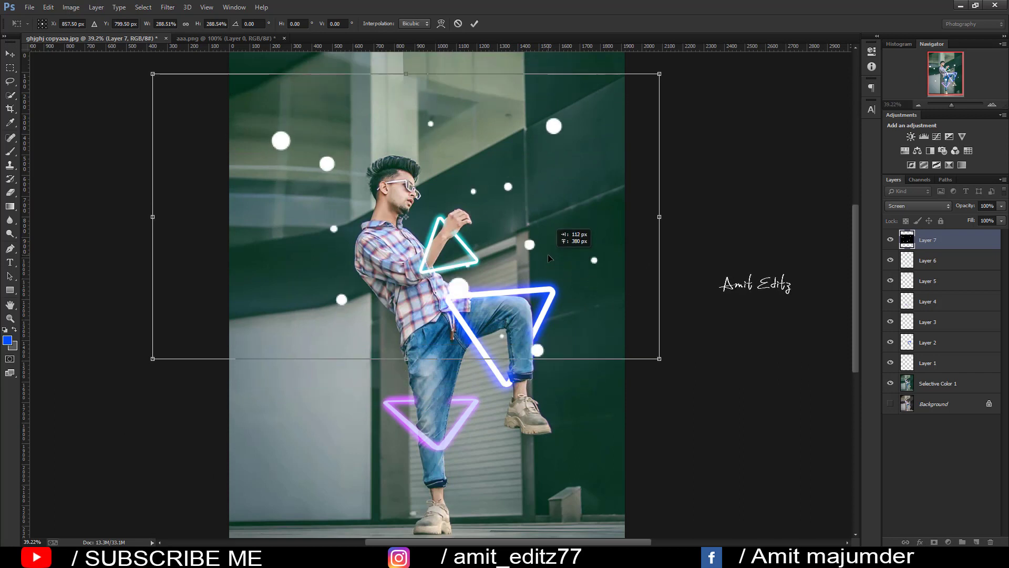
mouse_move(658, 357)
left_mouse_down()
mouse_move(574, 307)
mouse_move(552, 351)
mouse_move(528, 331)
mouse_move(536, 322)
mouse_move(577, 332)
left_mouse_up()
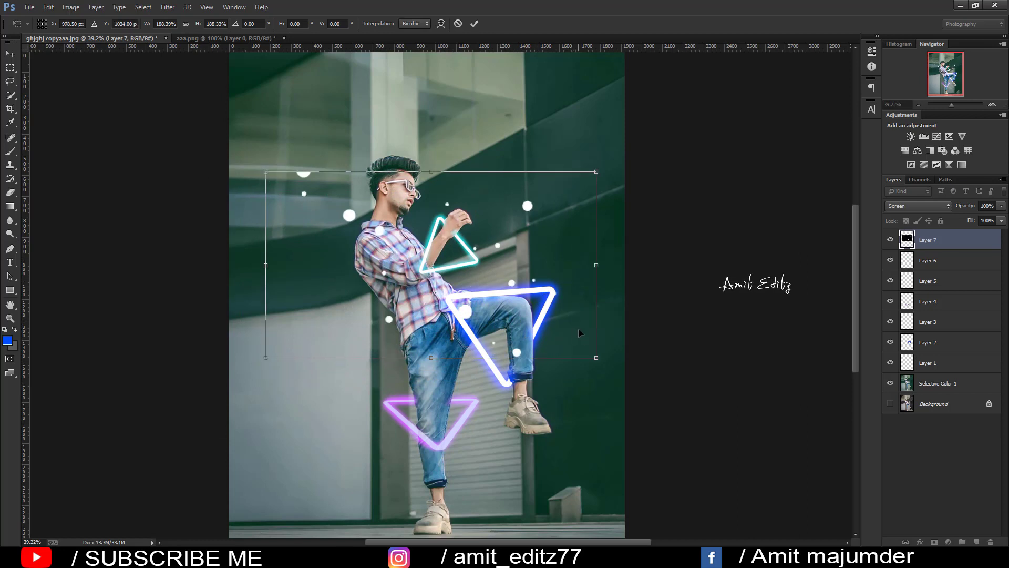
Step: Mask out the cut-off bokeh half-circle near the head and a stray dot on Layer 7
key("Return")
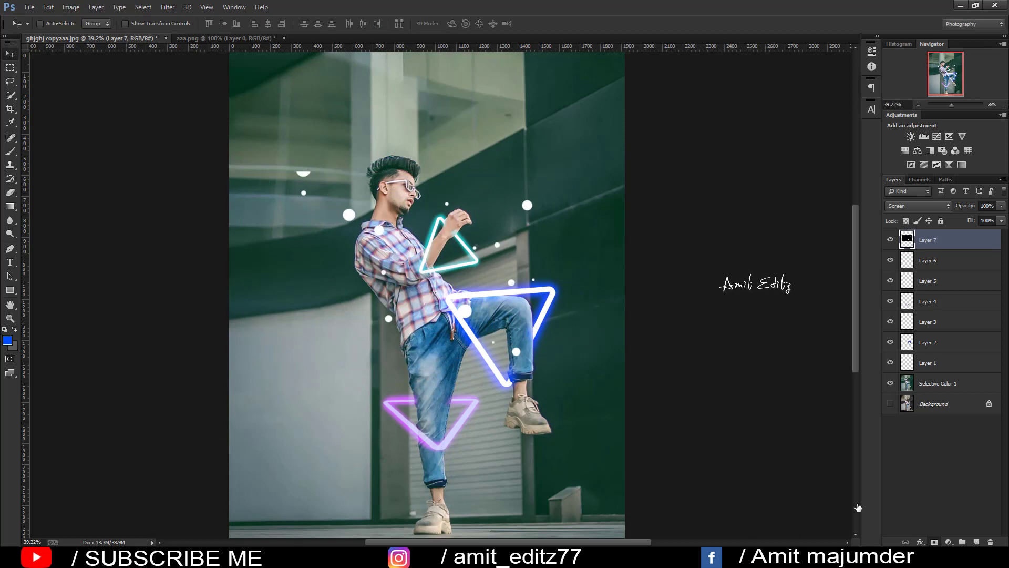
left_click(934, 541)
left_click(10, 192)
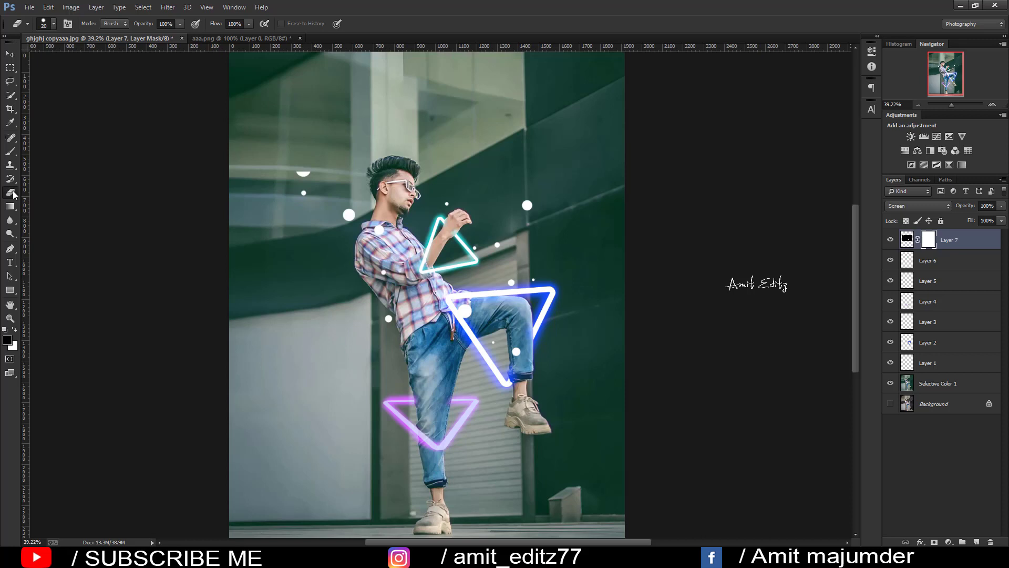
left_click(12, 152)
left_click_drag(297, 173, 309, 173)
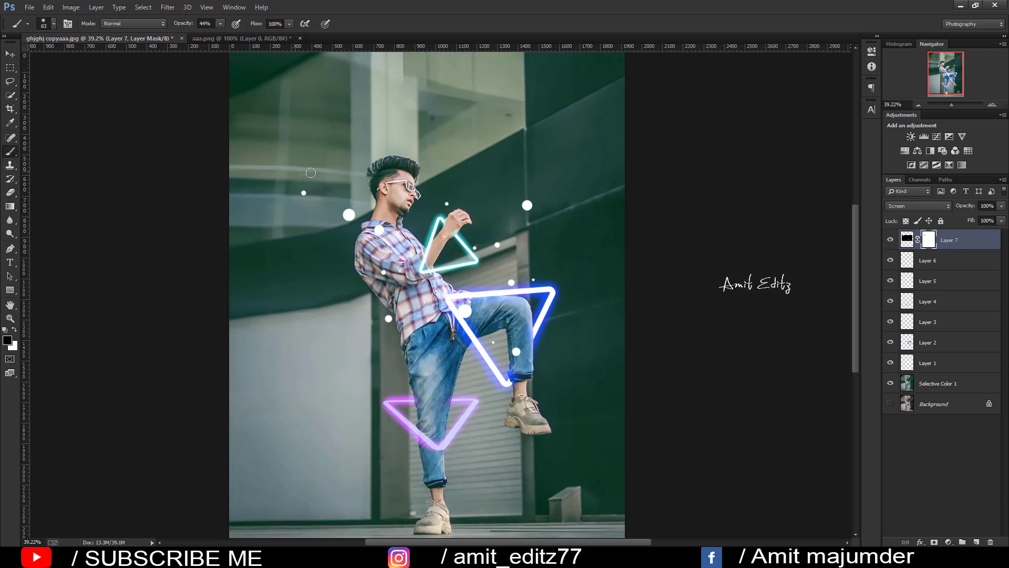
left_click_drag(468, 319, 457, 311)
scroll(443, 278, "up", 1)
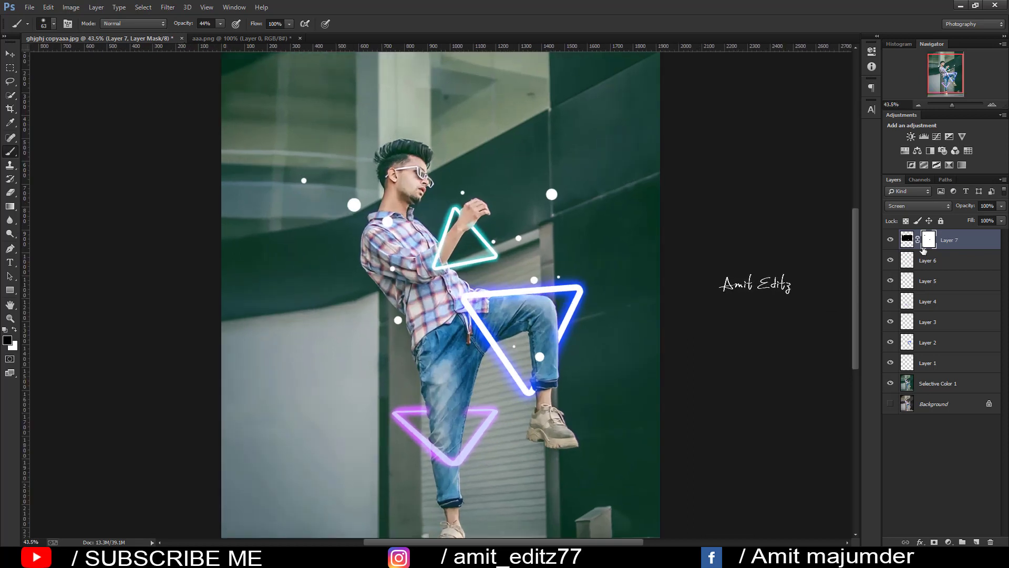
Step: Apply Layer 7's mask permanently with Apply Layer Mask
right_click(928, 241)
left_click(913, 274)
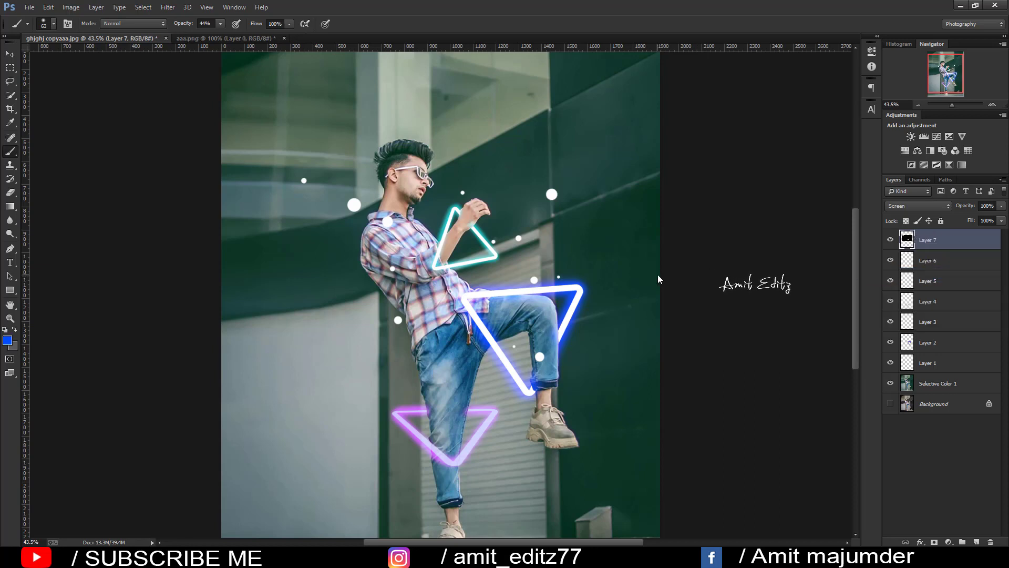
scroll(604, 287, "down", 3)
scroll(595, 293, "up", 1)
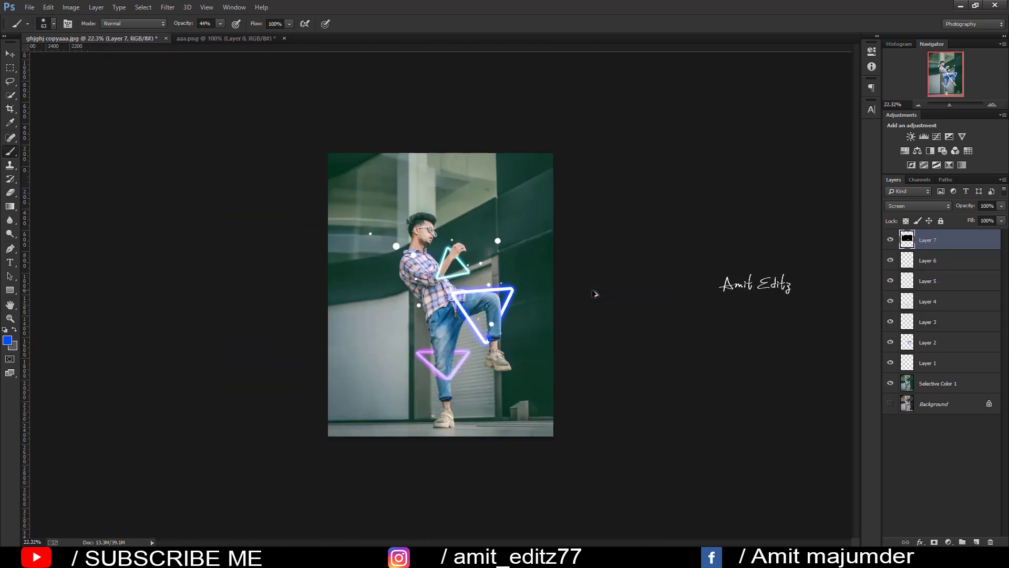
key("ctrl+z")
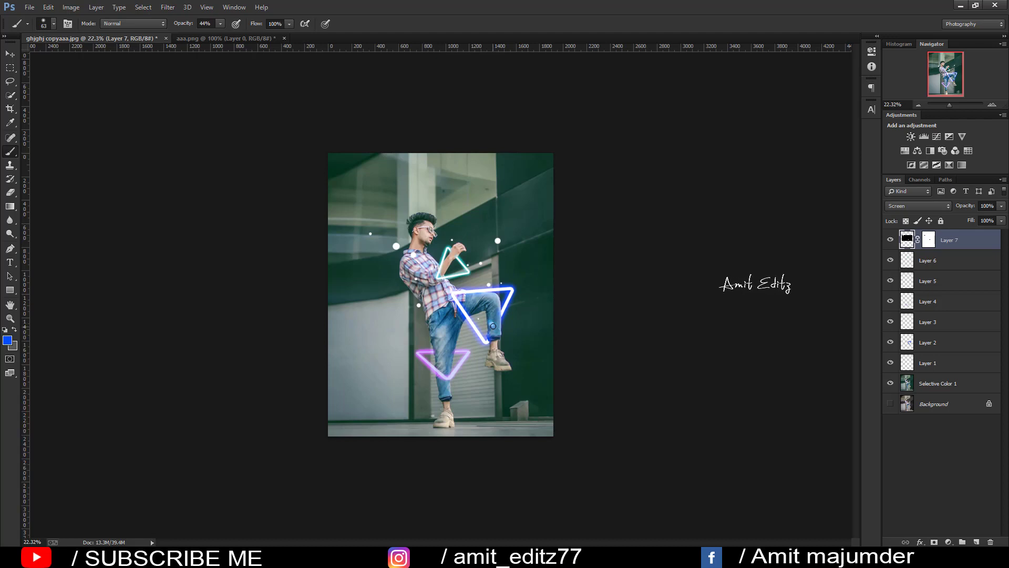
scroll(504, 342, "up", 3)
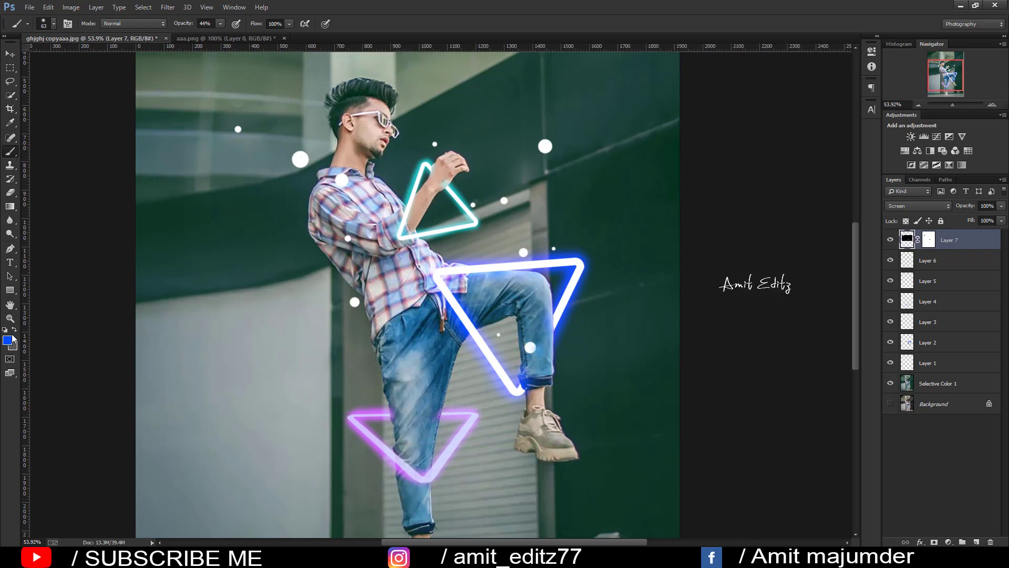
left_click(929, 240)
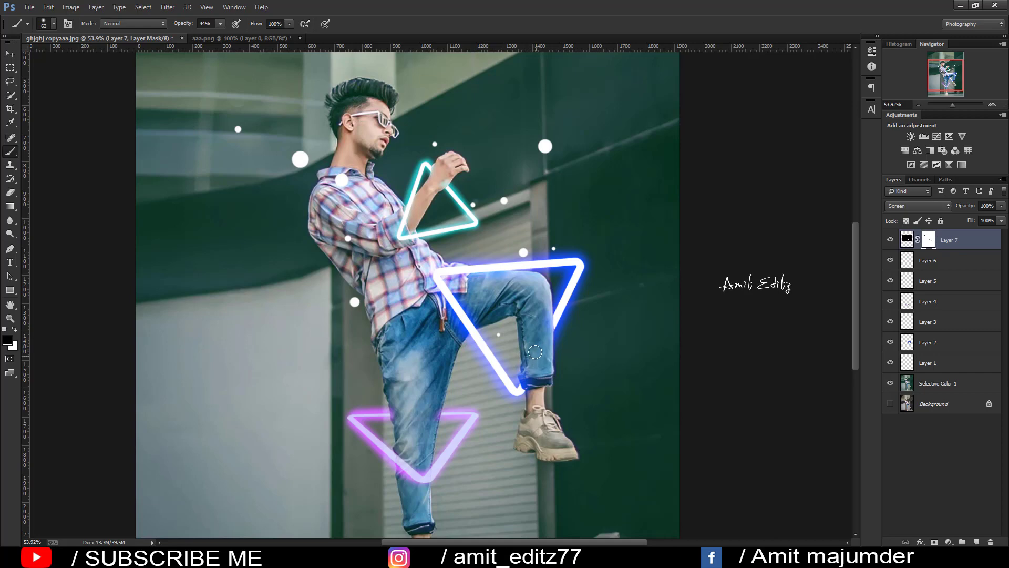
scroll(529, 345, "down", 3)
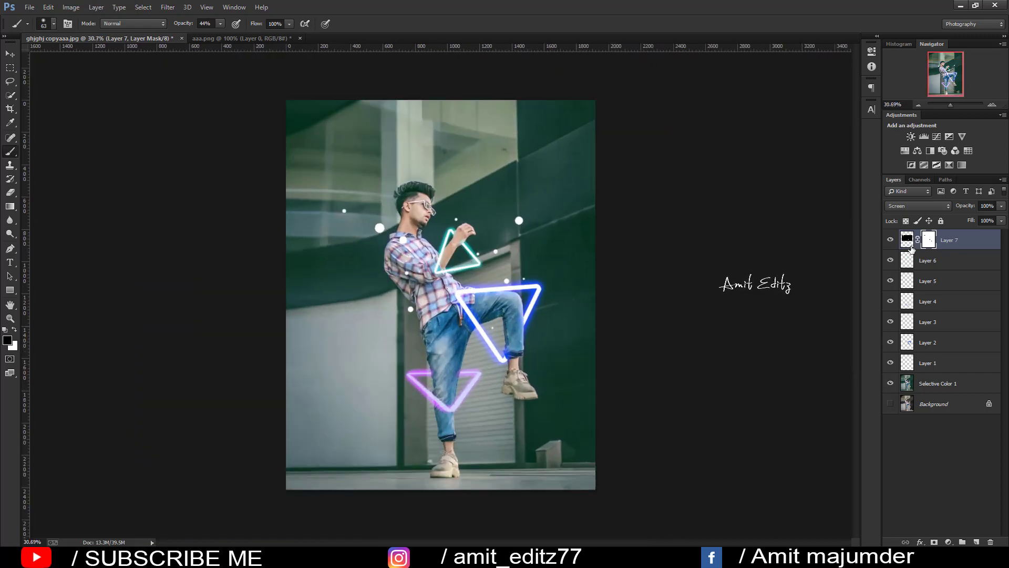
right_click(927, 243)
left_click(893, 275)
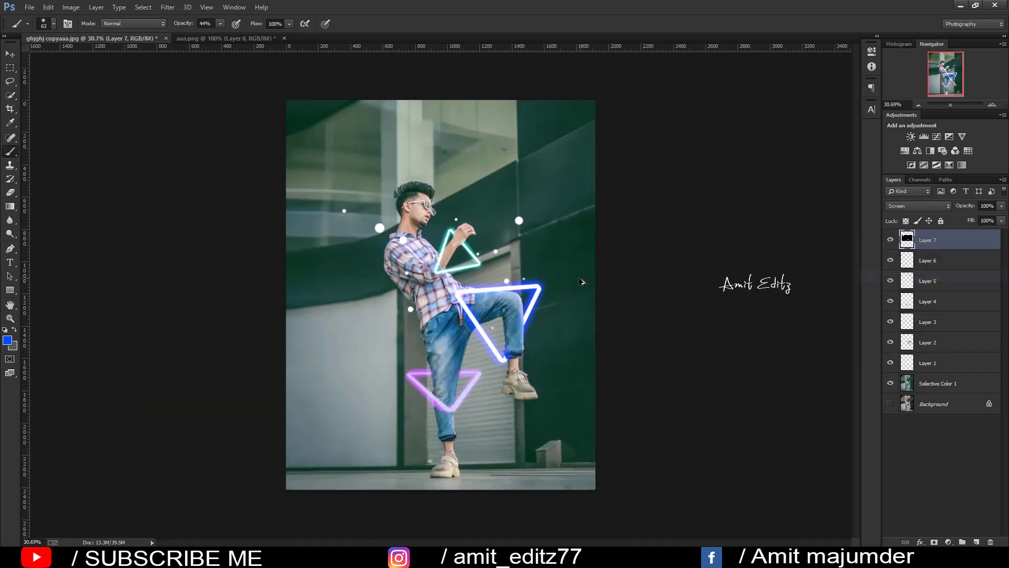
scroll(582, 283, "up", 1)
scroll(581, 283, "down", 1)
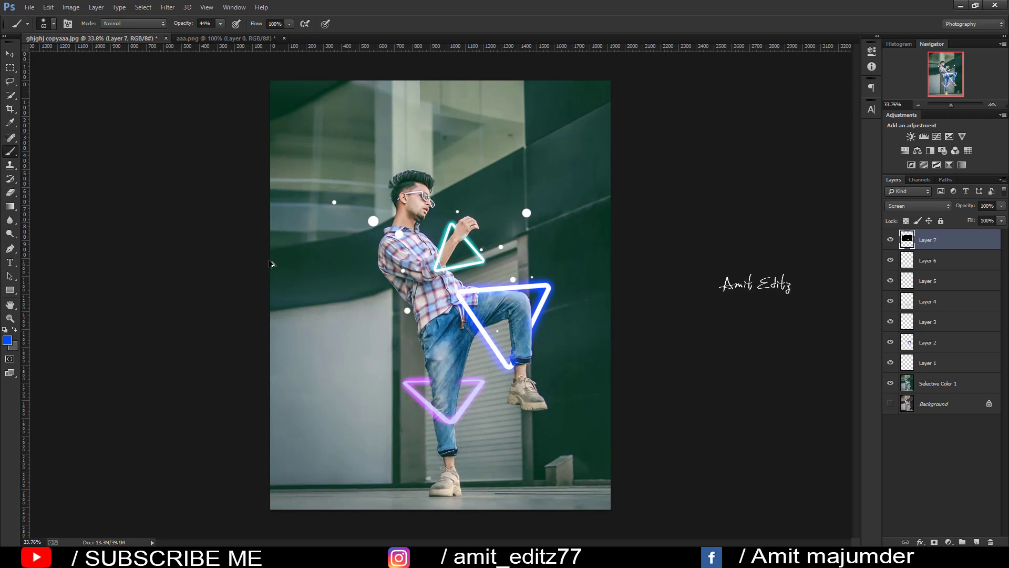
scroll(271, 264, "up", 2)
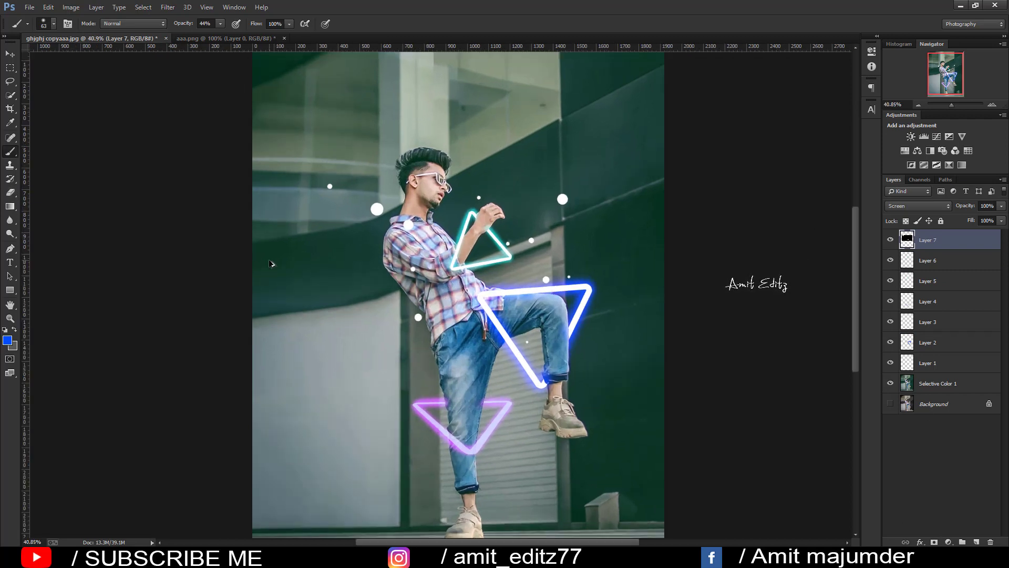
Step: Create Layer 8 in Lighten mode and dab soft blue glows on the dots at 58% brush opacity
left_click(977, 542)
left_click(917, 205)
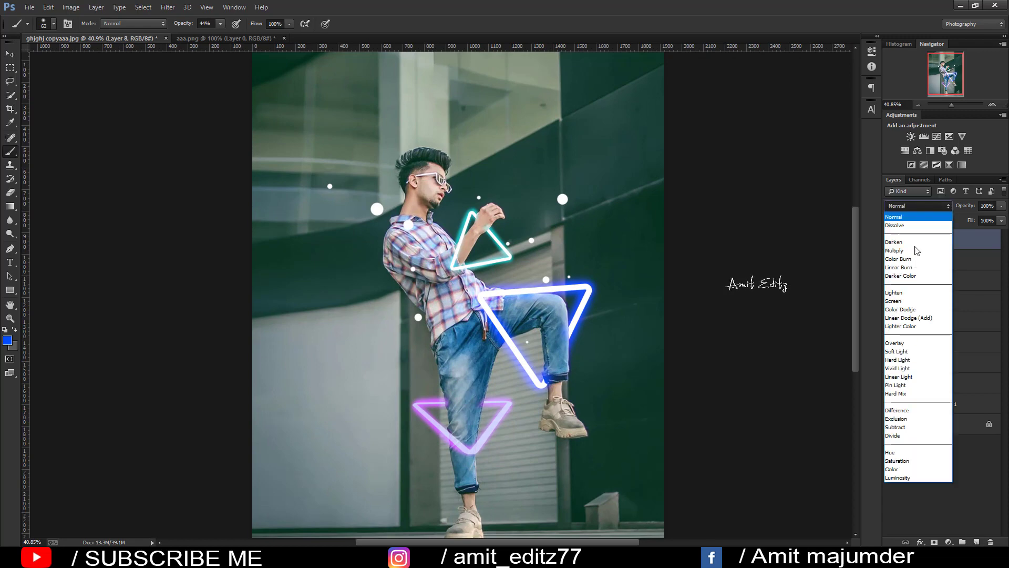
left_click(917, 293)
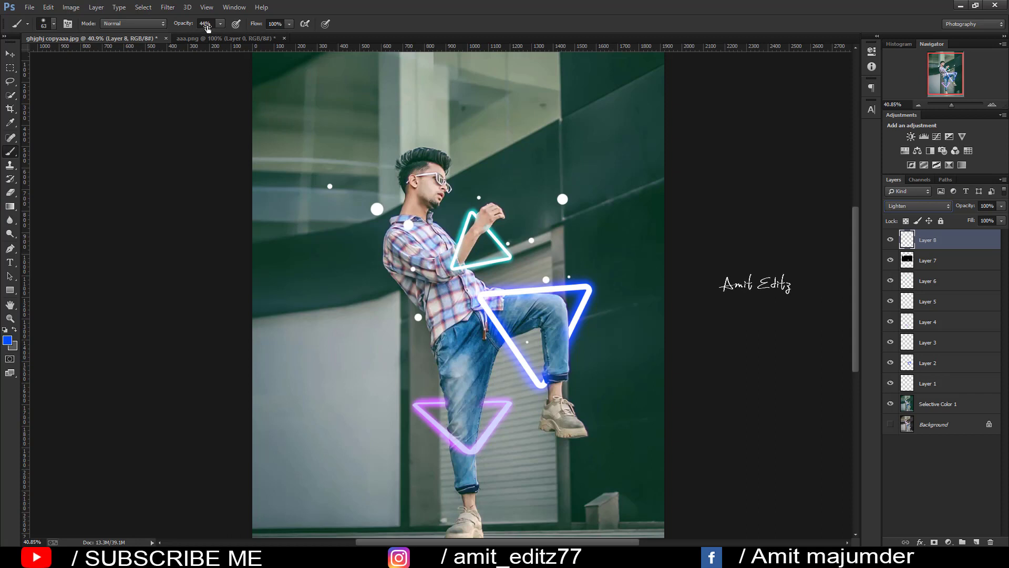
left_click_drag(207, 28, 214, 27)
left_click(547, 278)
left_click(562, 200)
Step: Switch the foreground to purple and add a glow around the dot beside the shirt
left_click(7, 341)
left_click(887, 290)
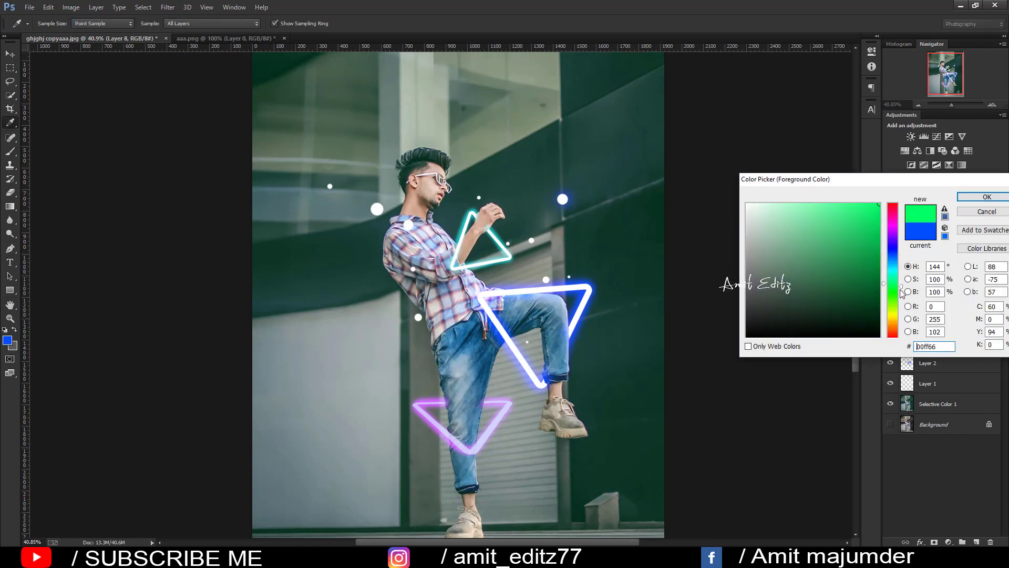
left_click_drag(892, 262, 893, 238)
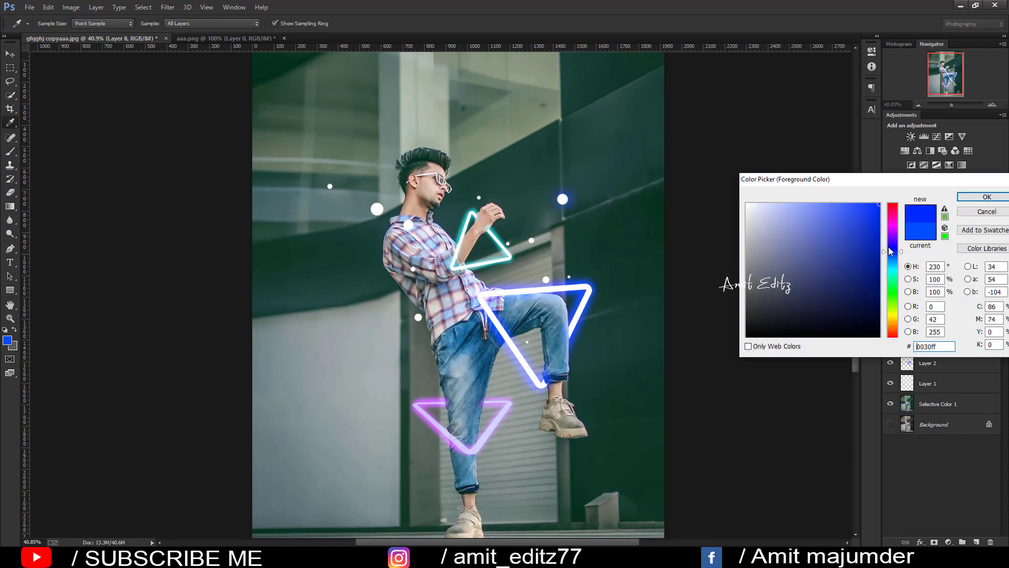
left_click(987, 197)
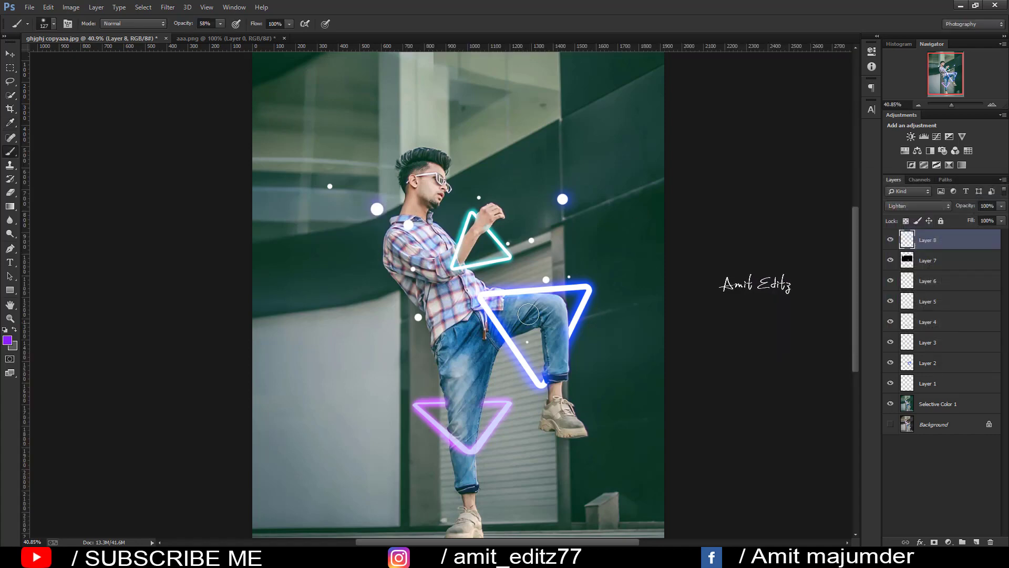
left_click(415, 318)
key("bracketleft")
key("bracketleft")
key("bracketleft")
Step: Pick a bright, fully saturated teal and paint a small glow near the raised hand
left_click(7, 340)
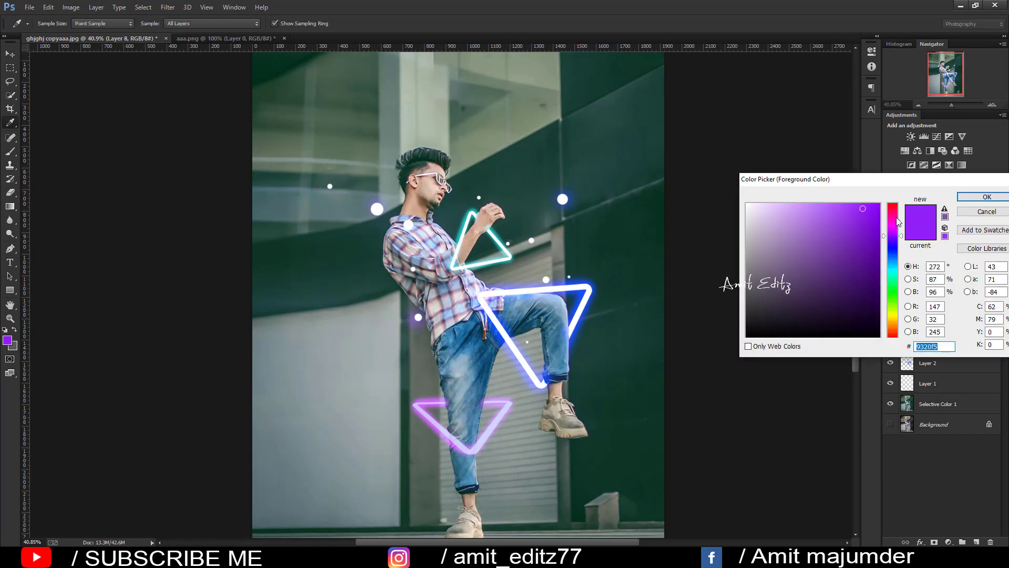
left_click_drag(900, 210, 900, 198)
left_click_drag(894, 237, 893, 293)
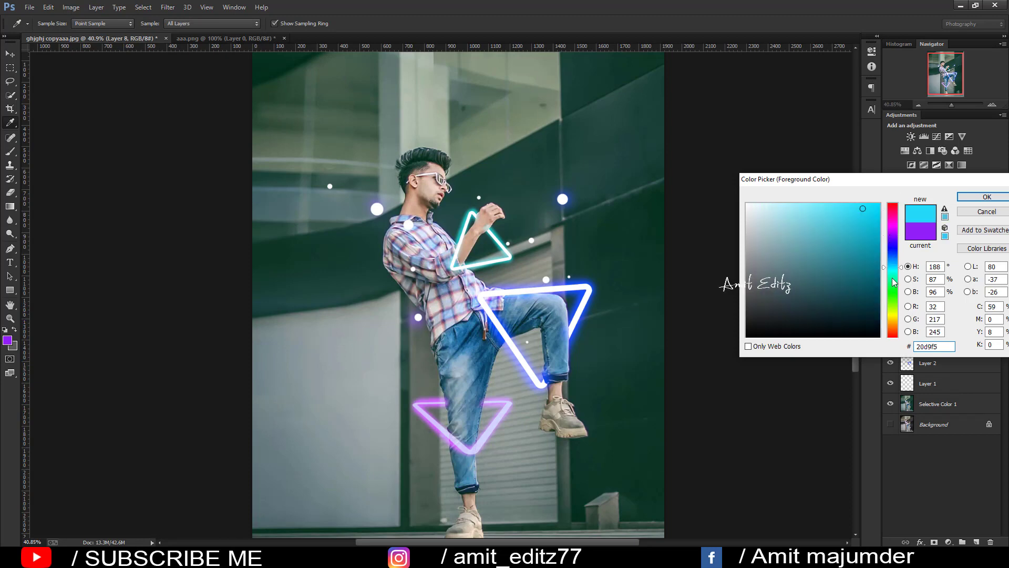
left_click(897, 264)
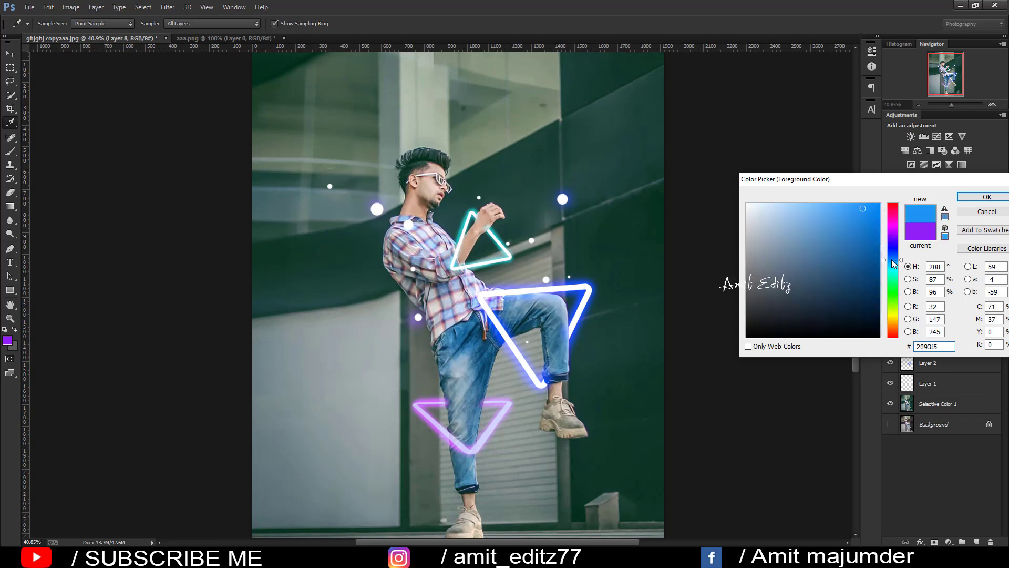
left_click_drag(894, 262, 889, 265)
left_click_drag(862, 209, 879, 204)
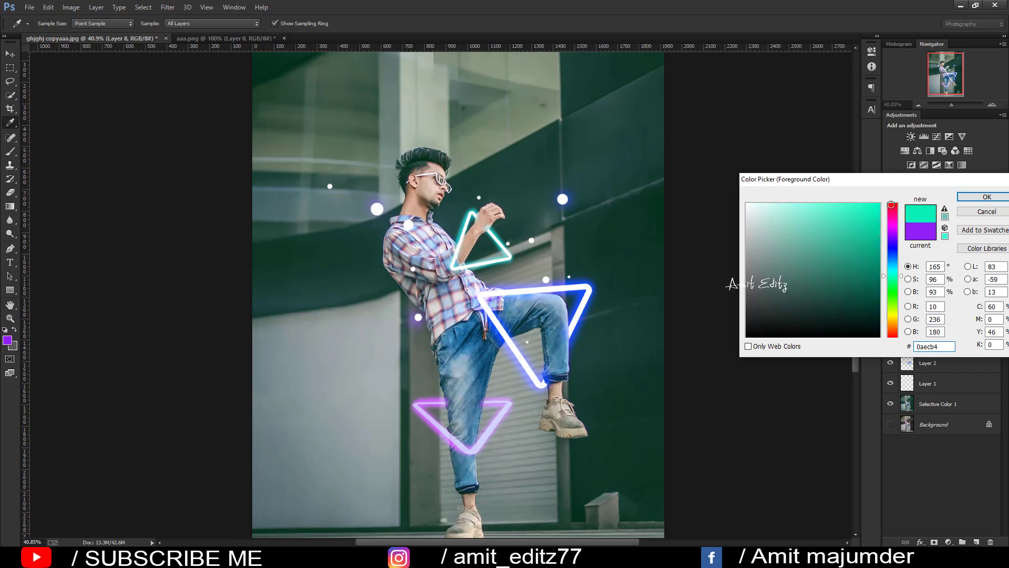
left_click(986, 197)
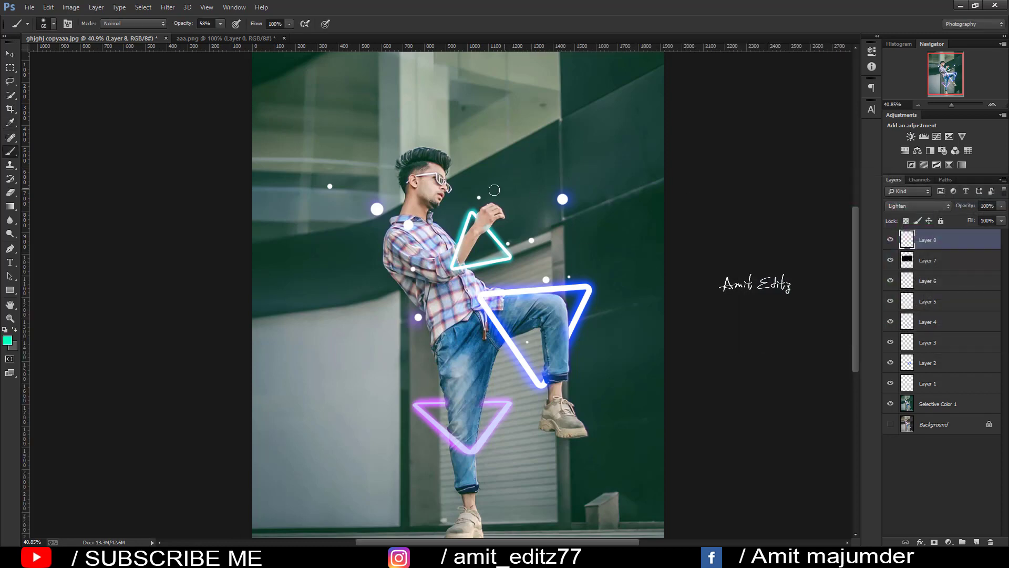
left_click(478, 196)
Step: Shrink the brush to about 34 px
key("bracketleft")
key("bracketleft")
key("bracketleft")
right_click(535, 241, "alt")
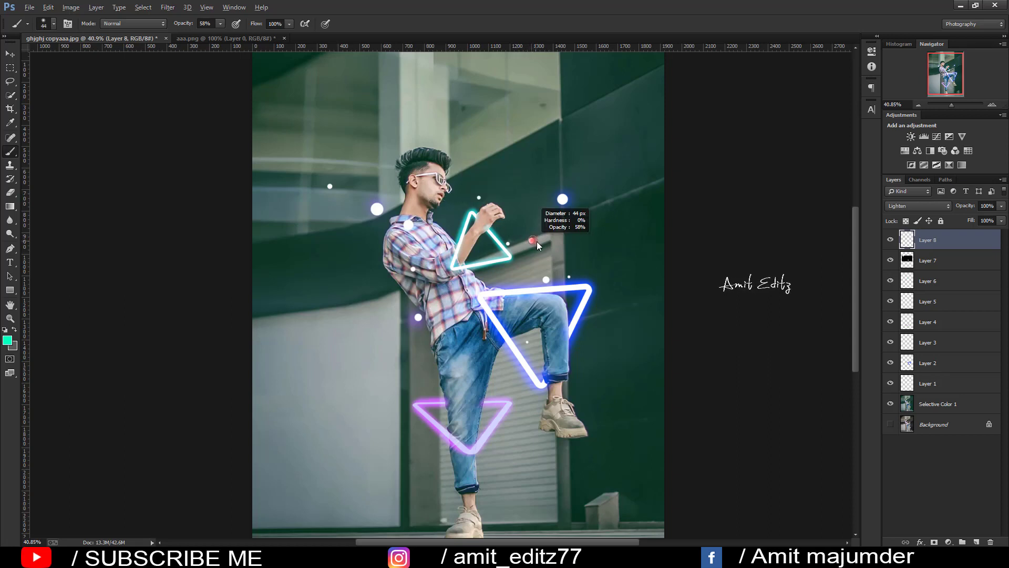
right_click(533, 240, "alt")
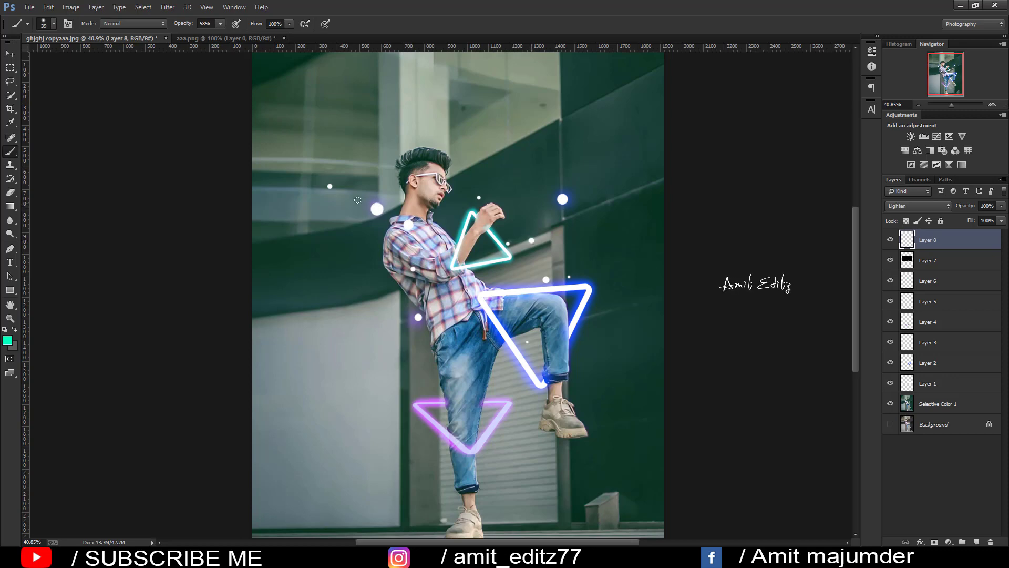
scroll(464, 322, "down", 3)
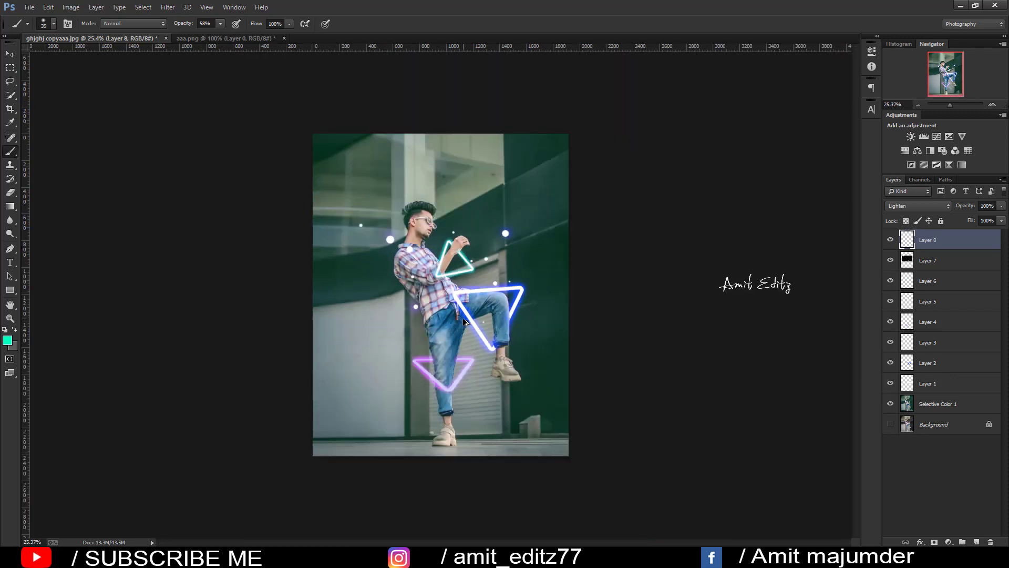
scroll(526, 326, "up", 2)
scroll(644, 330, "down", 4)
scroll(643, 329, "up", 2)
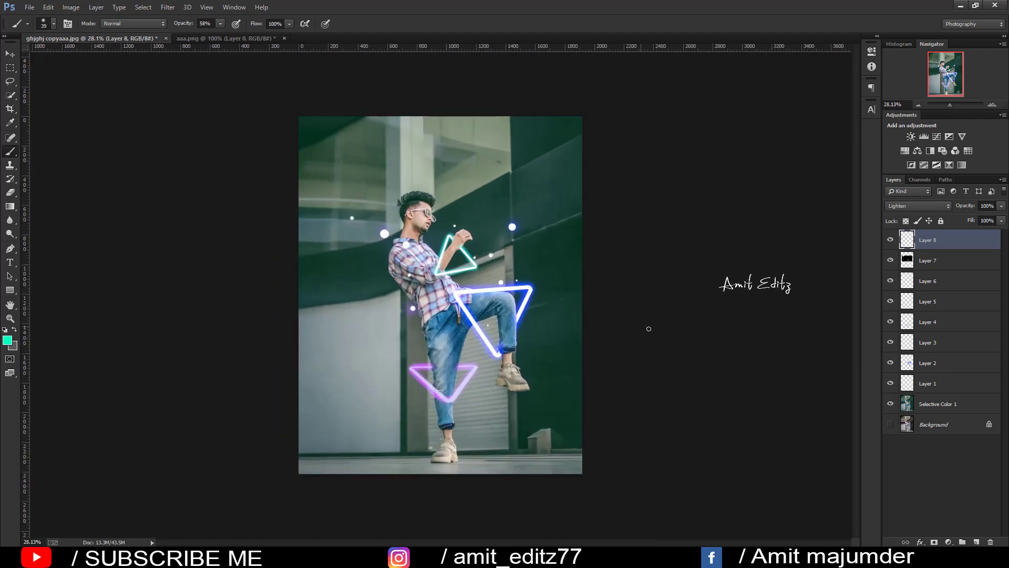
Step: Stamp visible layers into Layer 9 and, in Camera Raw, raise contrast and Oranges luminance to +13
key("ctrl+alt+shift+e")
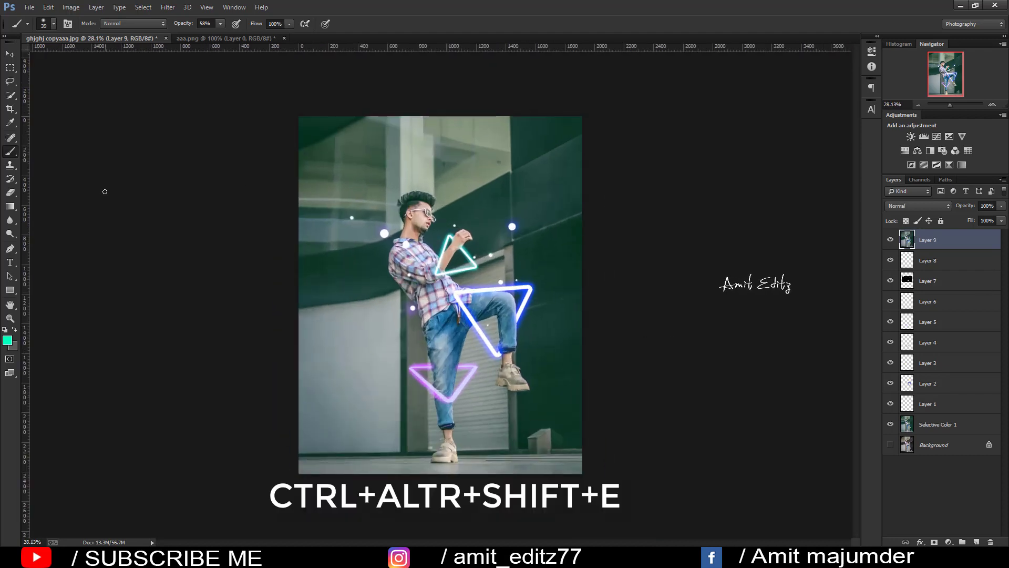
left_click(10, 109)
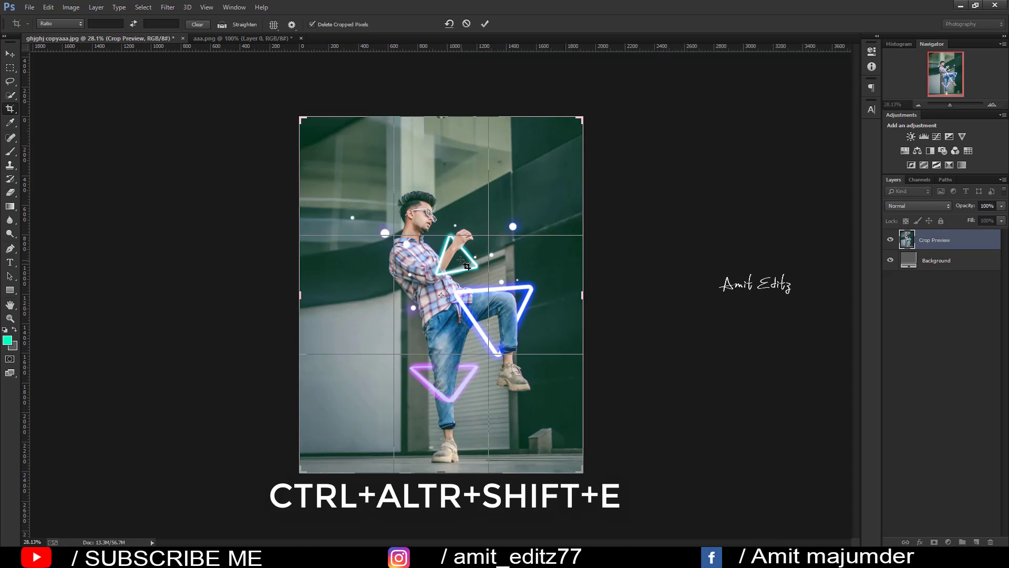
left_click(167, 7)
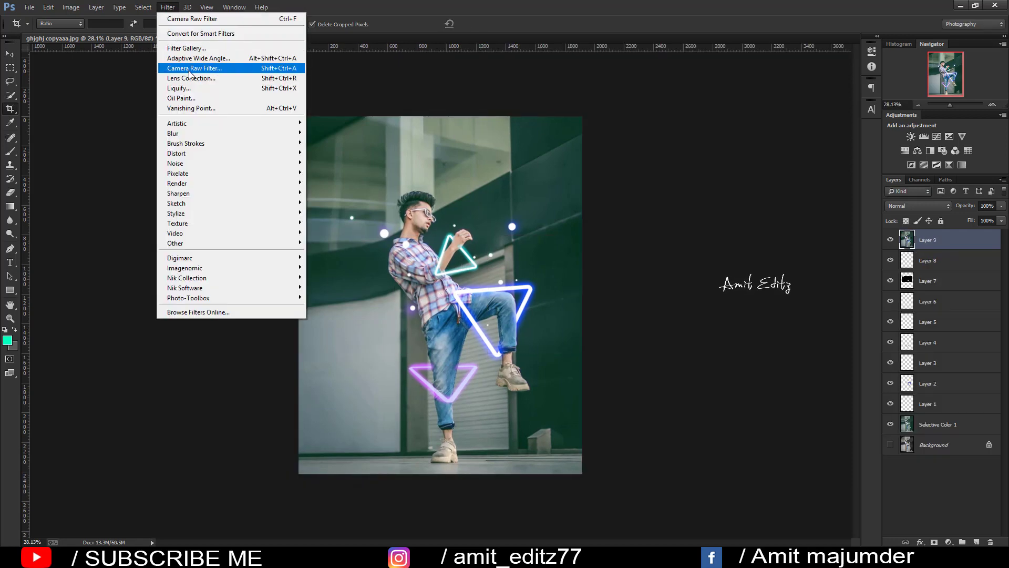
left_click(189, 68)
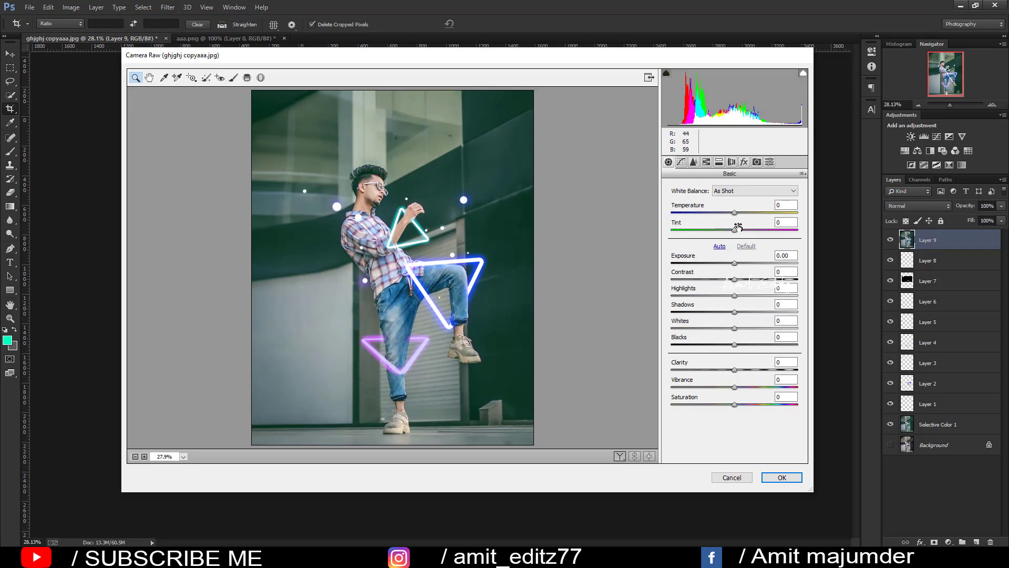
mouse_move(735, 279)
left_mouse_down()
mouse_move(761, 282)
mouse_move(747, 279)
mouse_move(710, 312)
mouse_move(743, 312)
mouse_move(710, 329)
mouse_move(754, 344)
mouse_move(736, 370)
mouse_move(752, 388)
left_mouse_up()
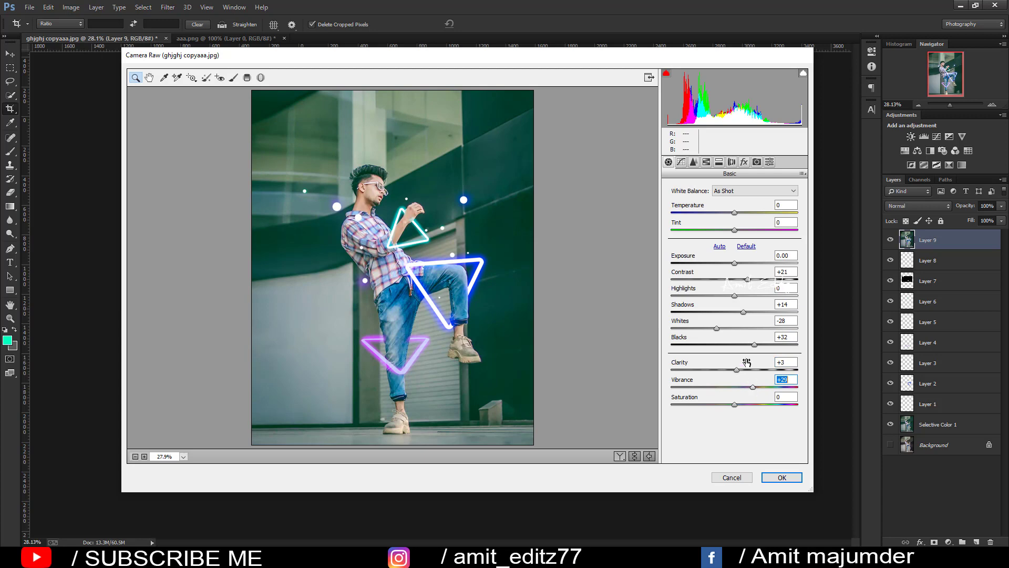
left_click(706, 162)
left_click(731, 203)
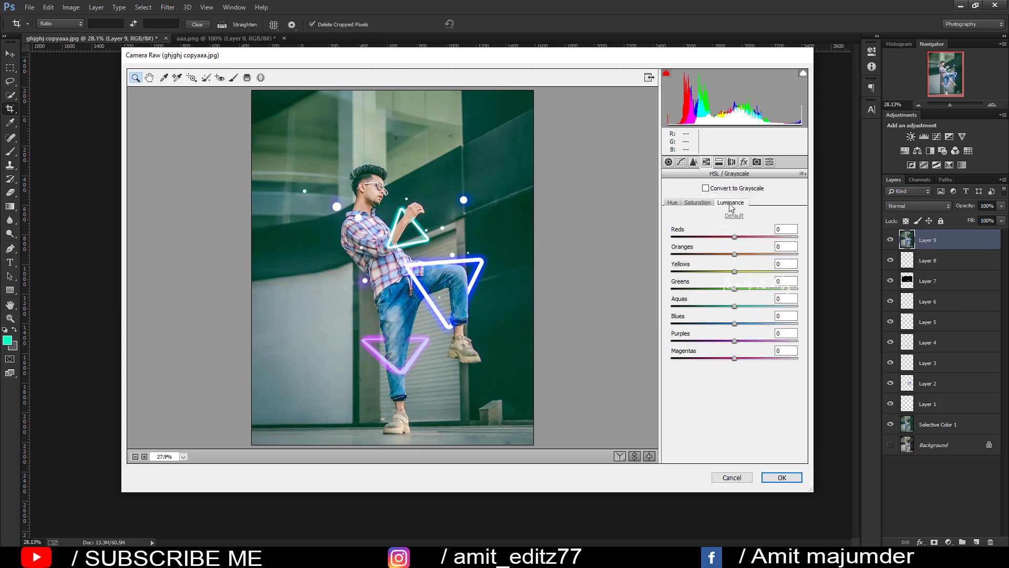
left_click_drag(734, 255, 743, 254)
Step: Shift the Blue Primary hue and Green Primary hue to +35, sharpen to 29, add a -5 vignette, and apply
left_click(755, 162)
mouse_move(734, 359)
left_mouse_down()
mouse_move(713, 359)
mouse_move(741, 381)
left_mouse_up()
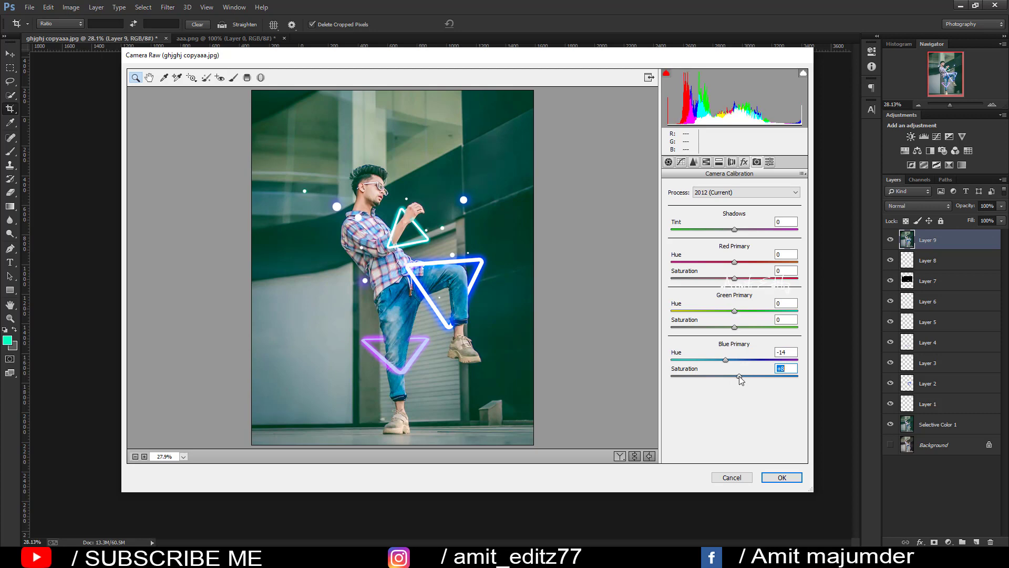
left_click_drag(734, 310, 756, 311)
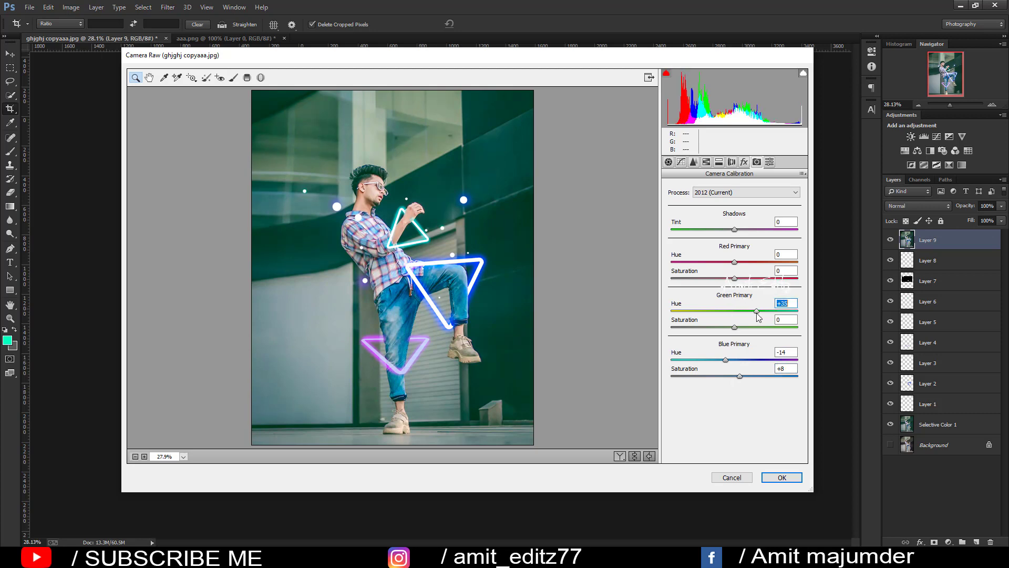
left_click(694, 161)
left_click(696, 205)
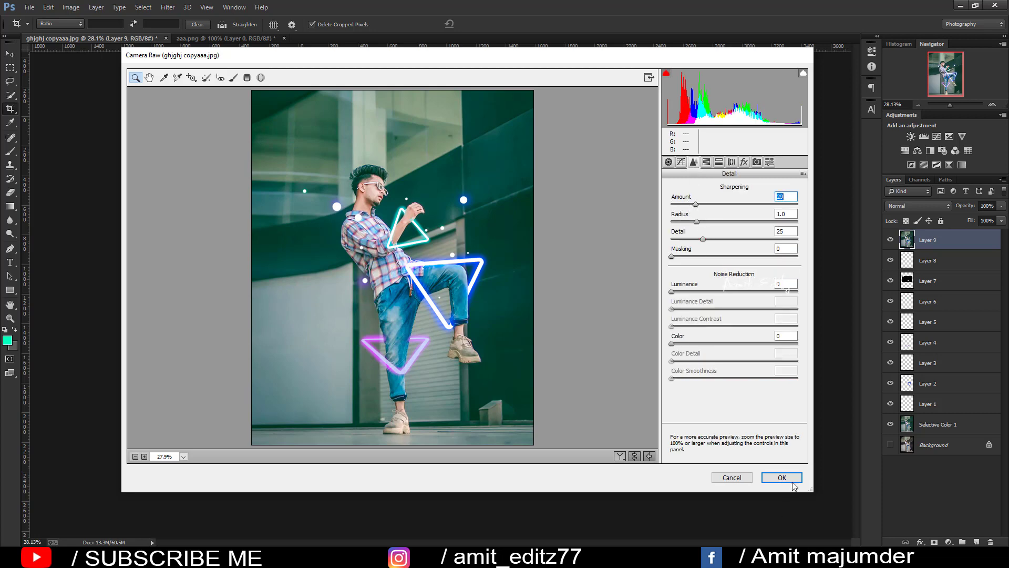
left_click(743, 161)
left_click_drag(734, 298, 736, 333)
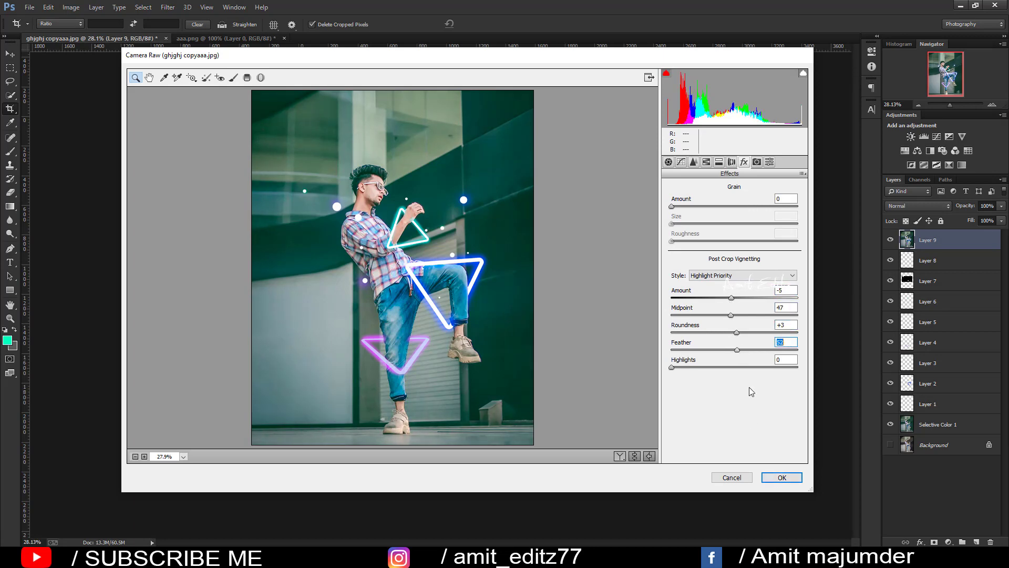
left_click(778, 477)
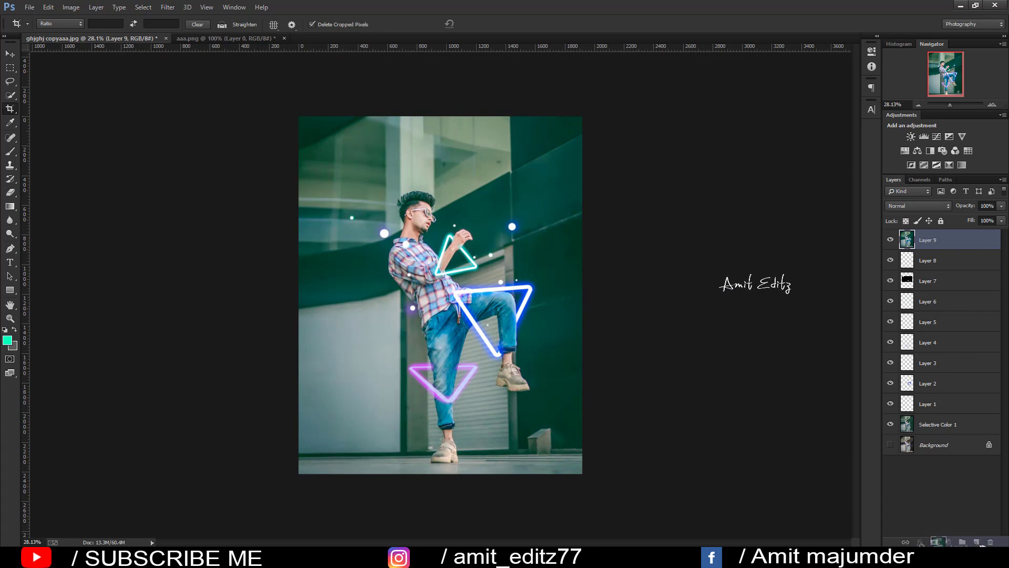
Step: Duplicate Layer 9, trying Overlay at 34% before reverting to Normal at 100%
left_click_drag(996, 250, 976, 542)
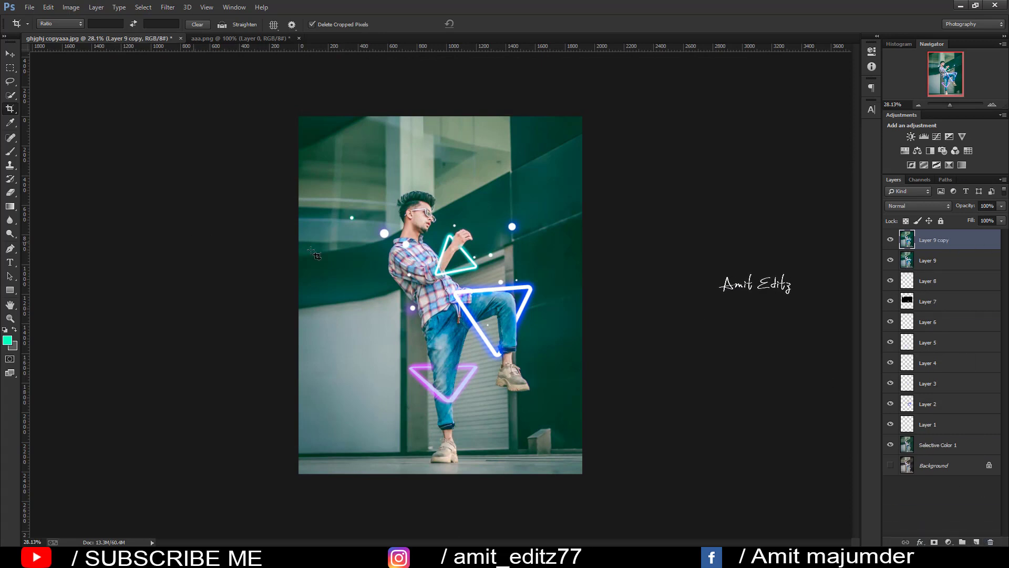
left_click(10, 151)
left_click(920, 206)
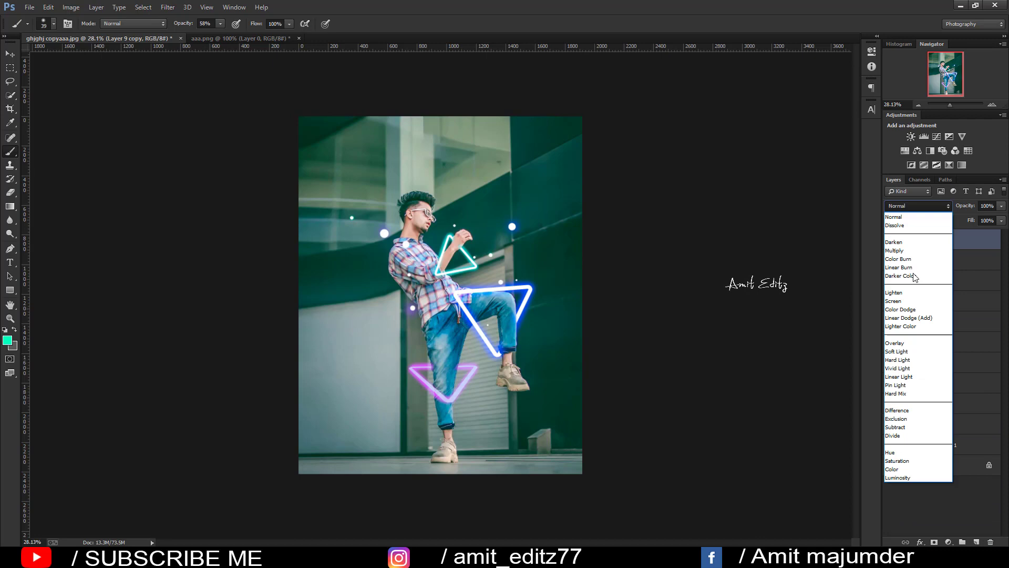
left_click(917, 346)
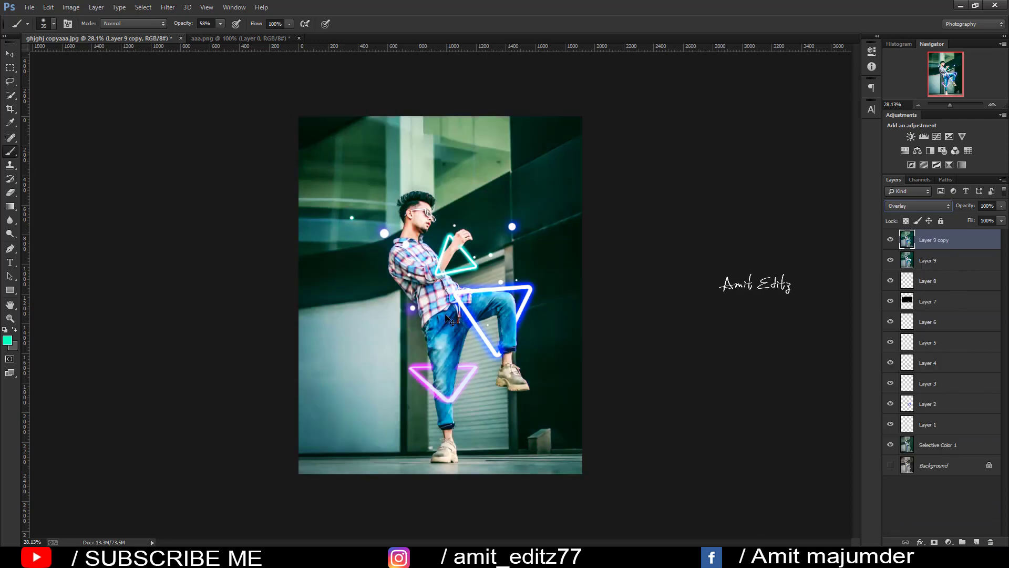
key("3")
key("4")
key("0")
key("ctrl+z")
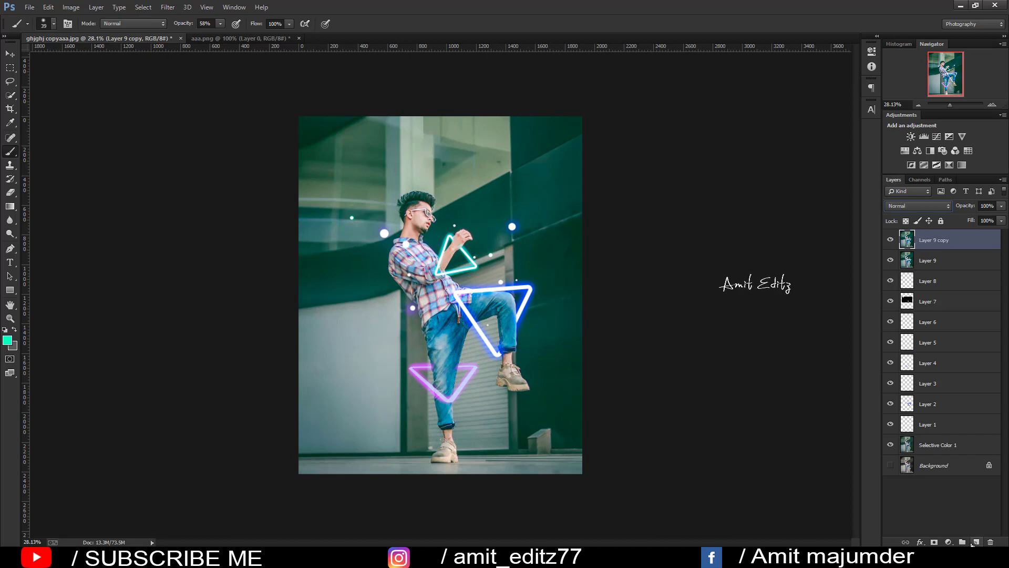
Step: Add a new empty Layer 10 set to Overlay blending
left_click(976, 541)
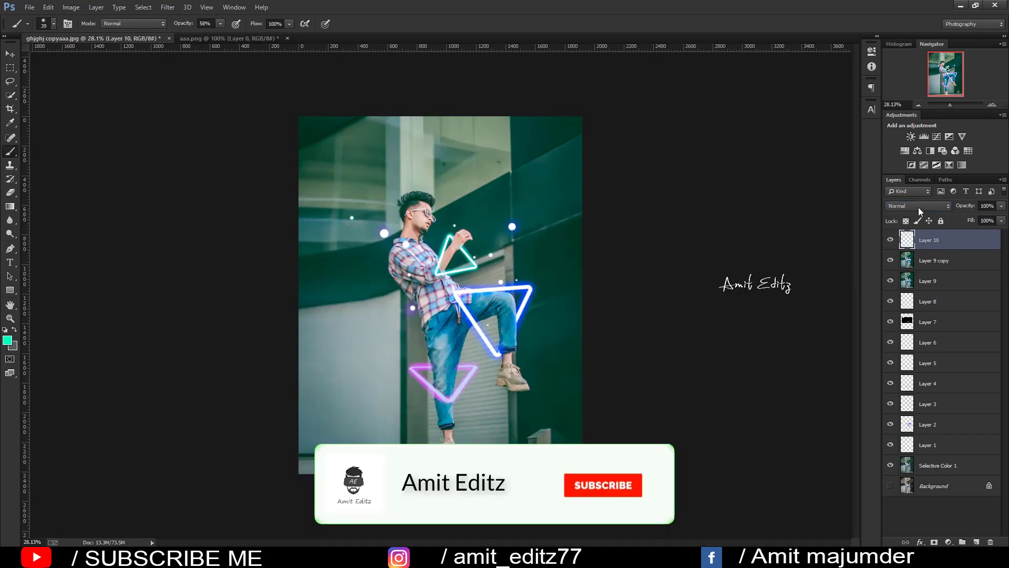
left_click(917, 206)
left_click(907, 334)
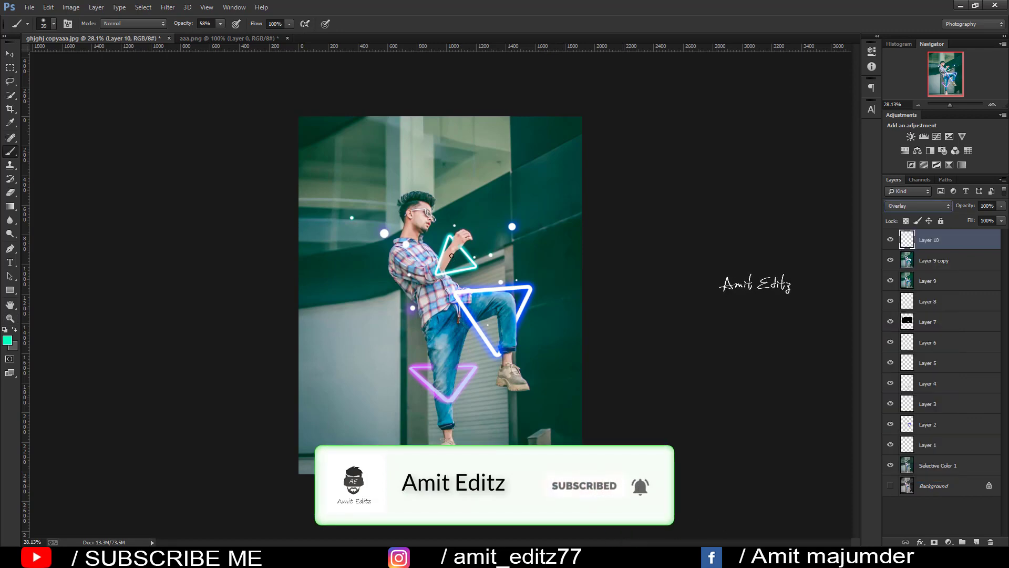
Step: With an 84 px brush at 30% opacity, paint a faint glow along the shirt sleeve
scroll(453, 261, "up", 3)
scroll(454, 258, "up", 3)
scroll(473, 249, "up", 2)
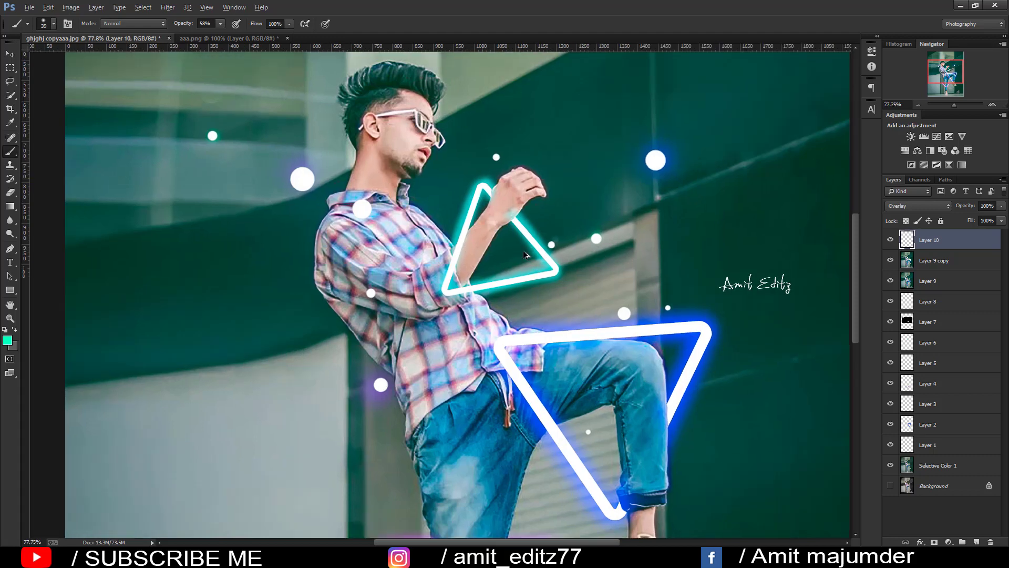
scroll(400, 252, "up", 3)
scroll(387, 254, "down", 2)
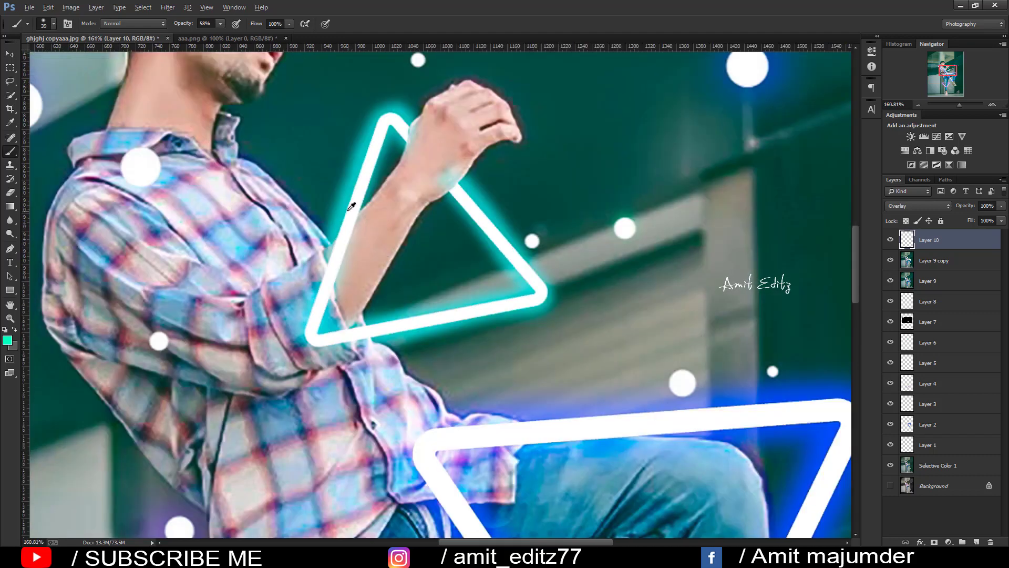
left_click_drag(323, 250, 334, 254)
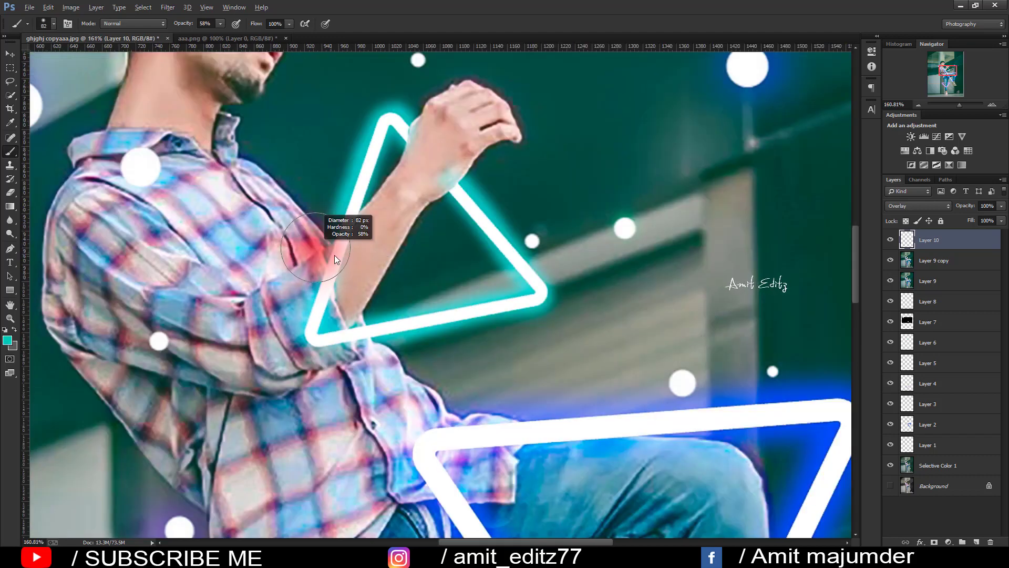
left_click(205, 28)
left_click_drag(205, 28, 174, 32)
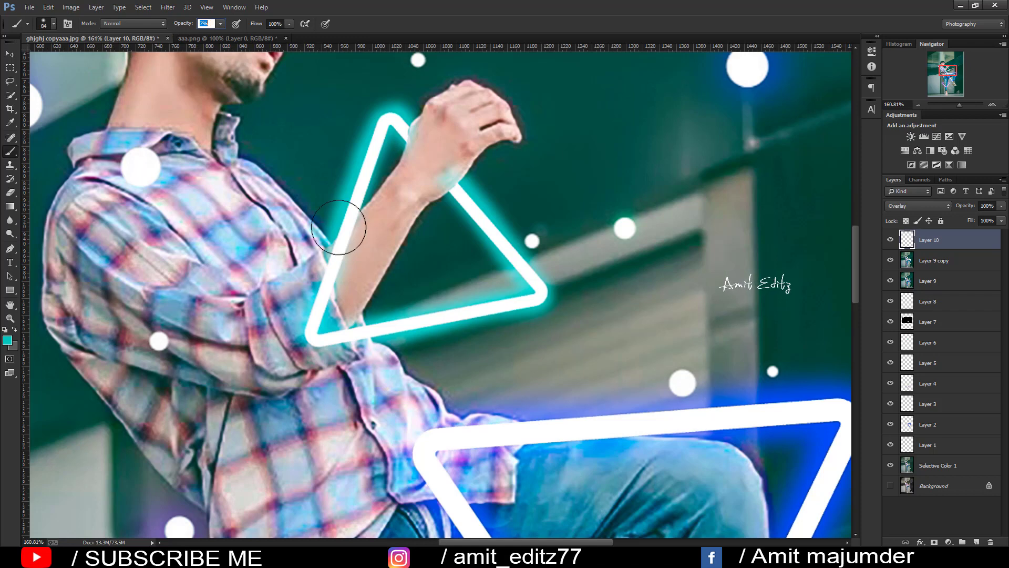
mouse_move(271, 194)
left_mouse_down()
mouse_move(327, 315)
mouse_move(380, 389)
mouse_move(368, 404)
mouse_move(291, 327)
left_mouse_up()
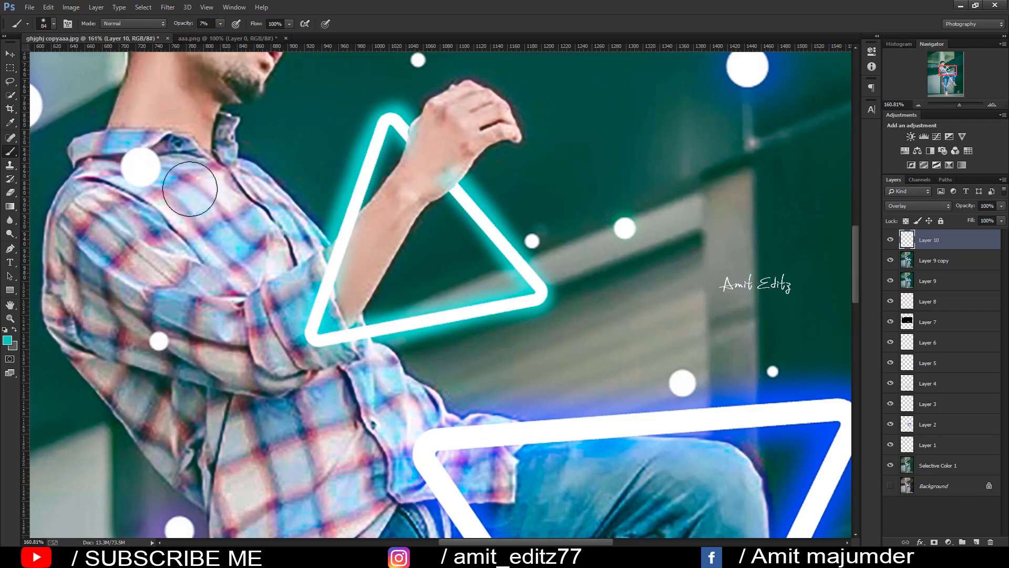
Step: Paint a faint blue glow over the man's shirt and jeans
scroll(273, 189, "up", 1)
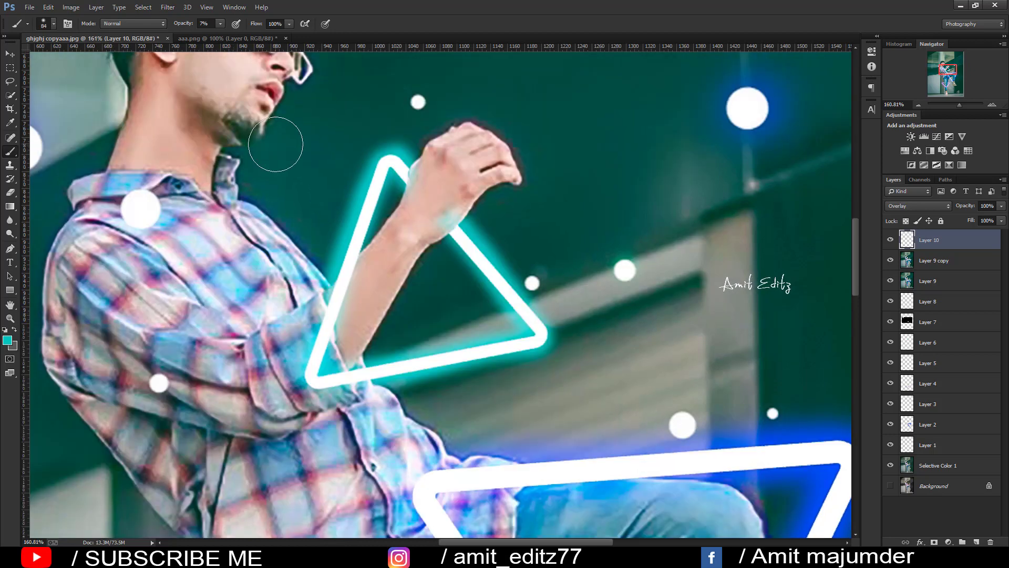
scroll(413, 291, "down", 3)
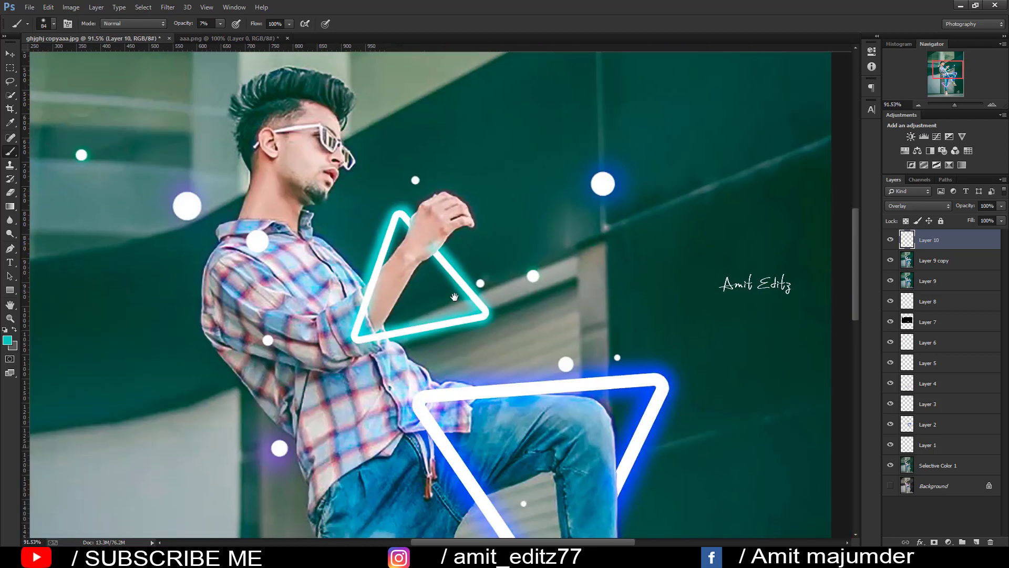
left_click_drag(493, 450, 458, 295)
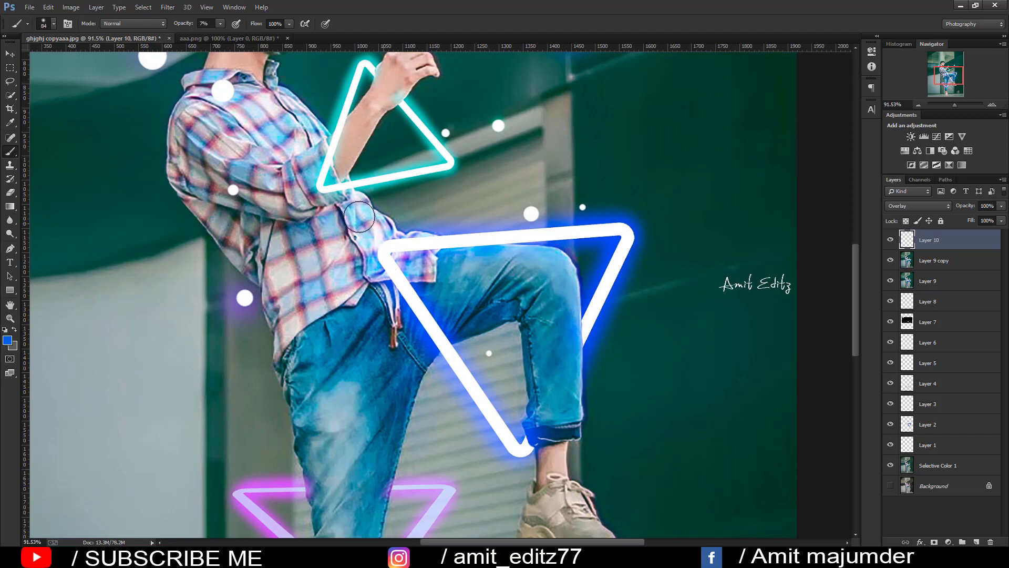
left_click_drag(358, 240, 379, 233)
scroll(406, 316, "down", 3)
scroll(273, 384, "down", 3)
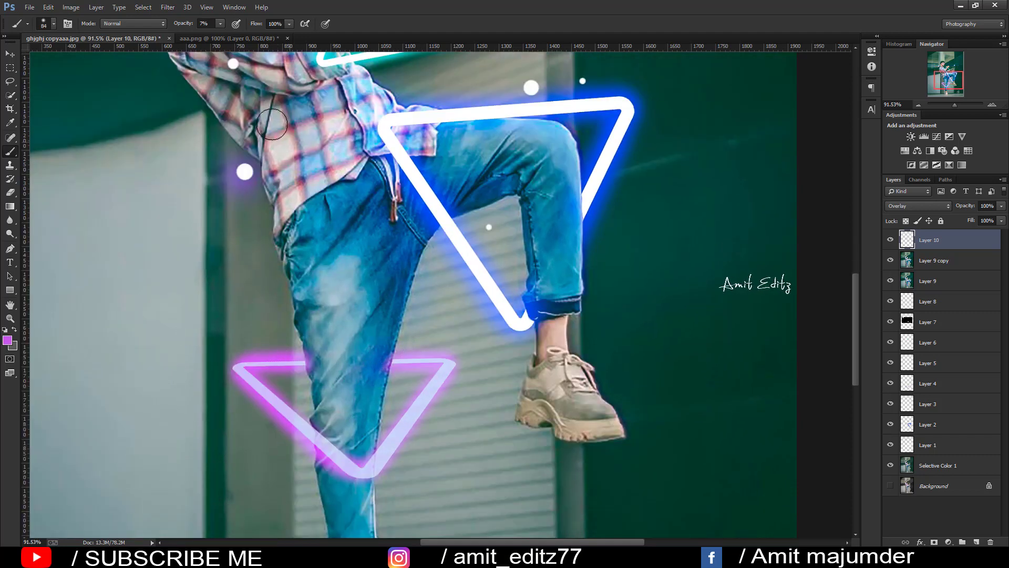
Step: At 14% brush opacity, paint a faint purple glow along the pink triangle
left_click(202, 23)
type("14")
key("Return")
left_click_drag(326, 426, 370, 466)
scroll(360, 415, "down", 5)
scroll(360, 415, "down", 2)
scroll(361, 415, "up", 2)
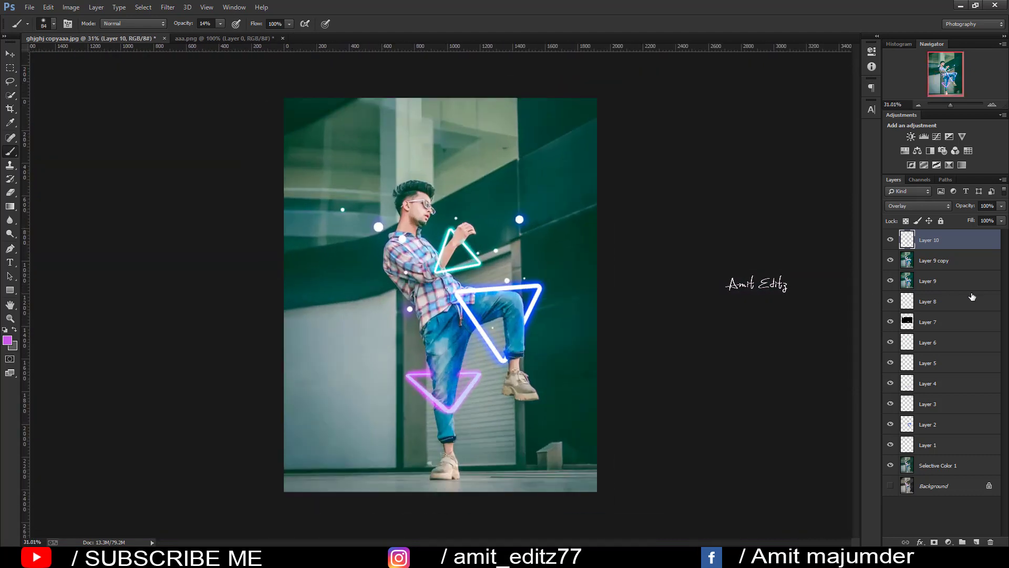
Step: Merge the photo and glow layers down, then Merge Visible into Layer 8, and toggle it to compare
left_click(953, 263, "shift")
left_click(951, 280, "shift")
right_click(951, 280)
left_click(830, 381)
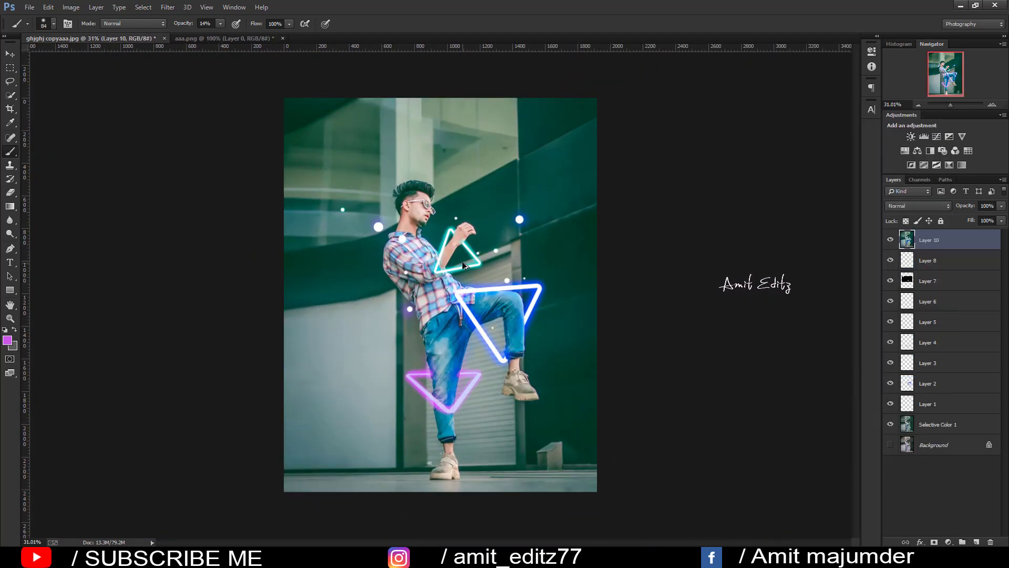
right_click(945, 244)
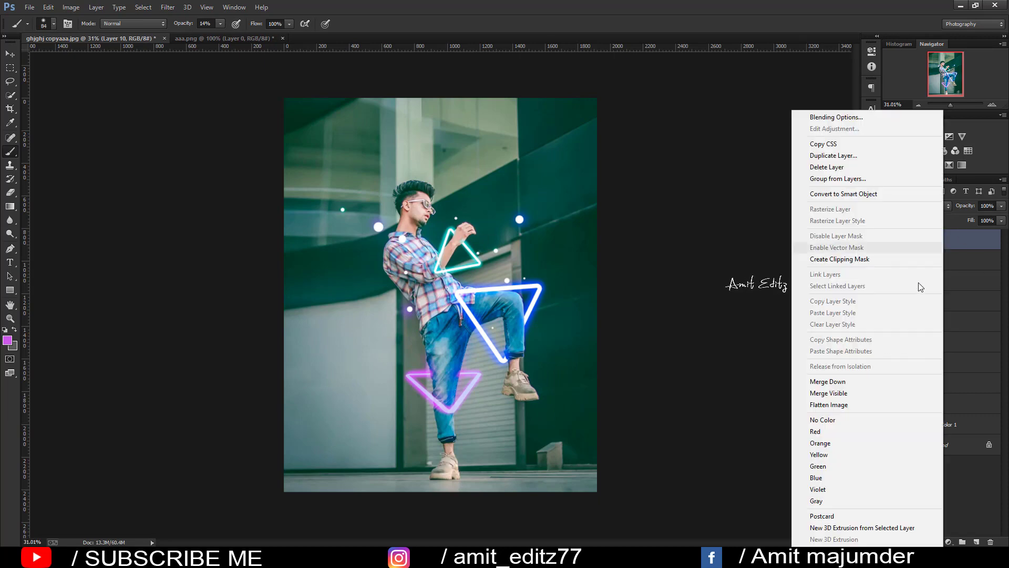
left_click(873, 384)
right_click(955, 248)
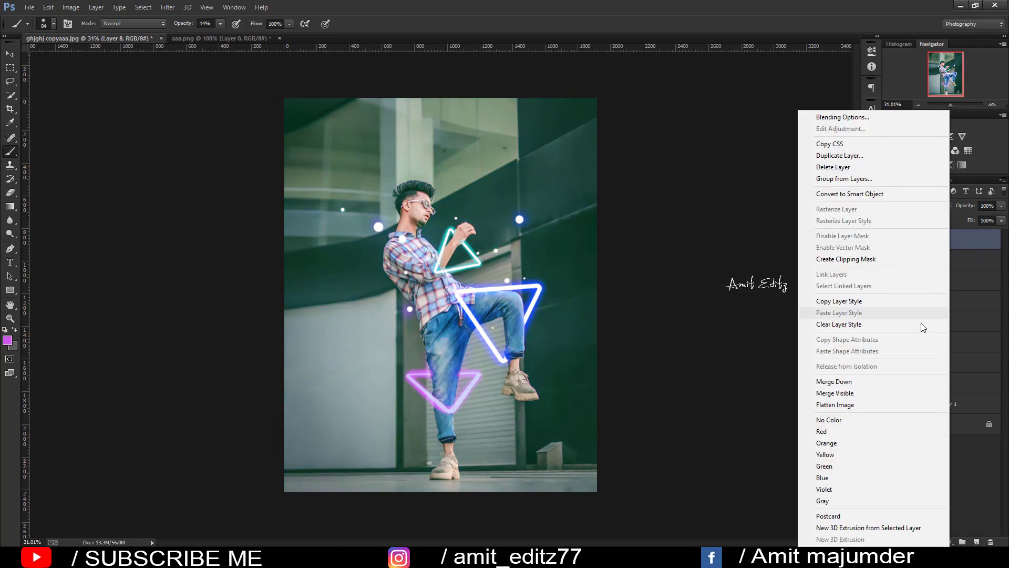
left_click(867, 390)
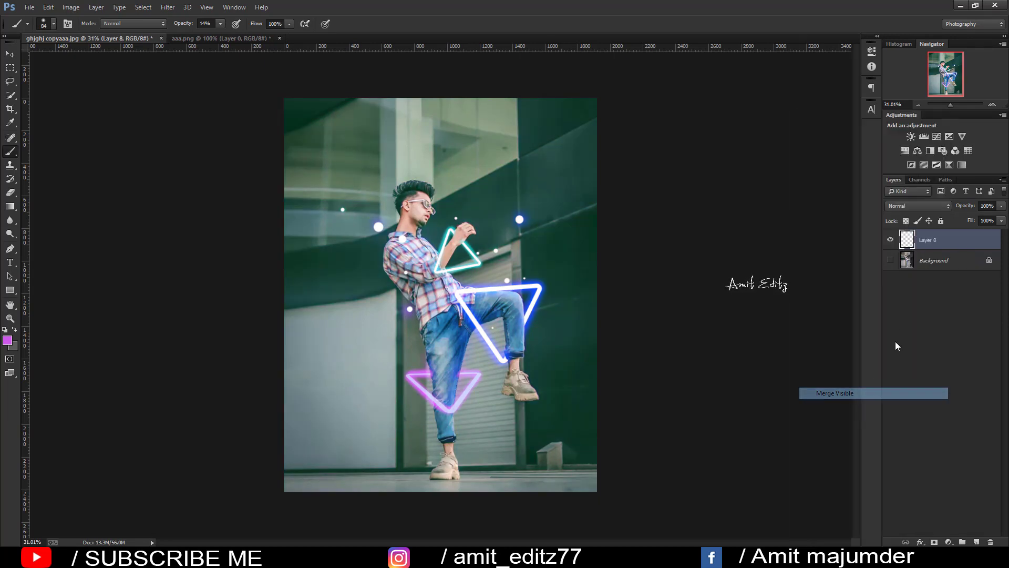
left_click(890, 240)
left_click(890, 240)
scroll(518, 268, "up", 2)
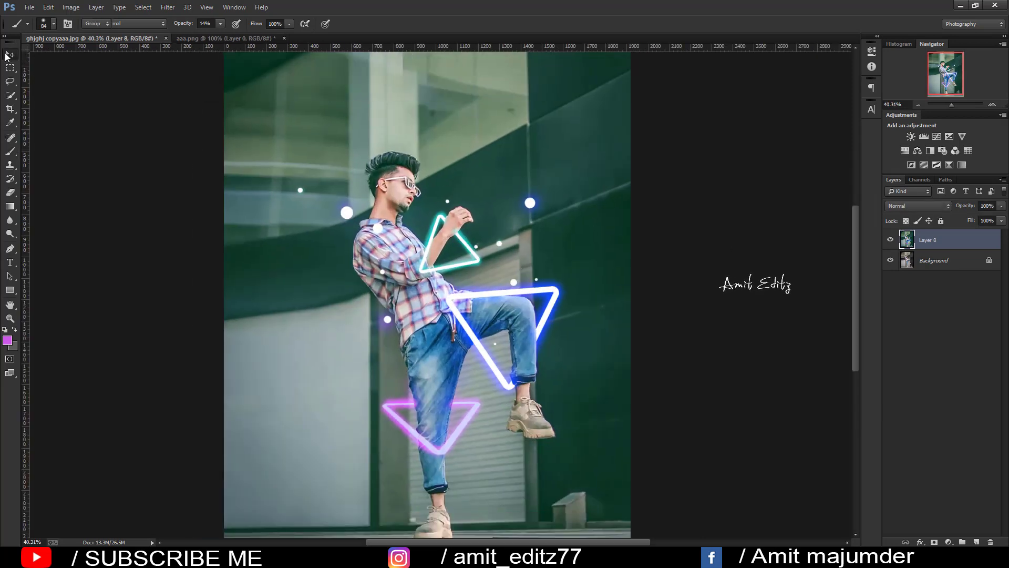
Step: Stamp a white (ffffff) V logo using the logo brush at 100% opacity
right_click(452, 404)
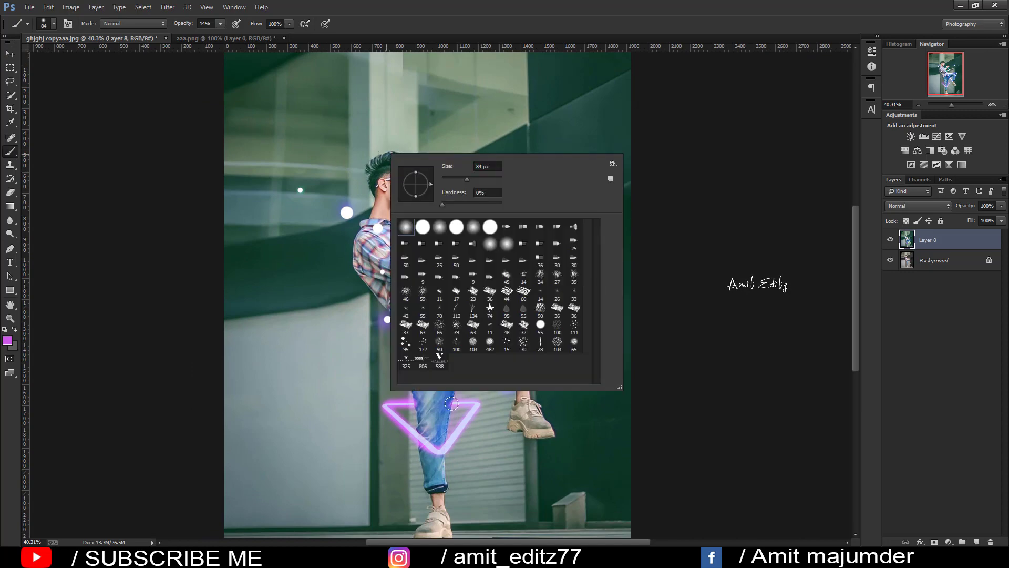
double_click(444, 361)
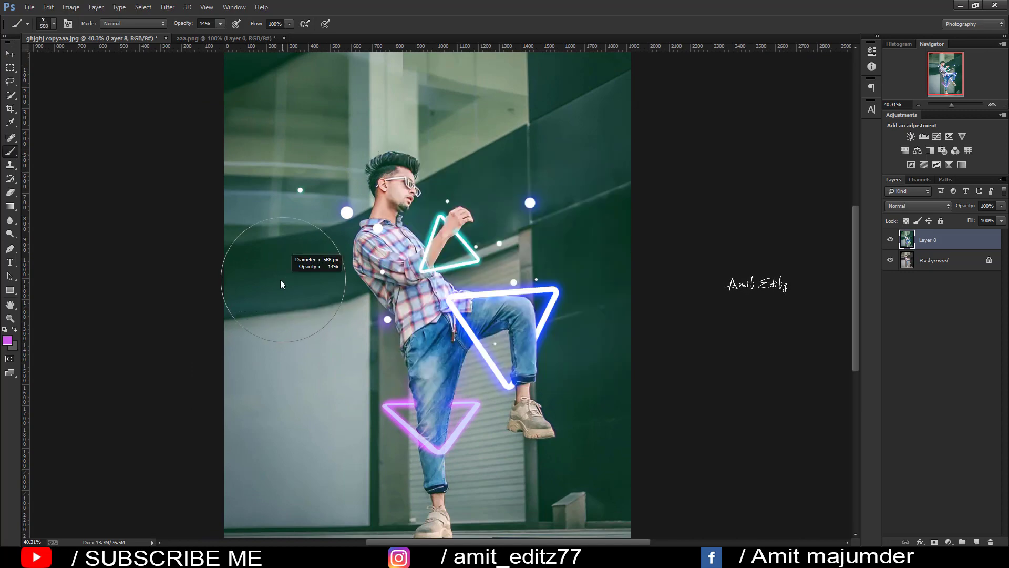
left_click(12, 342)
type("ffffff")
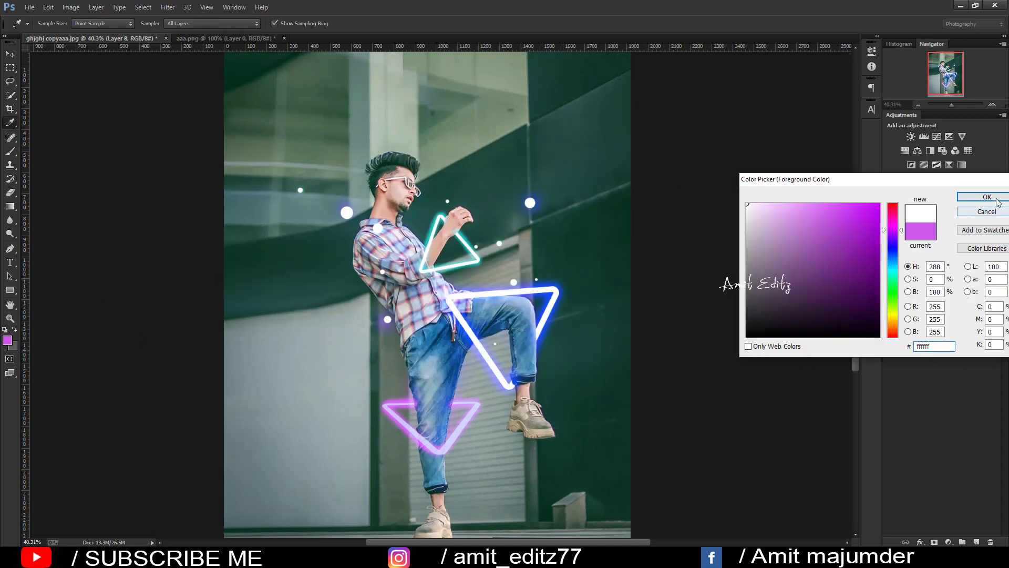
left_click(996, 200)
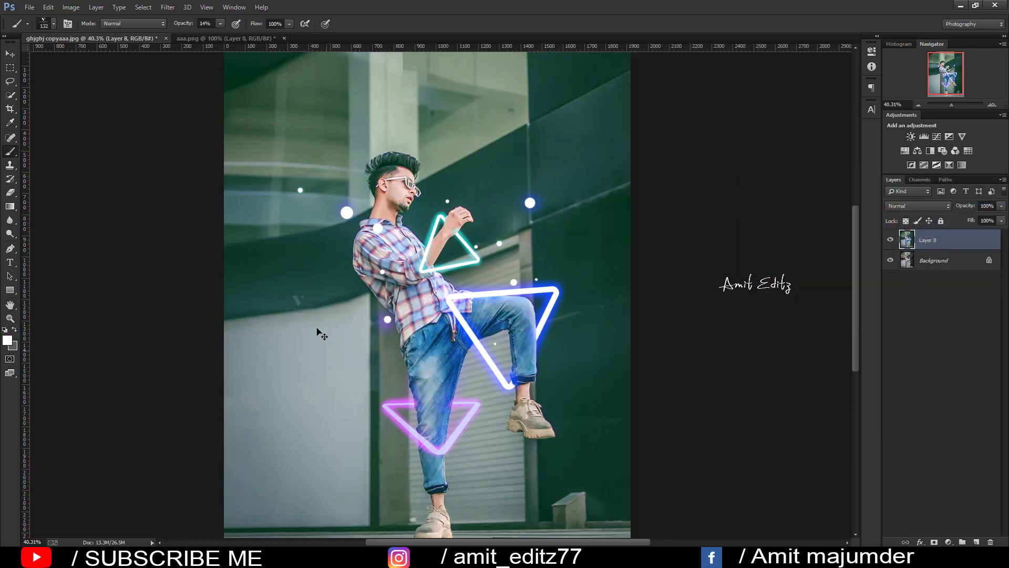
key("0")
left_click(292, 303)
Step: Browse the brush preset picker, then close it without changing the brush
right_click(383, 311)
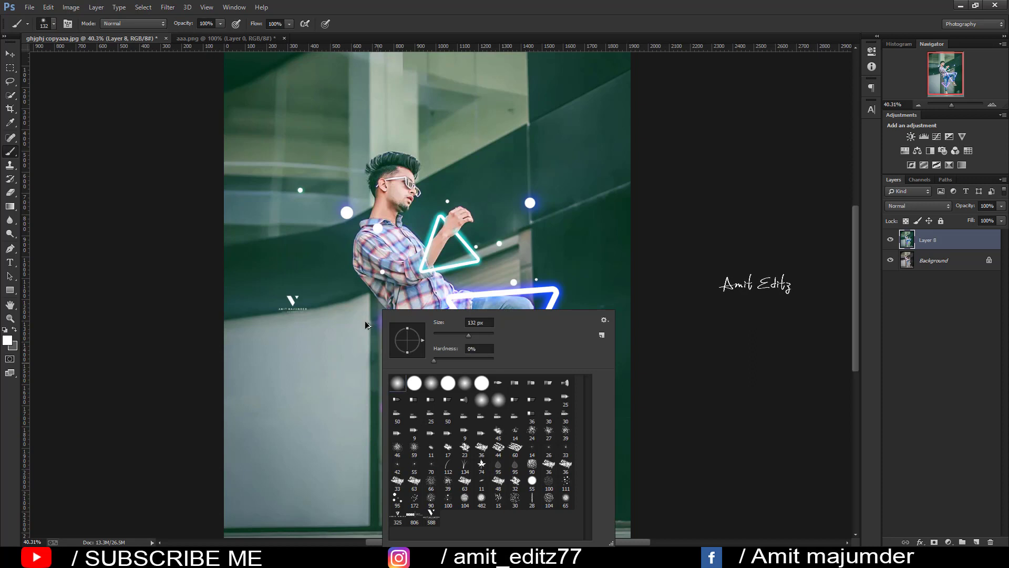
scroll(366, 325, "down", 3)
key("Escape")
scroll(455, 279, "down", 2)
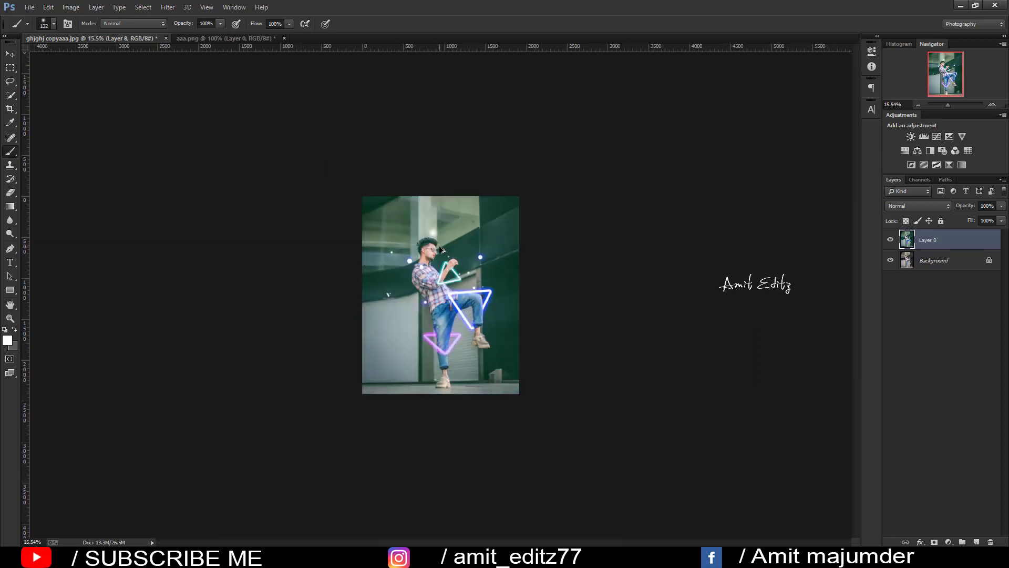
scroll(455, 278, "up", 1)
scroll(456, 279, "up", 3)
scroll(456, 279, "up", 2)
scroll(337, 294, "down", 2)
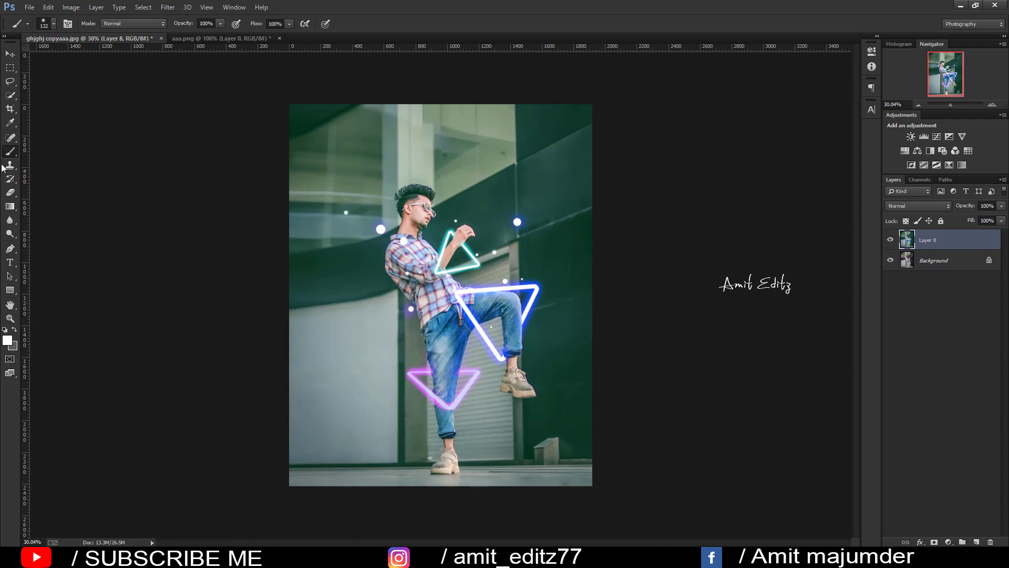
Step: Resize the logo brush to 129 px, then switch back to the soft round brush
right_click(346, 286)
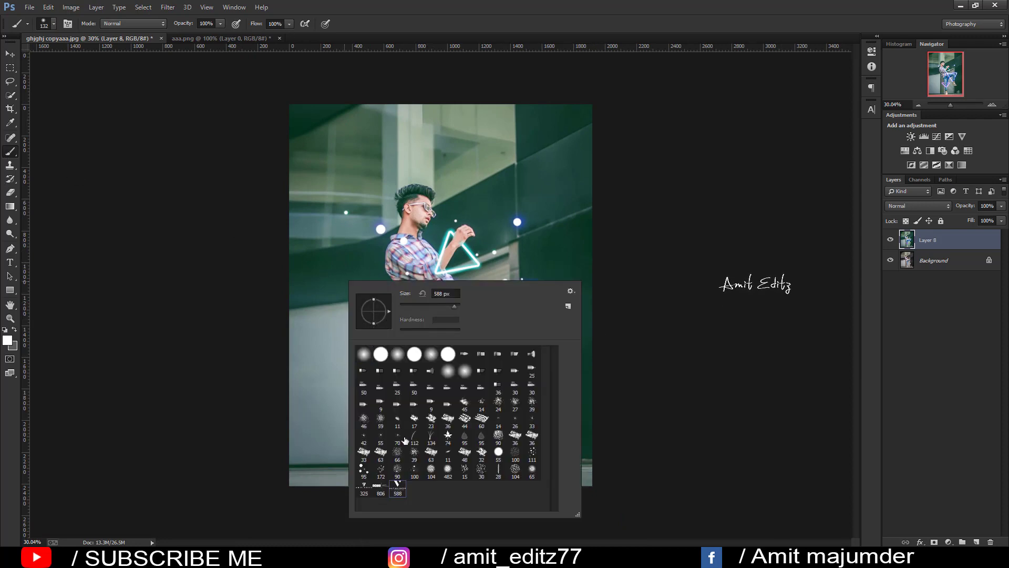
key("Escape")
left_click_drag(538, 140, 575, 124)
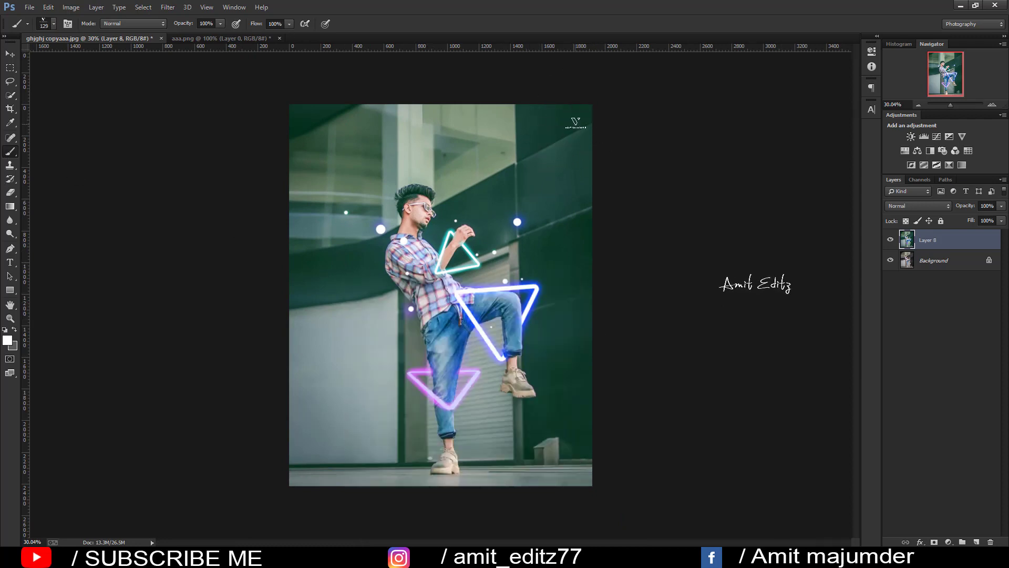
right_click(404, 260)
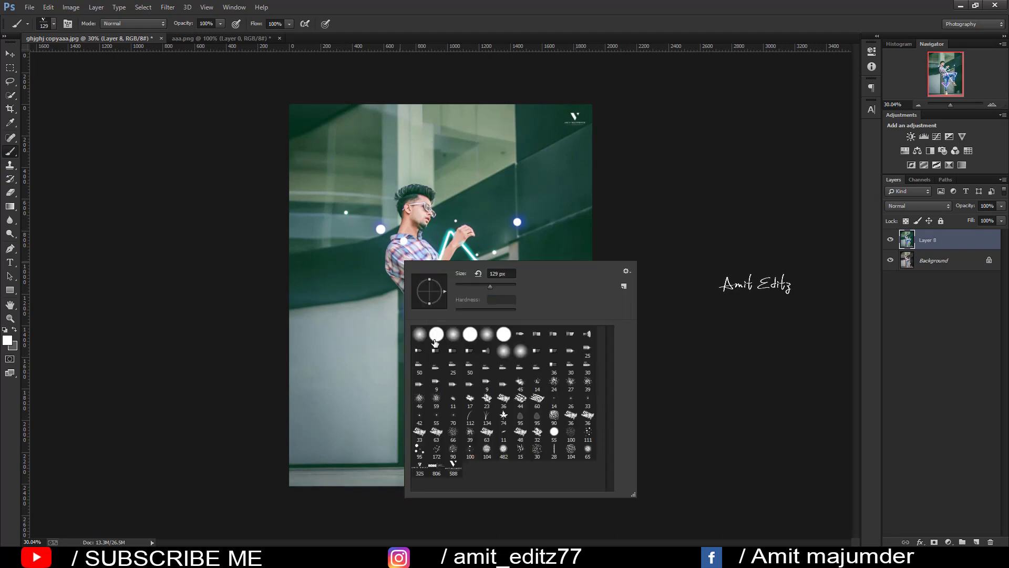
left_click(419, 334)
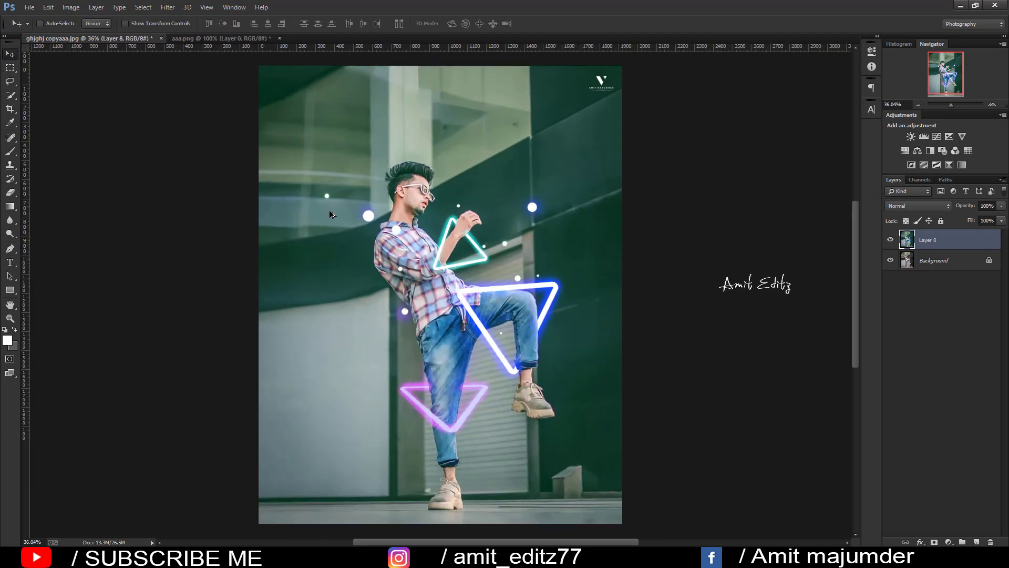
Step: Toggle Layer 8's visibility to compare, then duplicate Layer 8
left_click(891, 240)
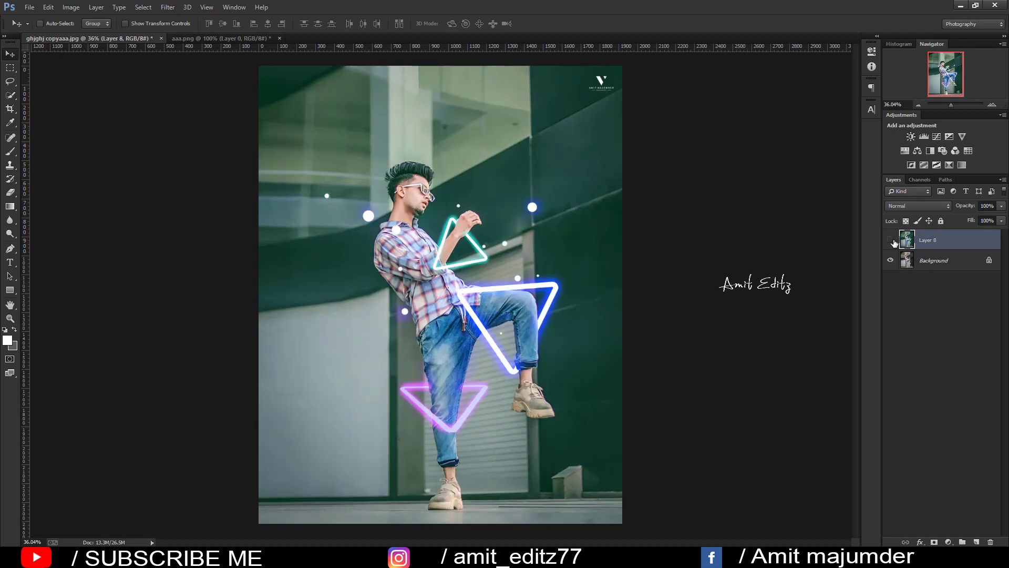
left_click(892, 240)
left_click(892, 240)
scroll(550, 257, "up", 3)
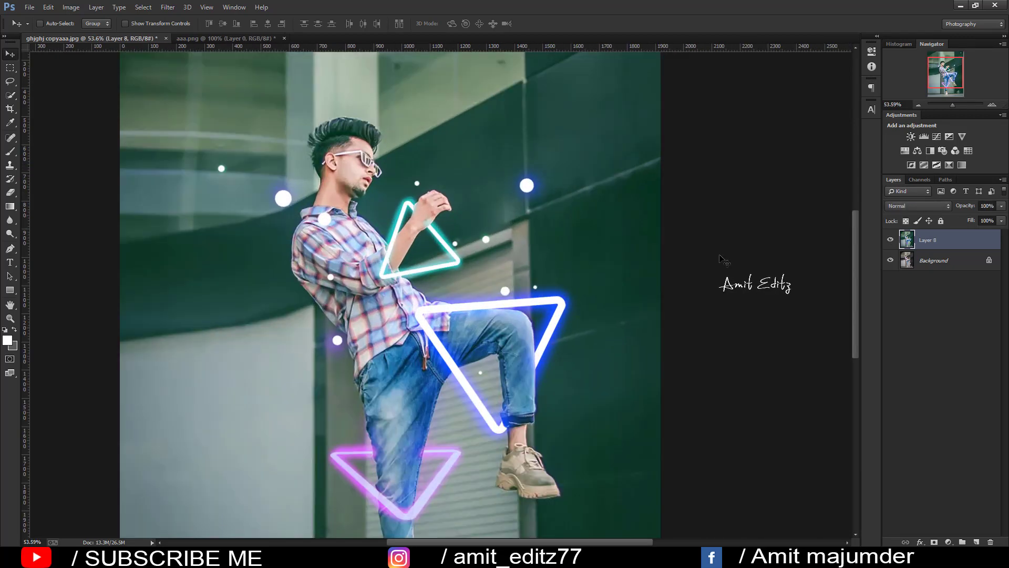
left_click_drag(932, 247, 976, 542)
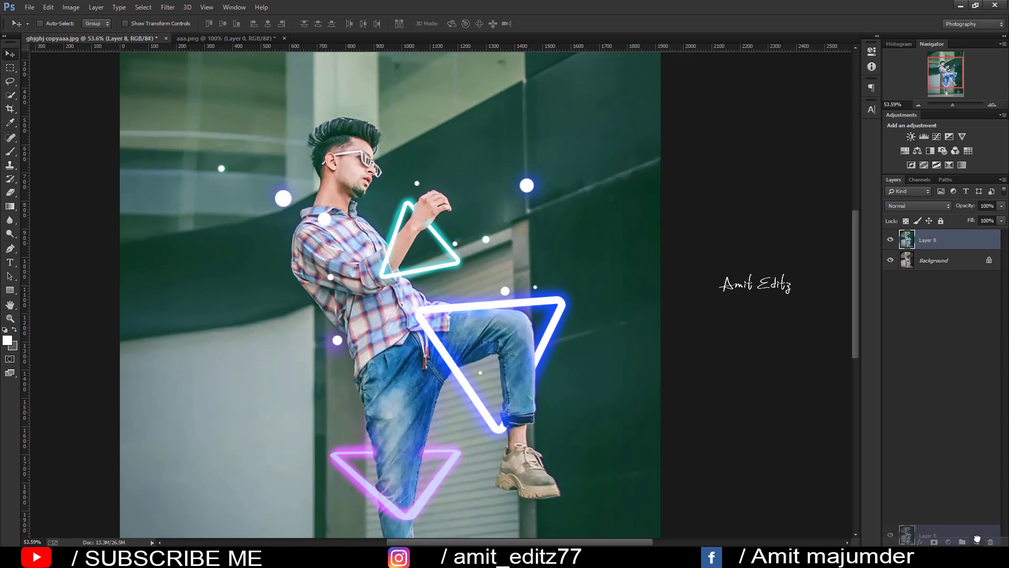
Step: Dodge the jeans near the knee at Midtones, 7% exposure
left_click(10, 233)
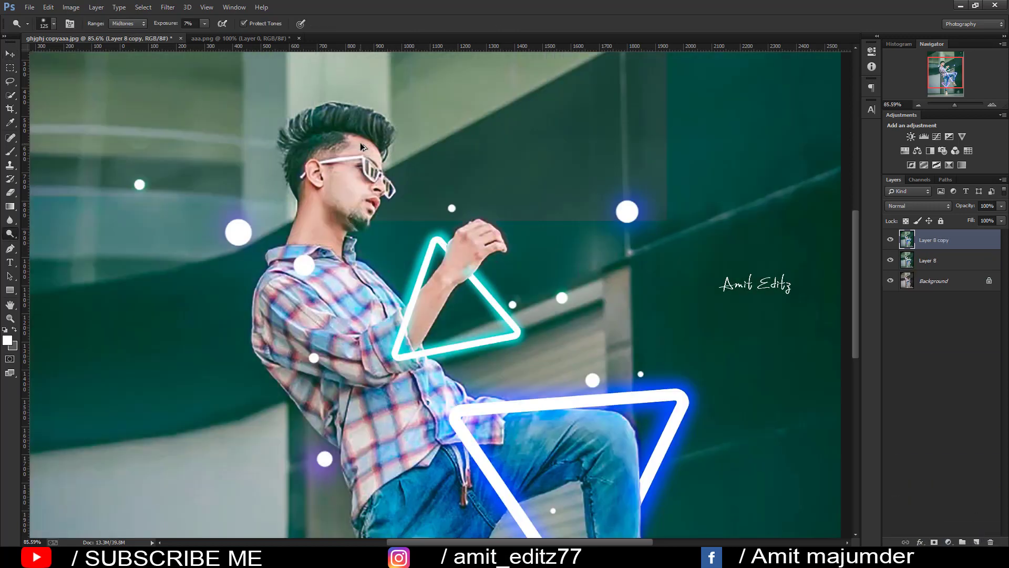
scroll(360, 143, "up", 2)
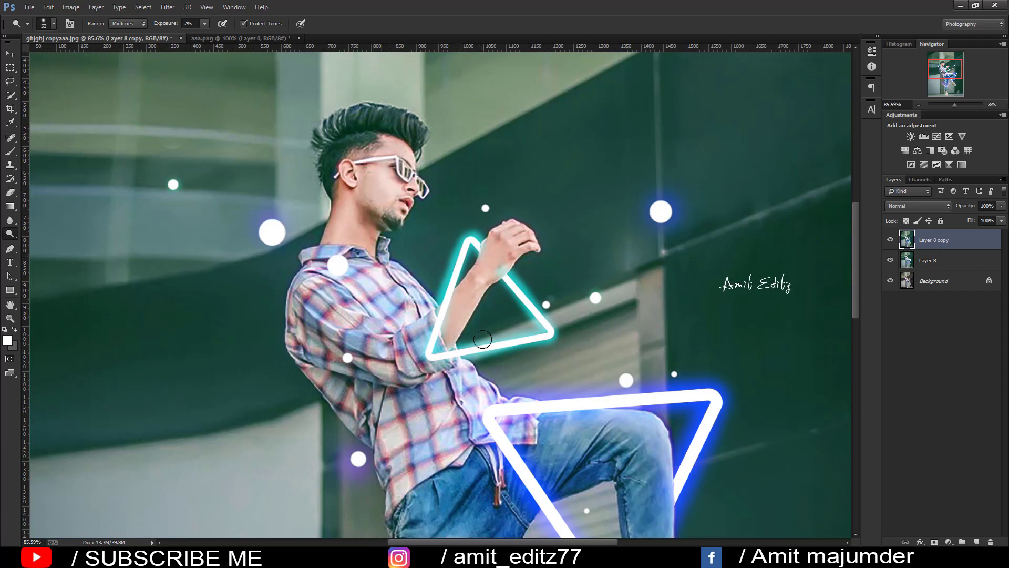
scroll(648, 384, "down", 2)
left_click_drag(536, 382, 652, 413)
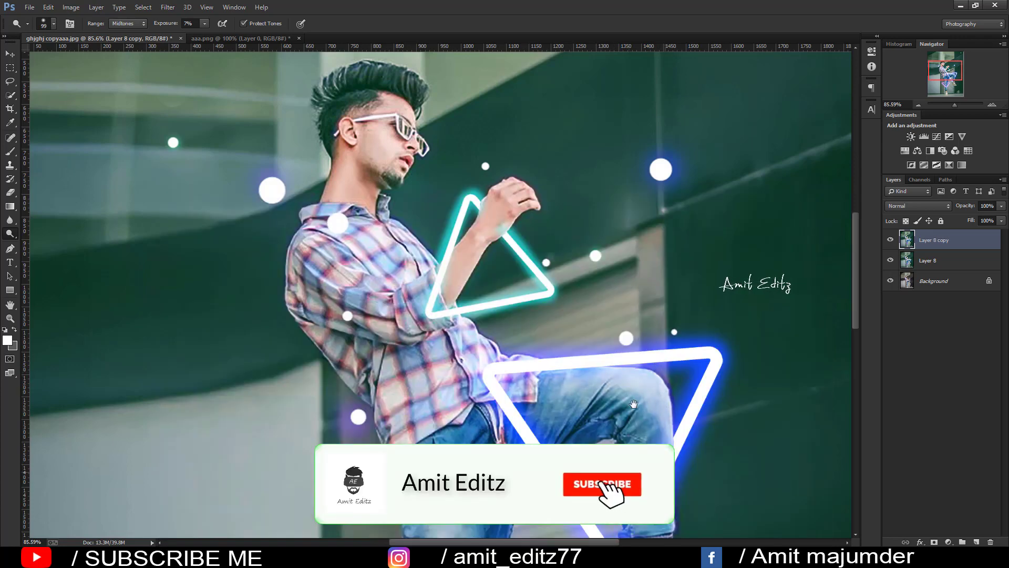
left_click_drag(657, 418, 577, 338)
Step: With a smaller brush, dodge the jeans along the raised leg and lower leg
key("bracketleft")
key("bracketleft")
key("bracketleft")
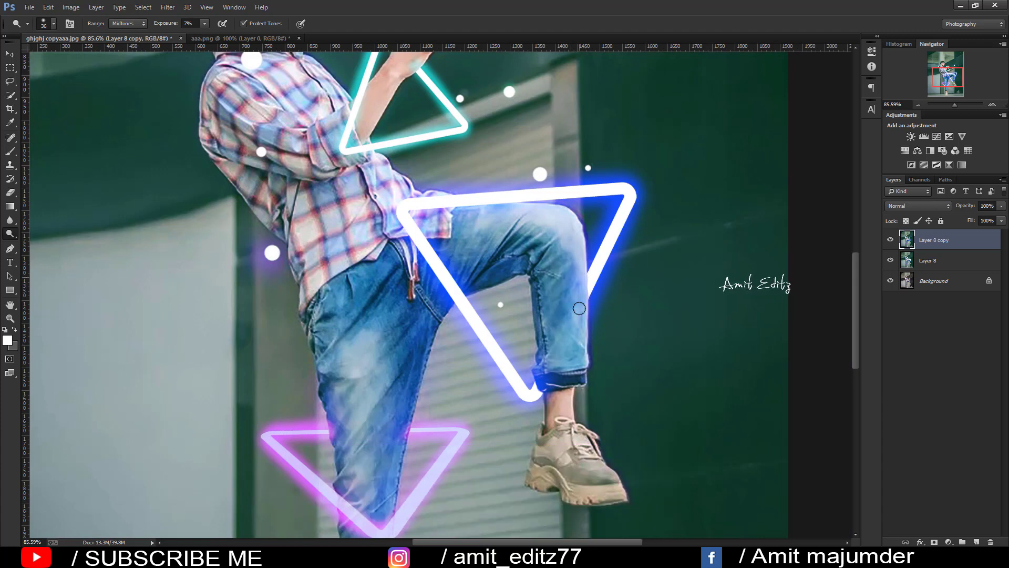
scroll(445, 306, "down", 2)
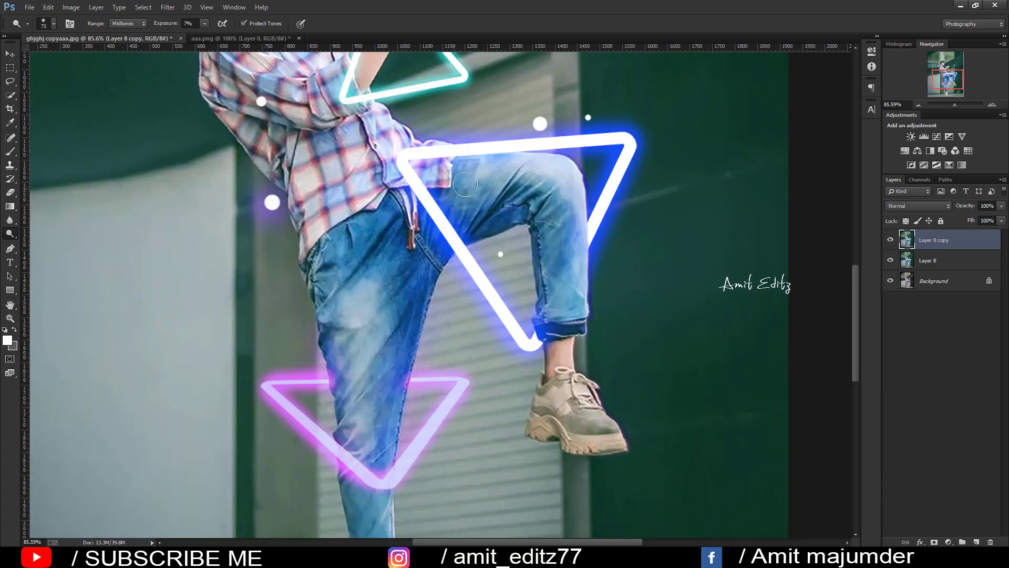
mouse_move(361, 351)
left_mouse_down()
mouse_move(368, 318)
mouse_move(353, 444)
left_mouse_up()
scroll(373, 364, "down", 7)
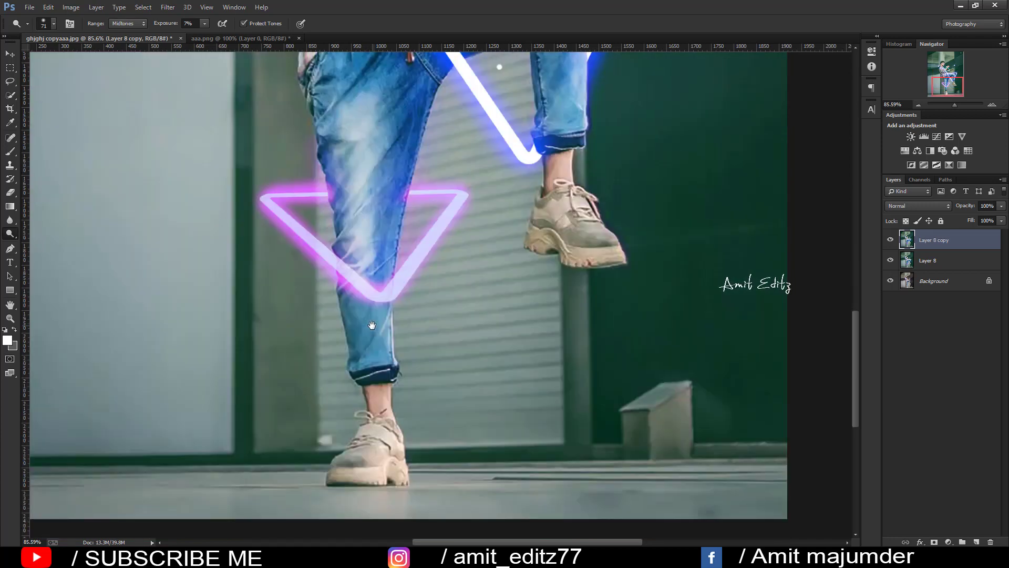
left_click_drag(355, 238, 371, 298)
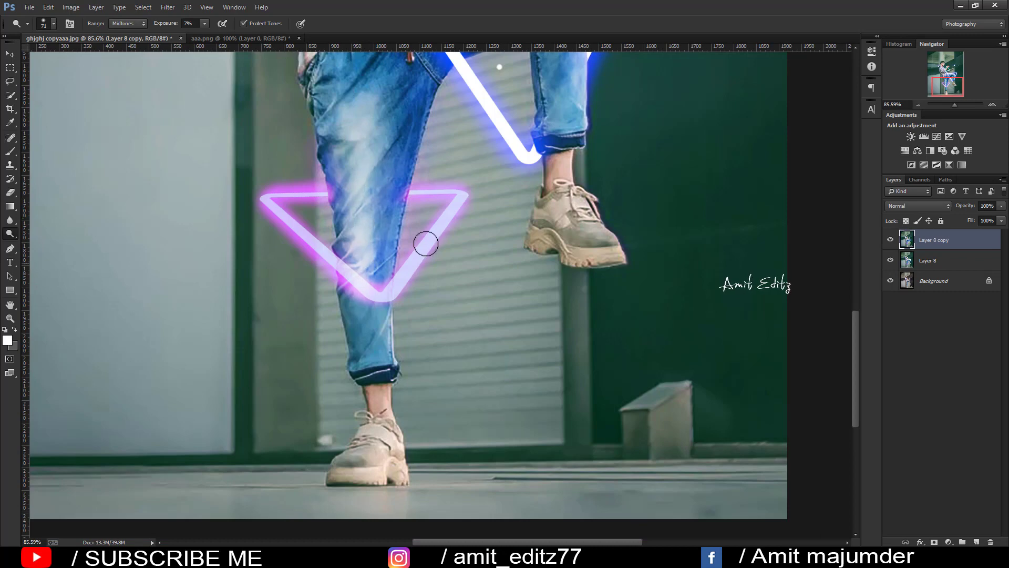
scroll(427, 243, "down", 2)
scroll(427, 243, "down", 4)
Step: Toggle the dodged copy's visibility to compare, then zoom in on the photo
scroll(428, 247, "down", 1)
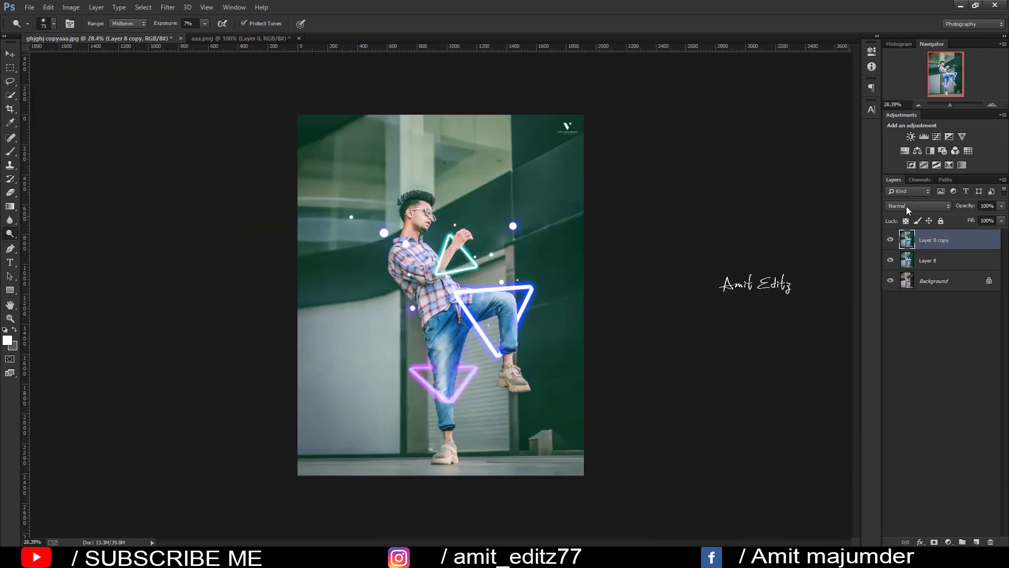
left_click(892, 241)
left_click(892, 240)
left_click(892, 241)
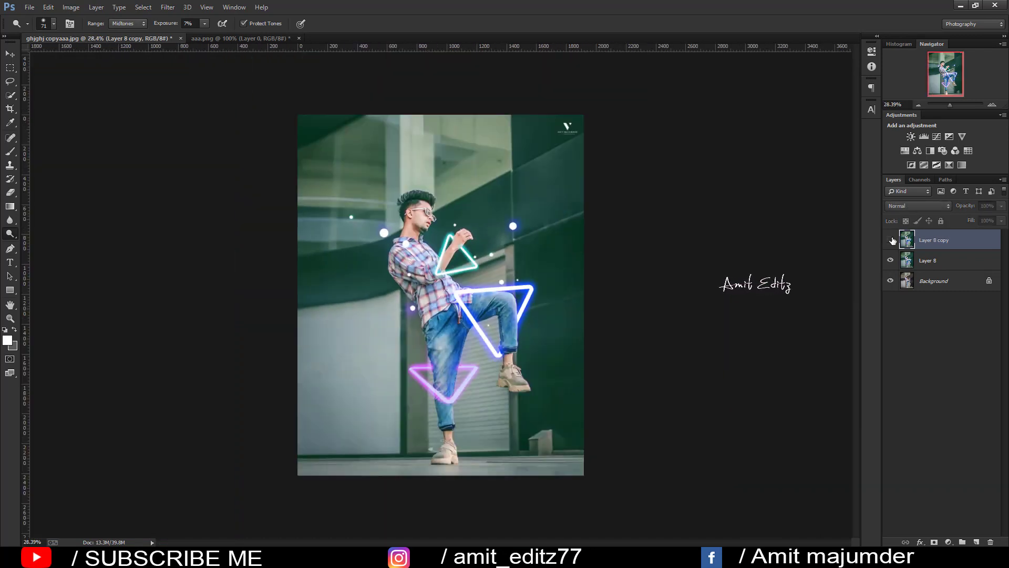
key("ctrl+plus")
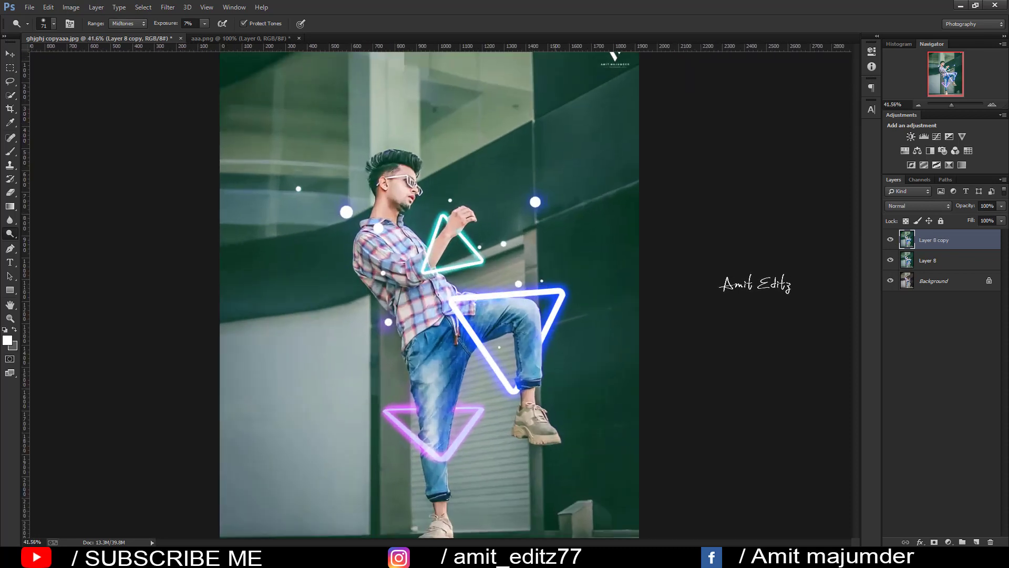
Step: Merge Layer 8 and its dodged copy into a single layer
left_click(946, 260, "shift")
right_click(958, 257)
left_click(820, 379)
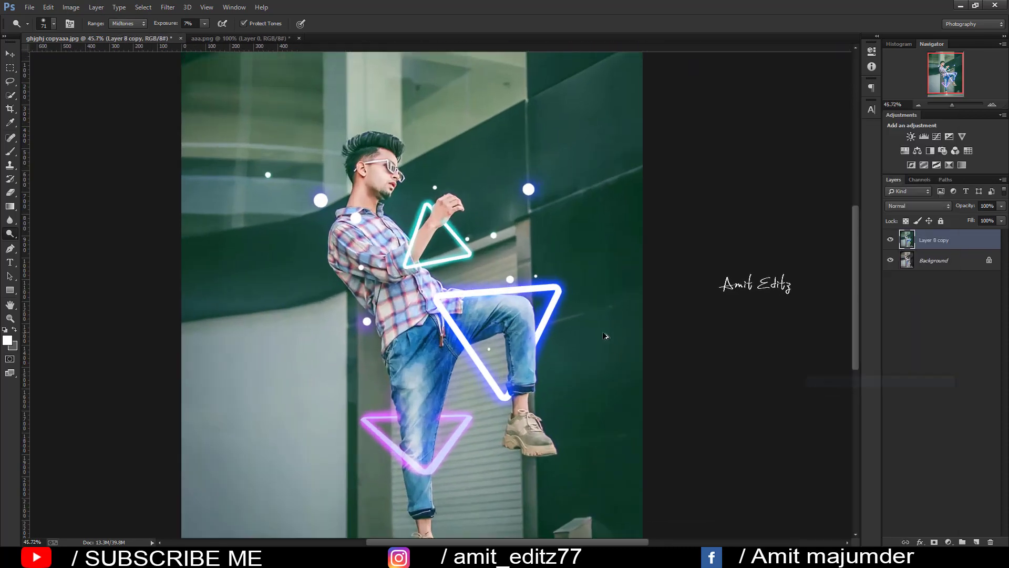
scroll(605, 335, "down", 1)
Step: Toggle the merged layer on and off twice to compare before and after
left_click(891, 240)
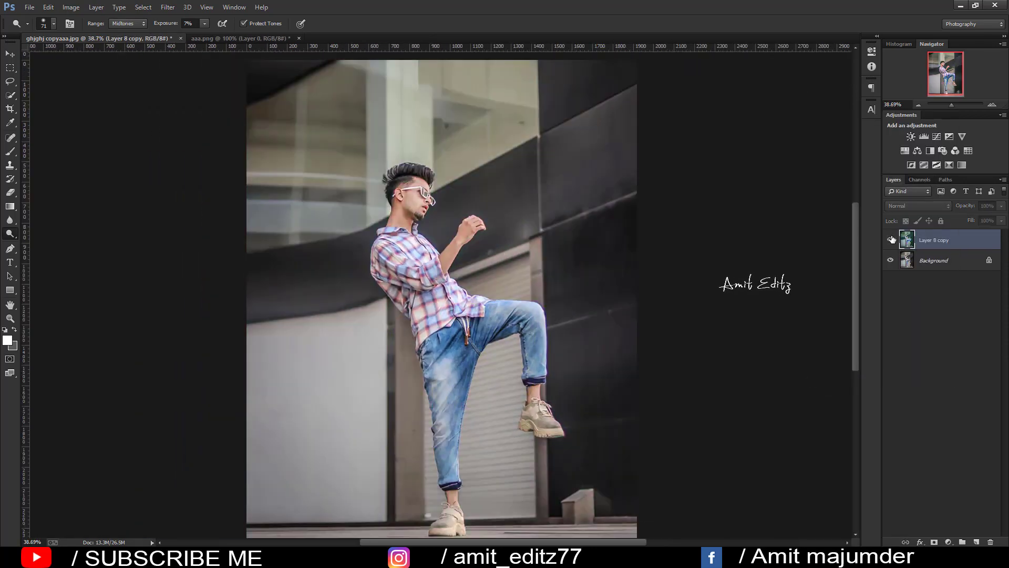
left_click(891, 240)
left_click(891, 239)
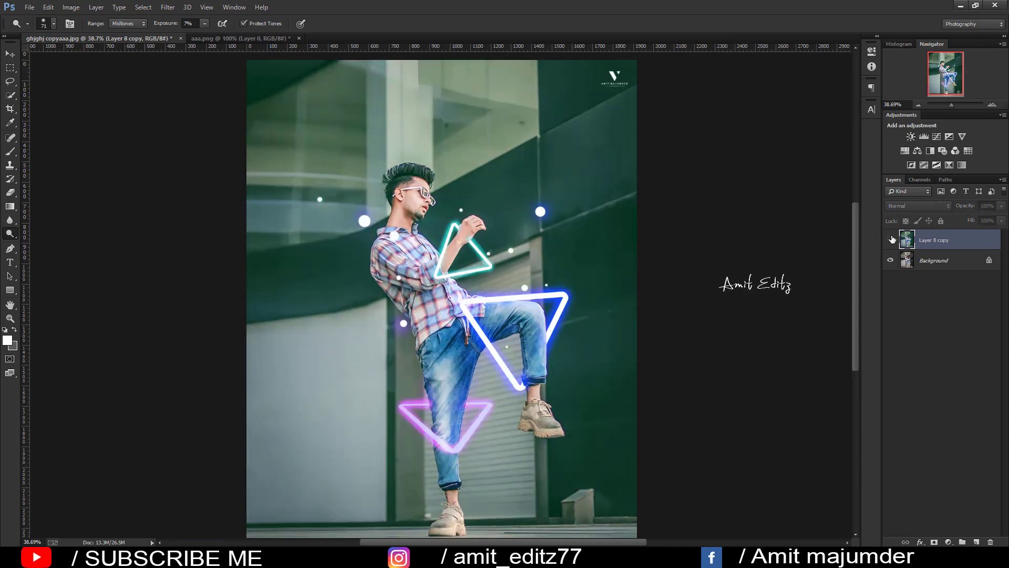
scroll(804, 250, "up", 1)
scroll(765, 245, "down", 2)
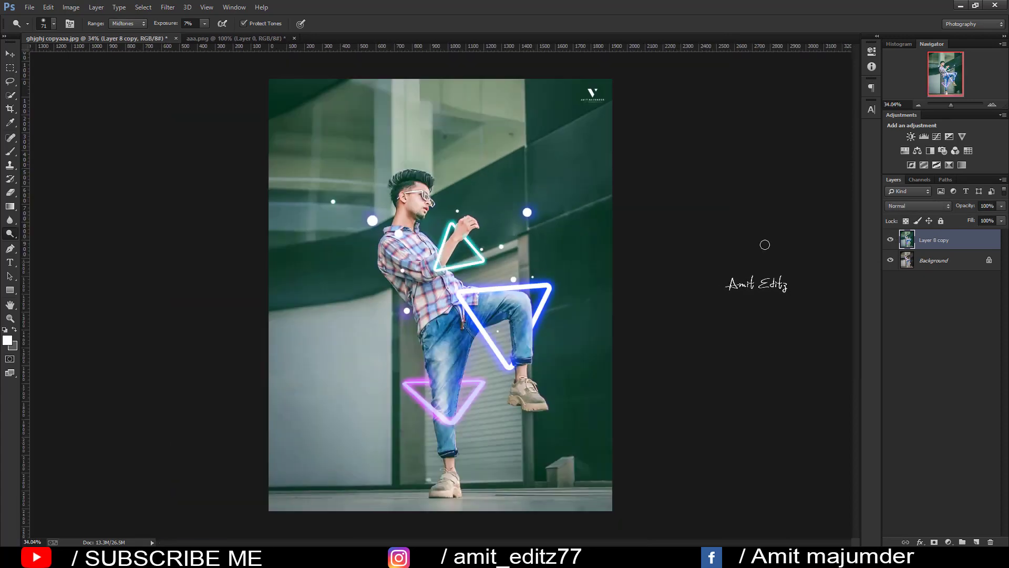
left_click(892, 240)
left_click(891, 239)
left_click(891, 240)
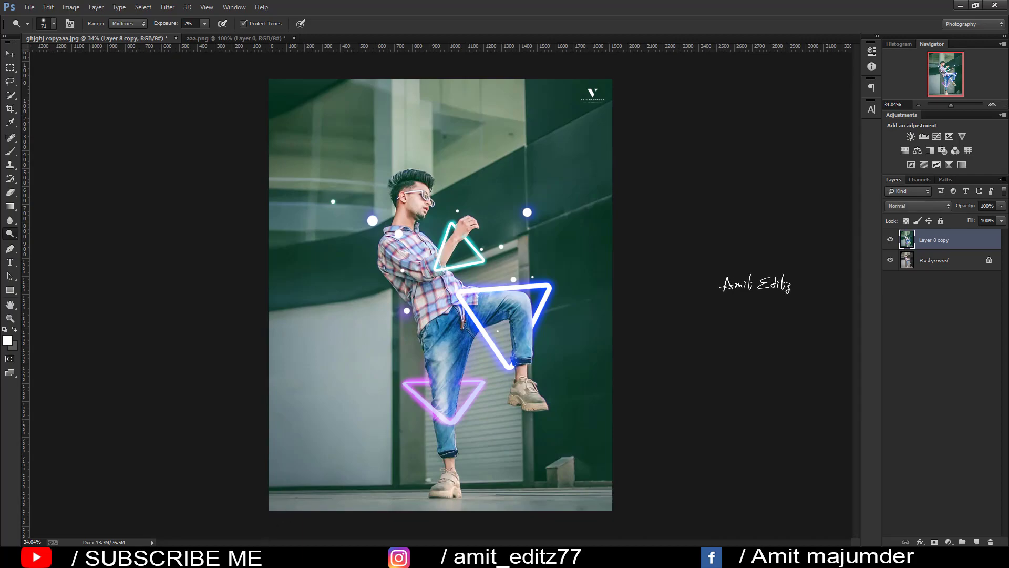